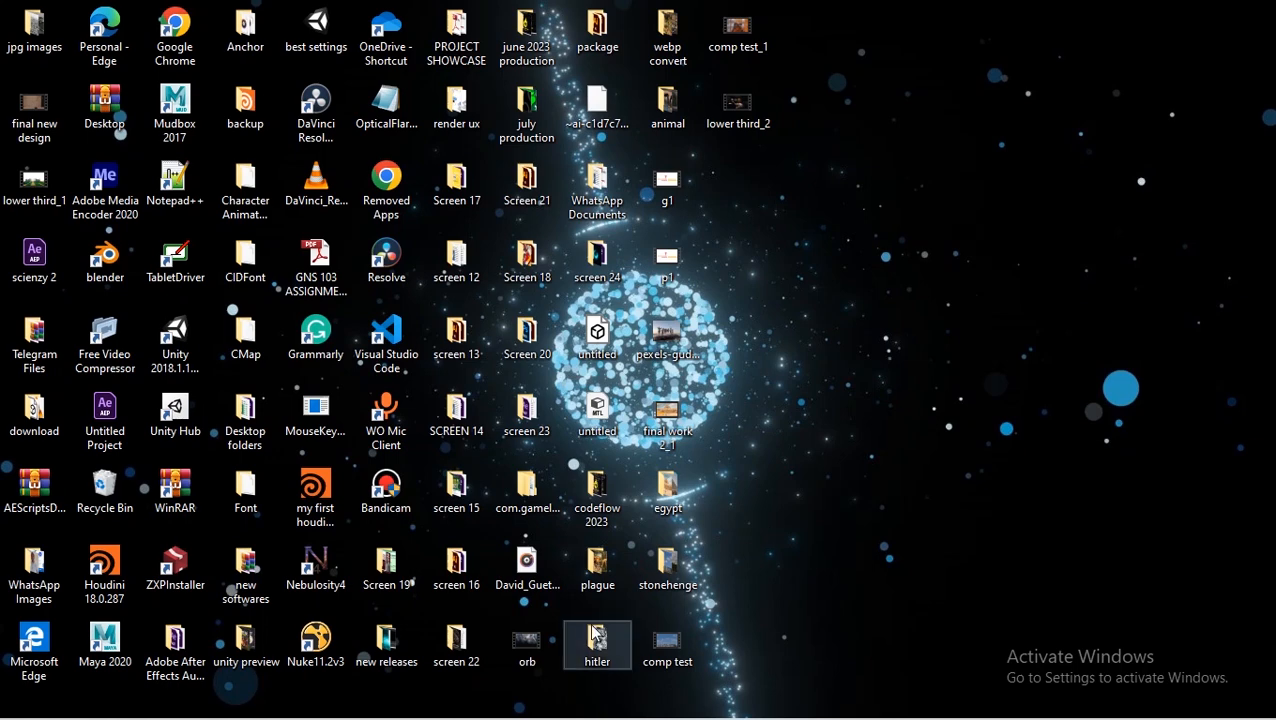
Step: Switch to After Effects and scrub through Comp 1's timeline to preview the existing red particle effect
mouse_move(365, 712)
left_click(467, 706)
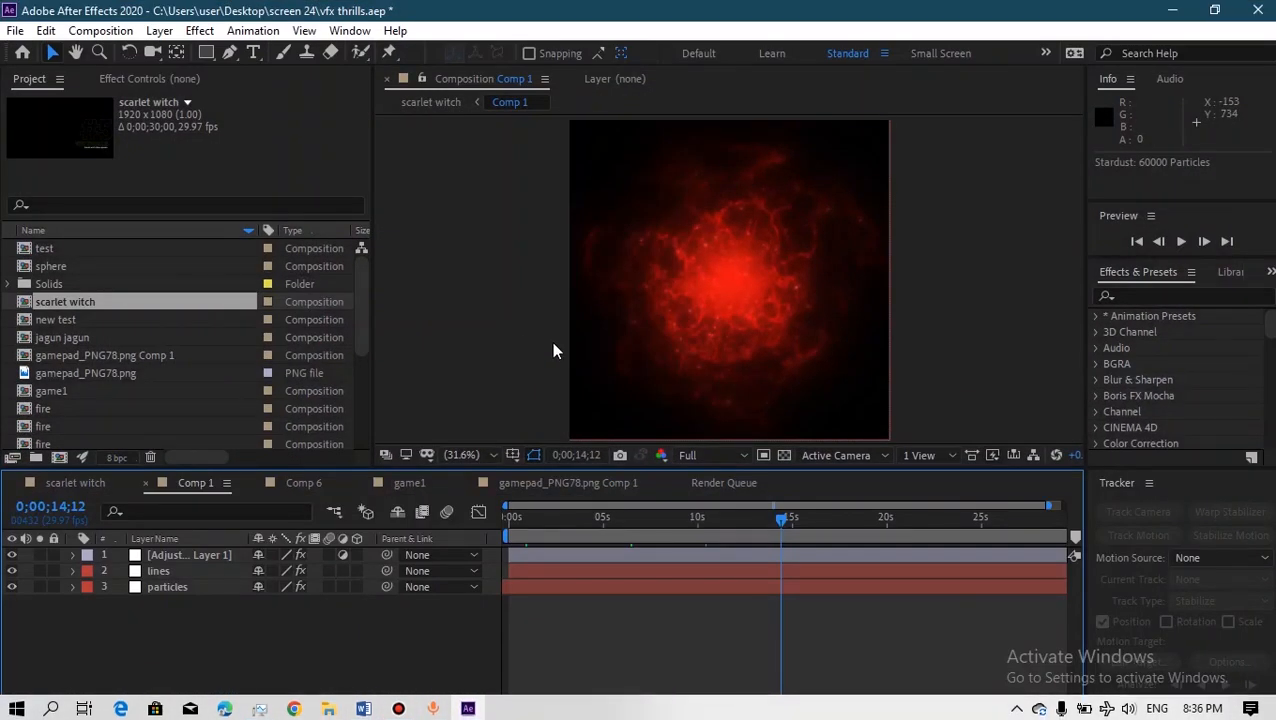
left_click(697, 538)
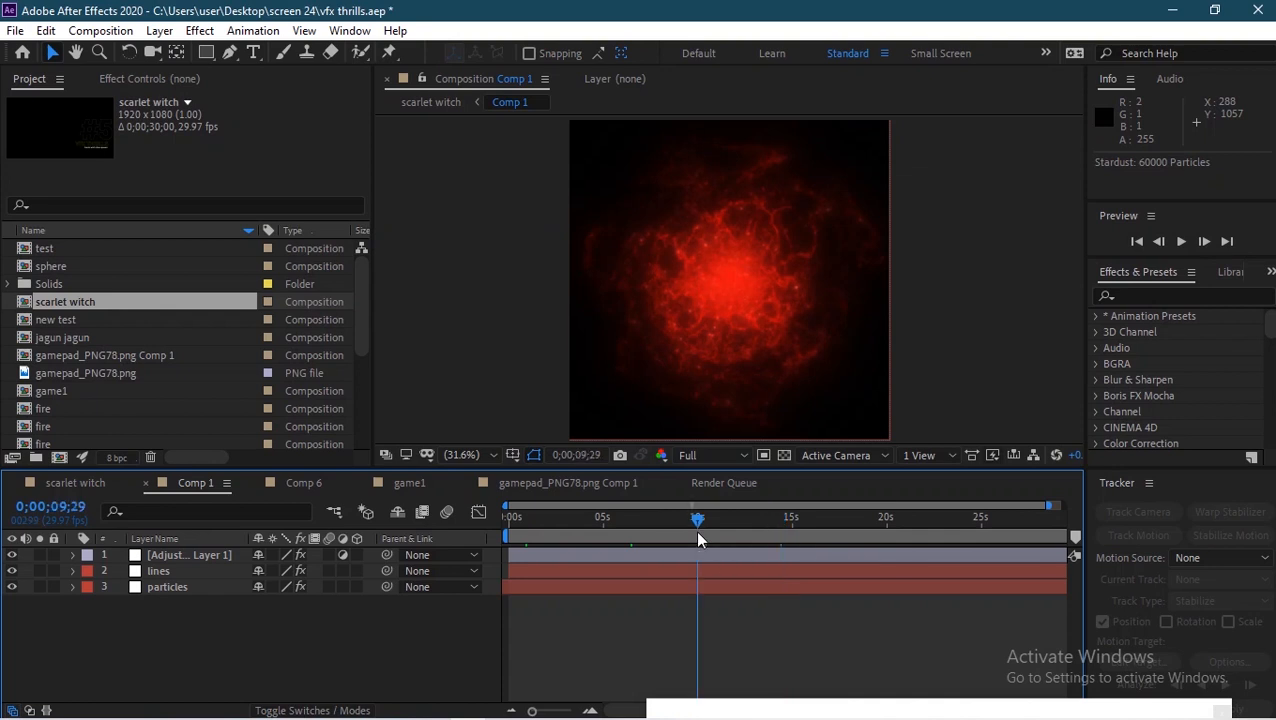
left_click(640, 527)
left_click(597, 518)
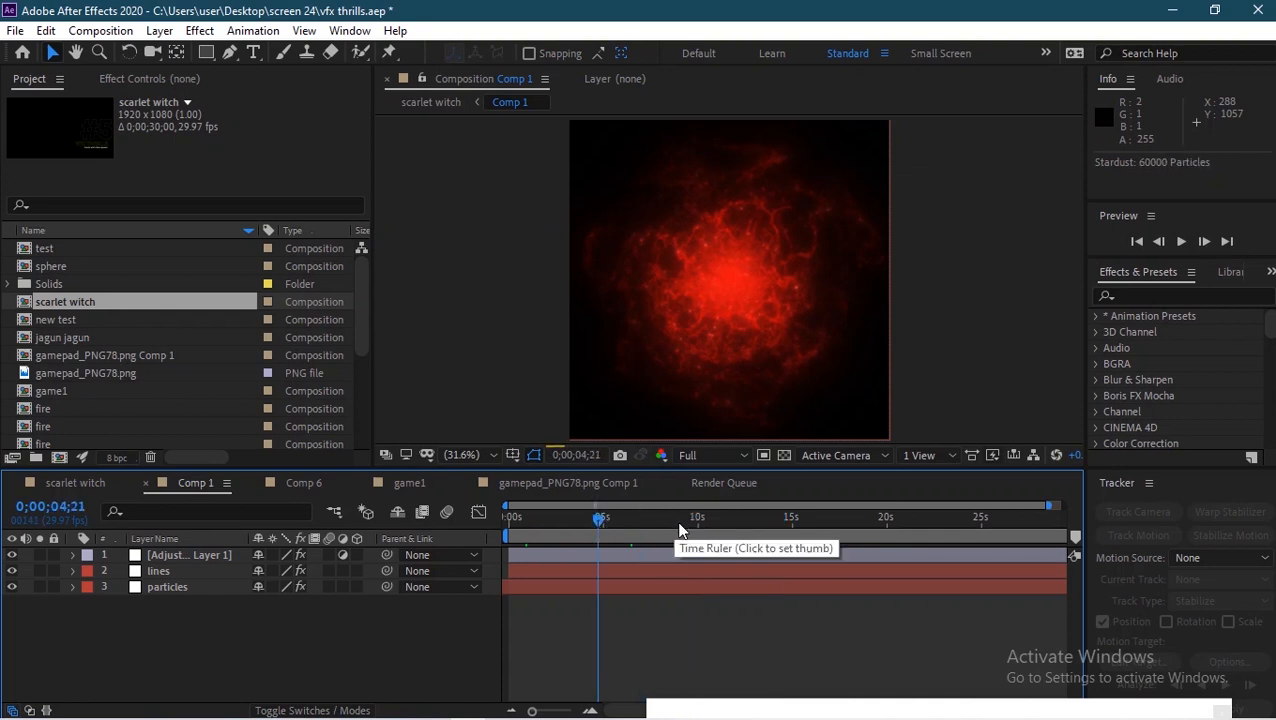
left_click(713, 522)
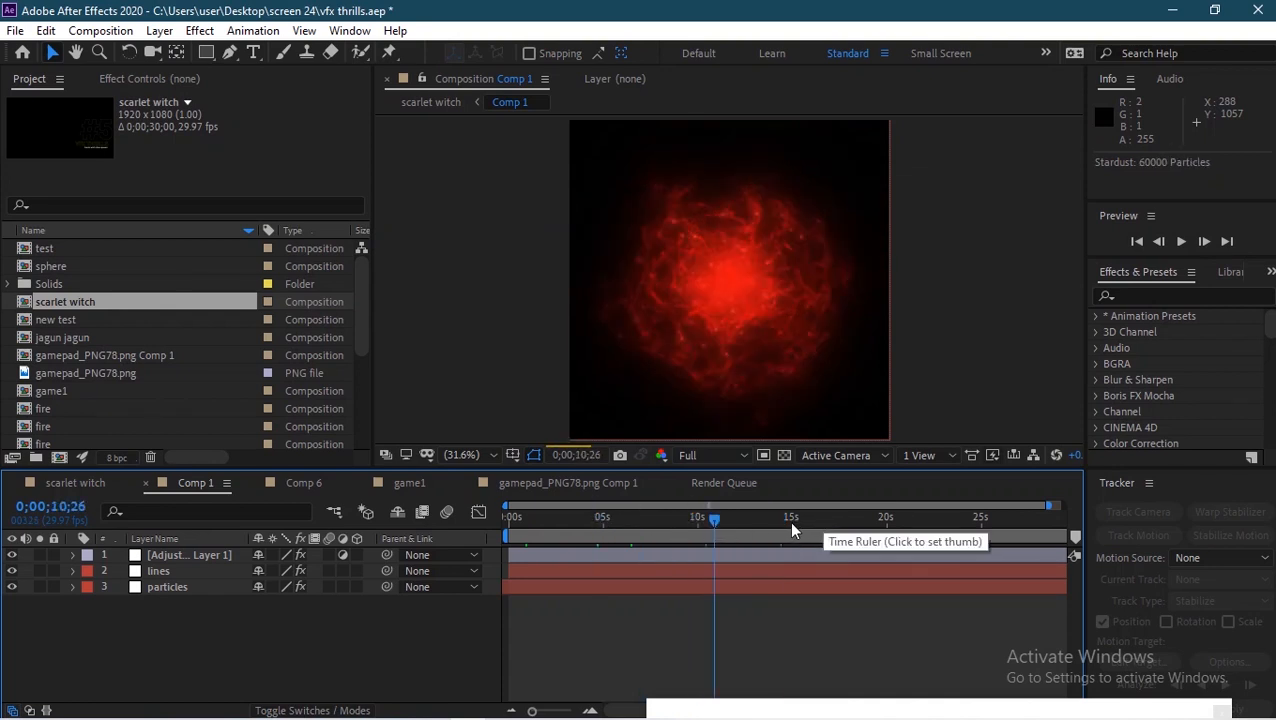
left_click(789, 520)
left_click(724, 527)
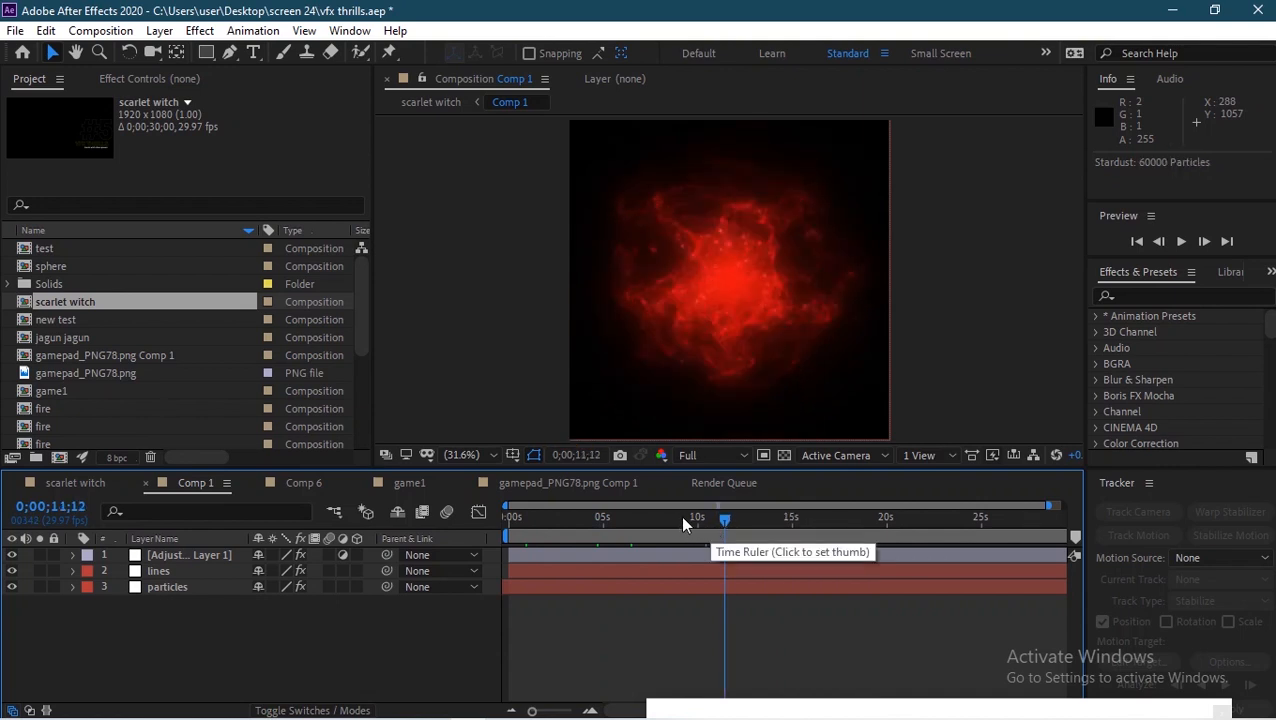
left_click(683, 520)
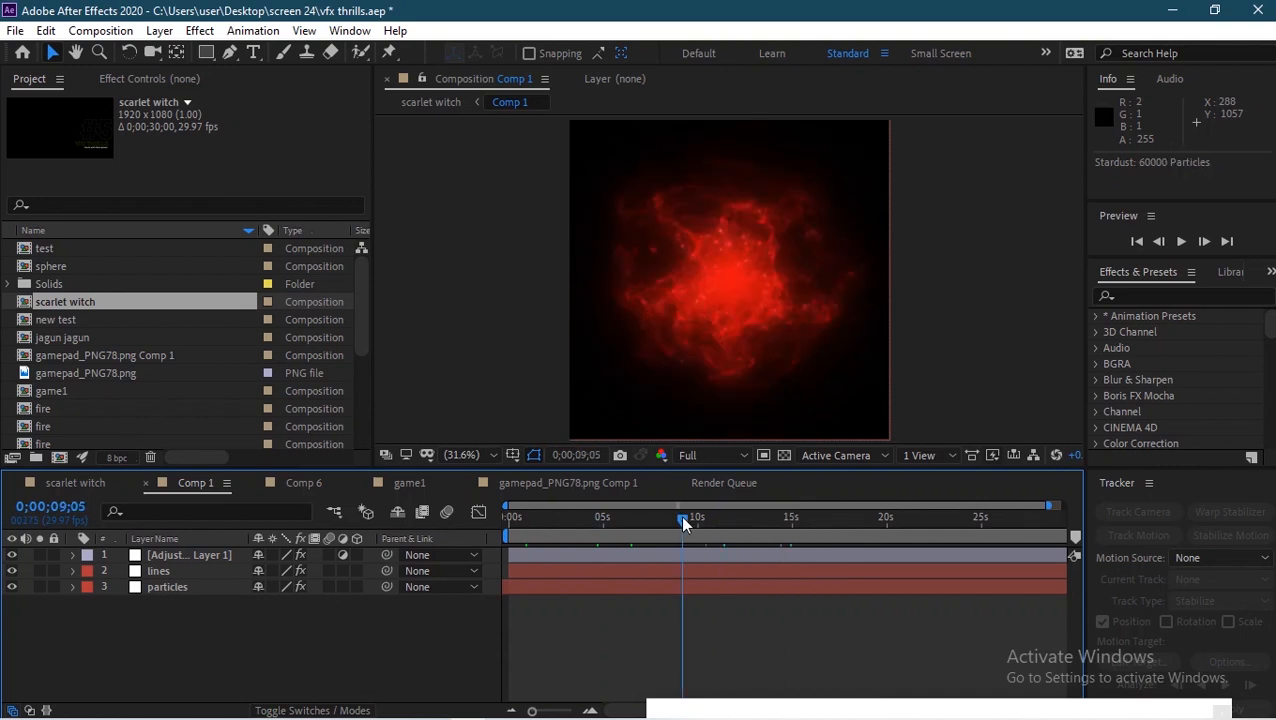
left_click(617, 520)
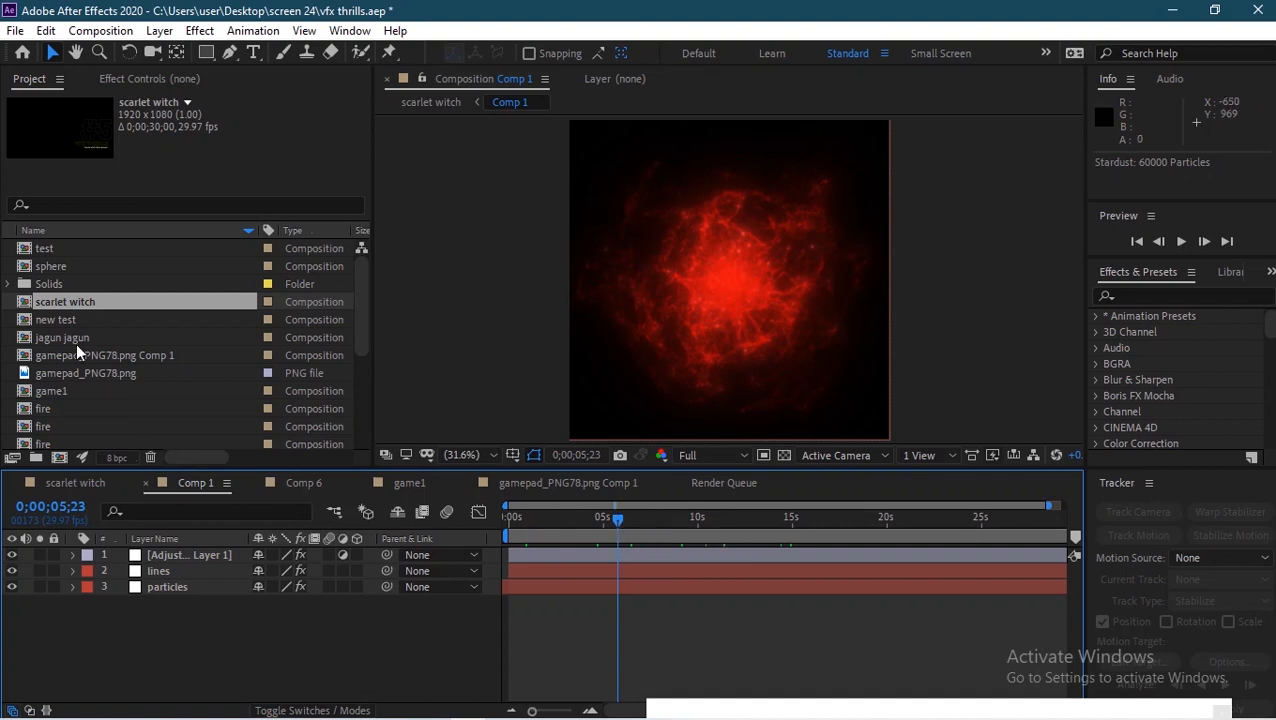
Step: Create a new composition 1080 × 1080 px with a duration of 10 seconds
left_click(59, 457)
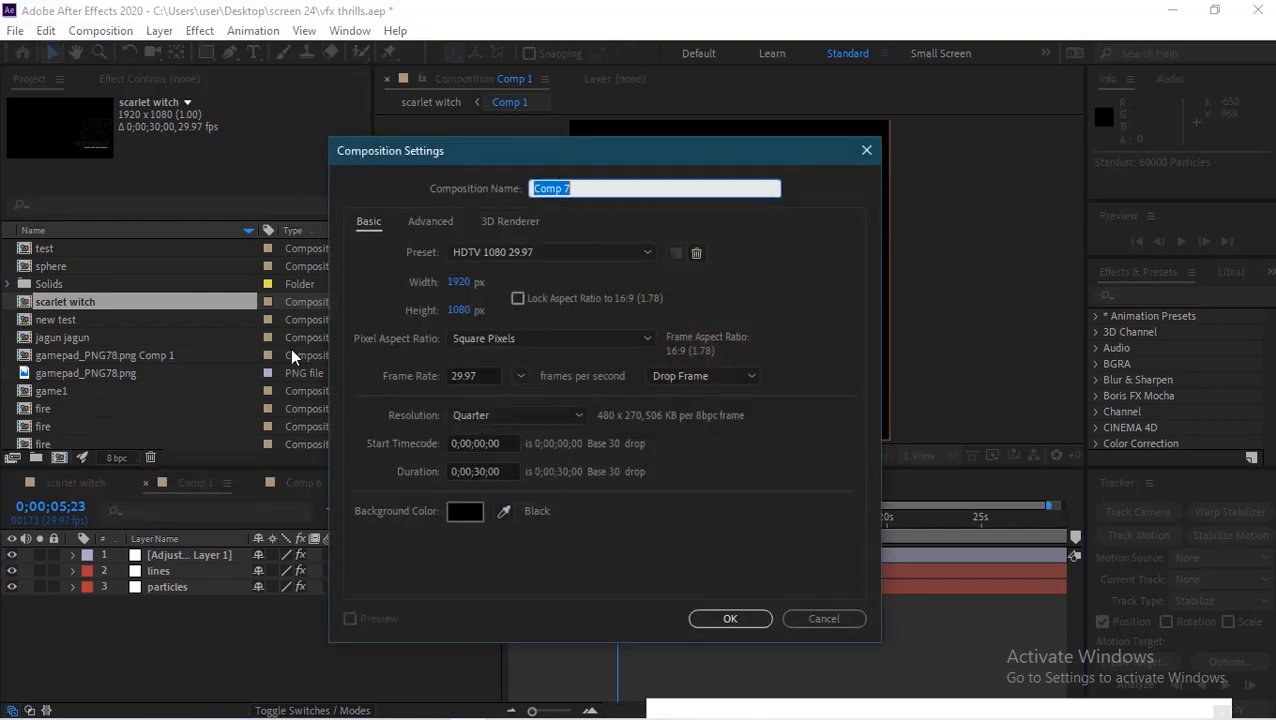
left_click(457, 282)
type("10")
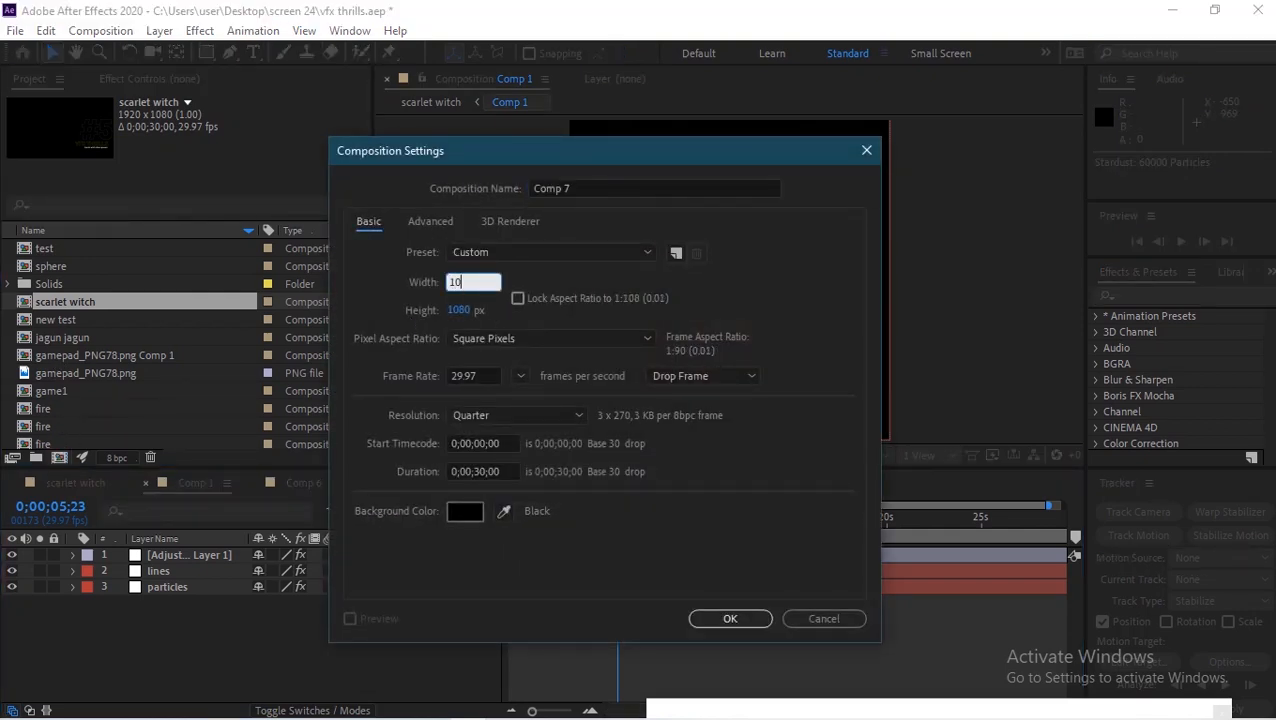
type("80")
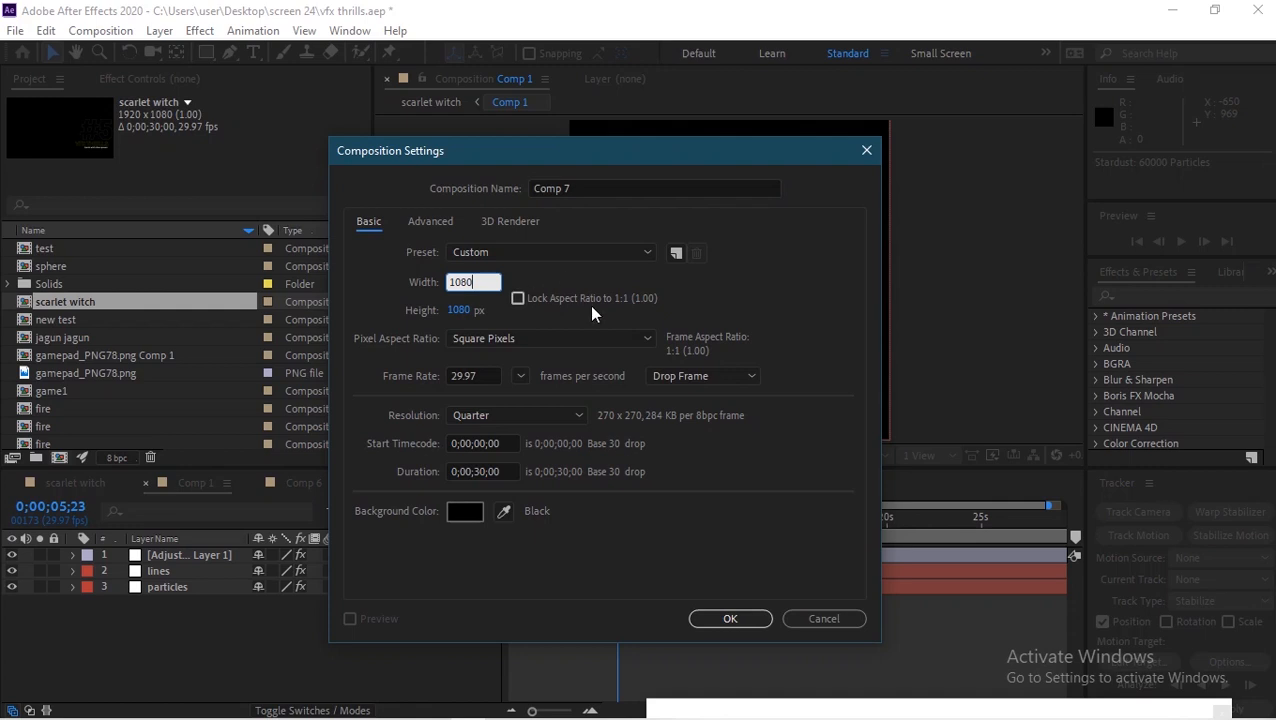
left_click(853, 330)
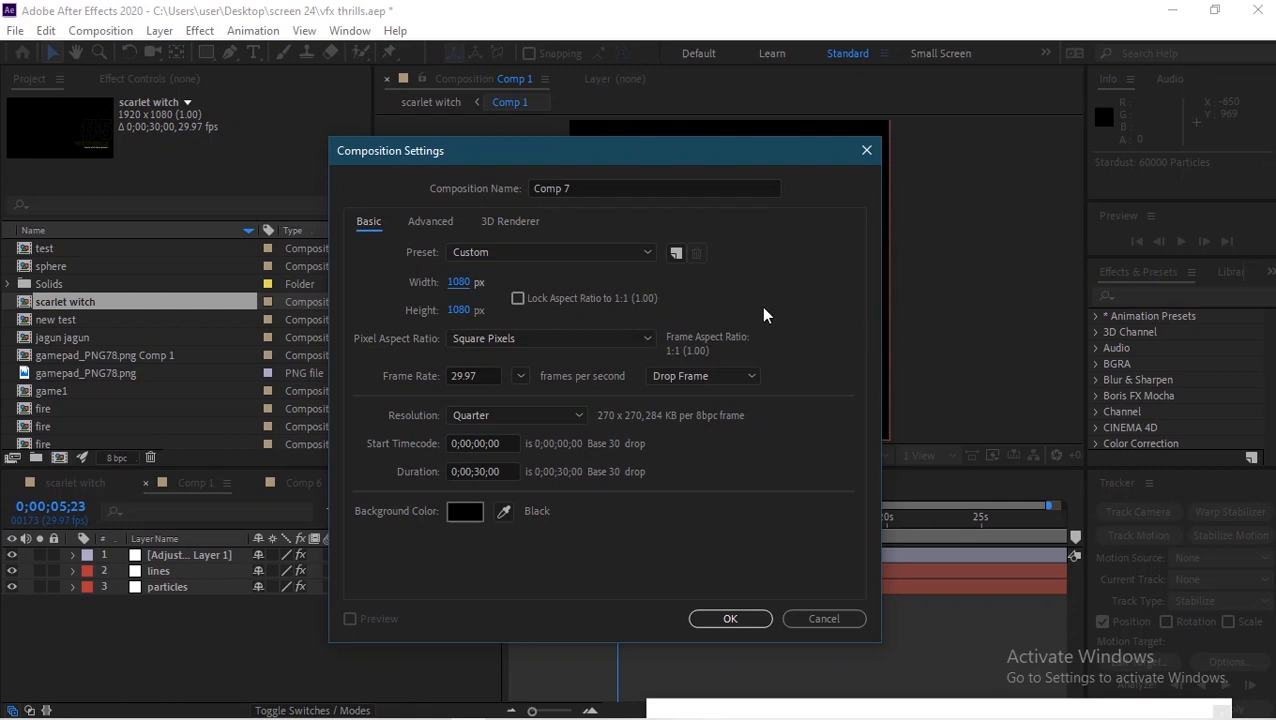
left_click(481, 471)
key("BackSpace")
type("1")
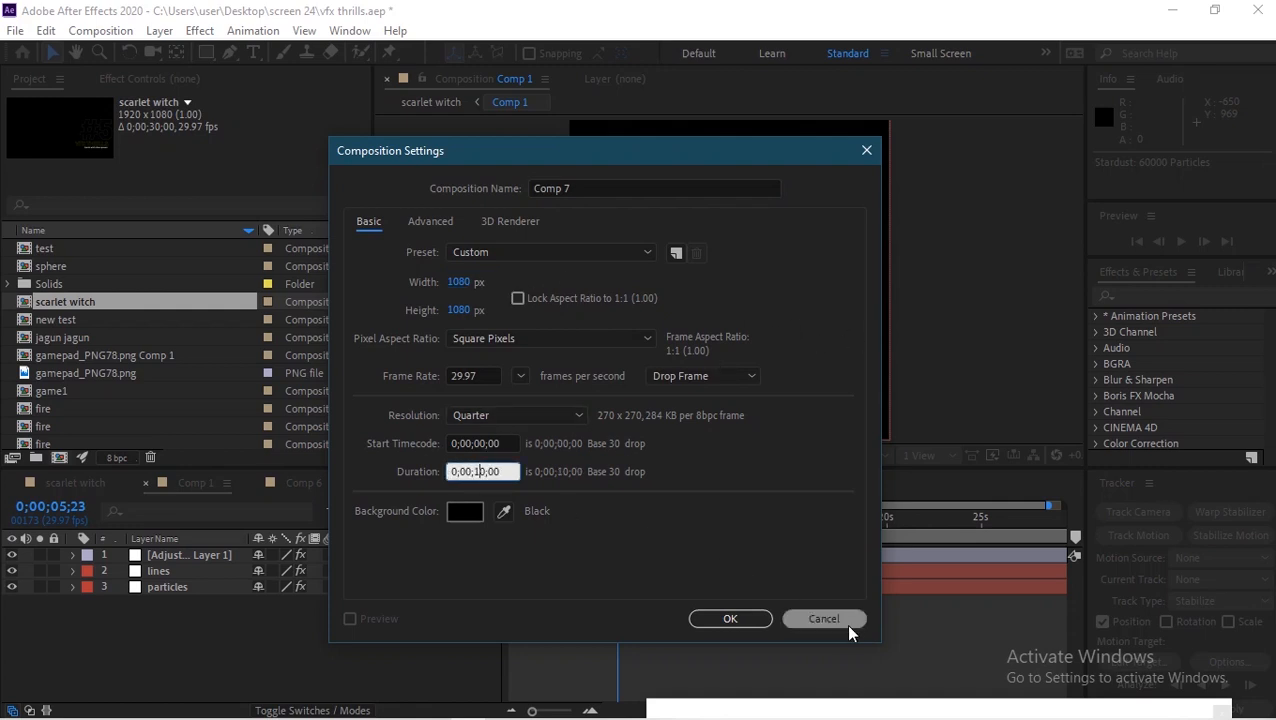
left_click(740, 619)
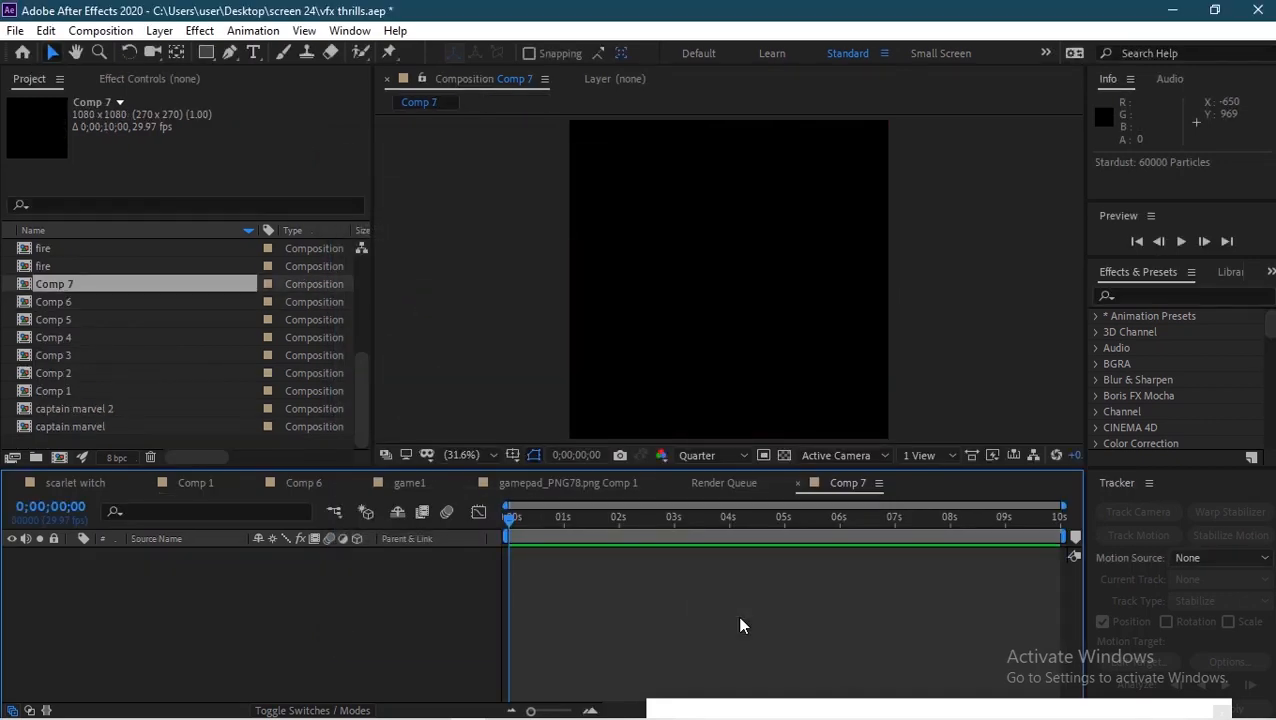
Step: Add a new solid layer named stardust to the composition
left_click(681, 455)
left_click(701, 500)
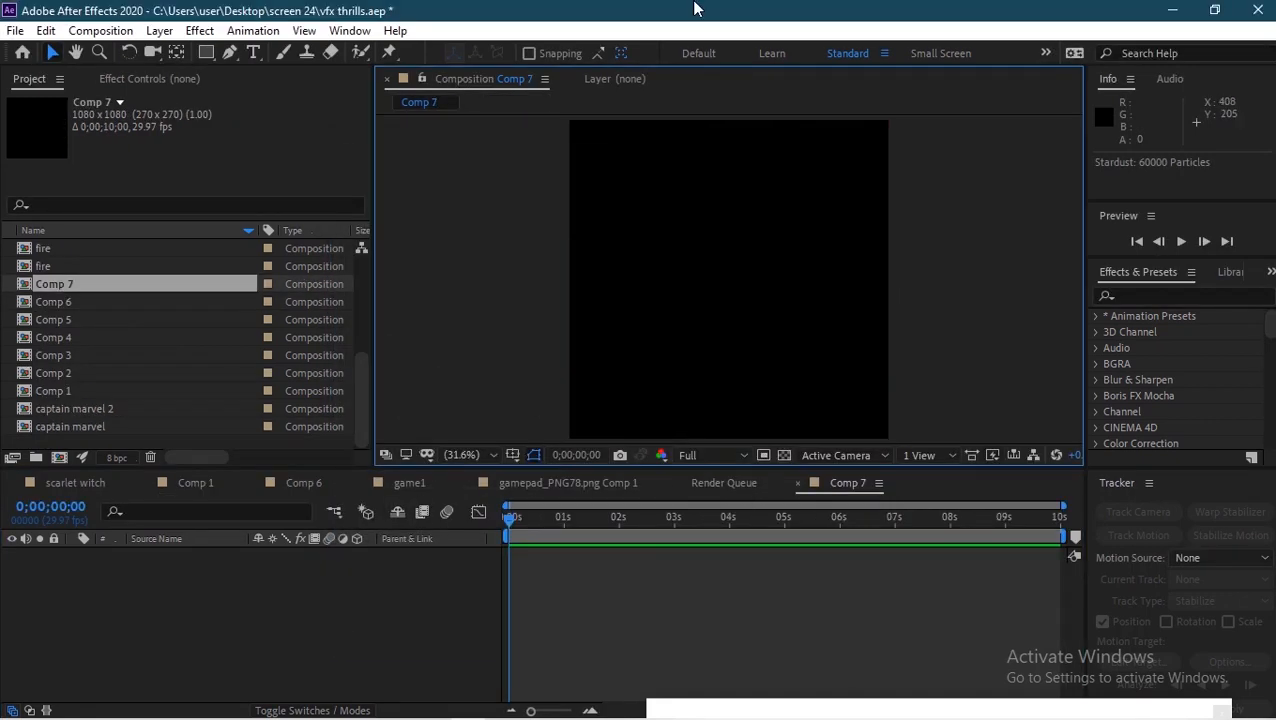
right_click(181, 590)
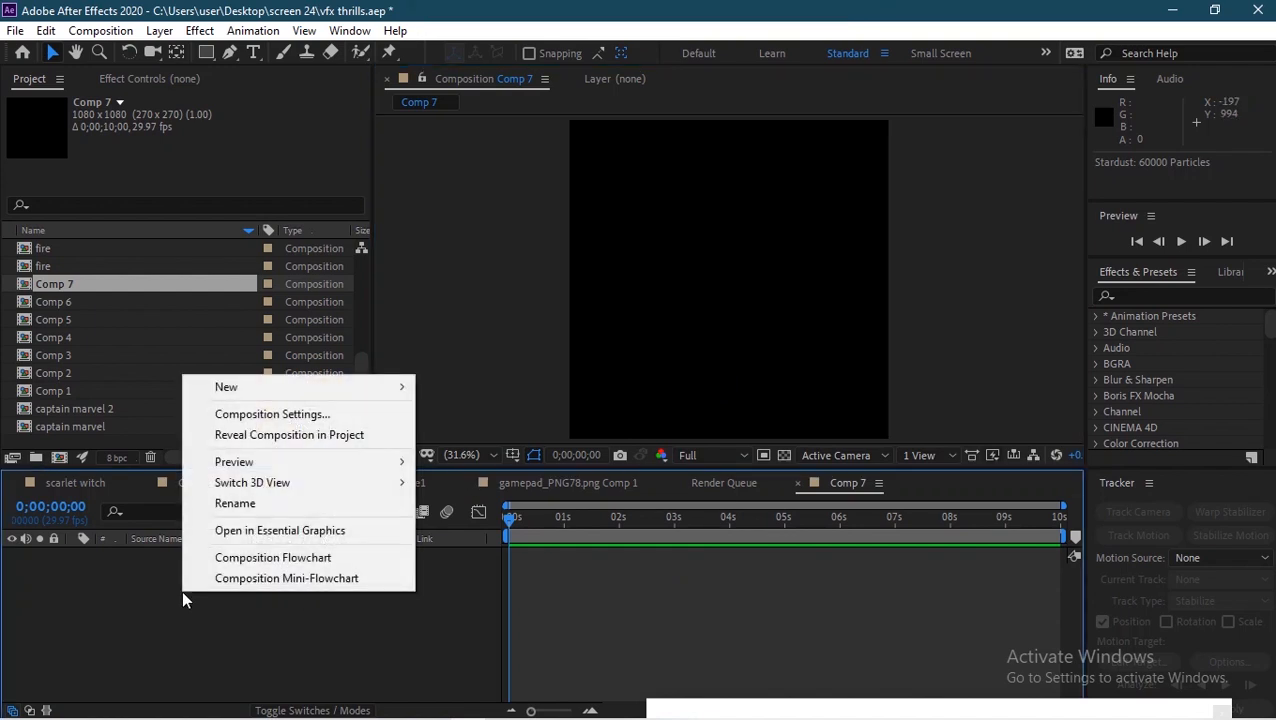
mouse_move(362, 392)
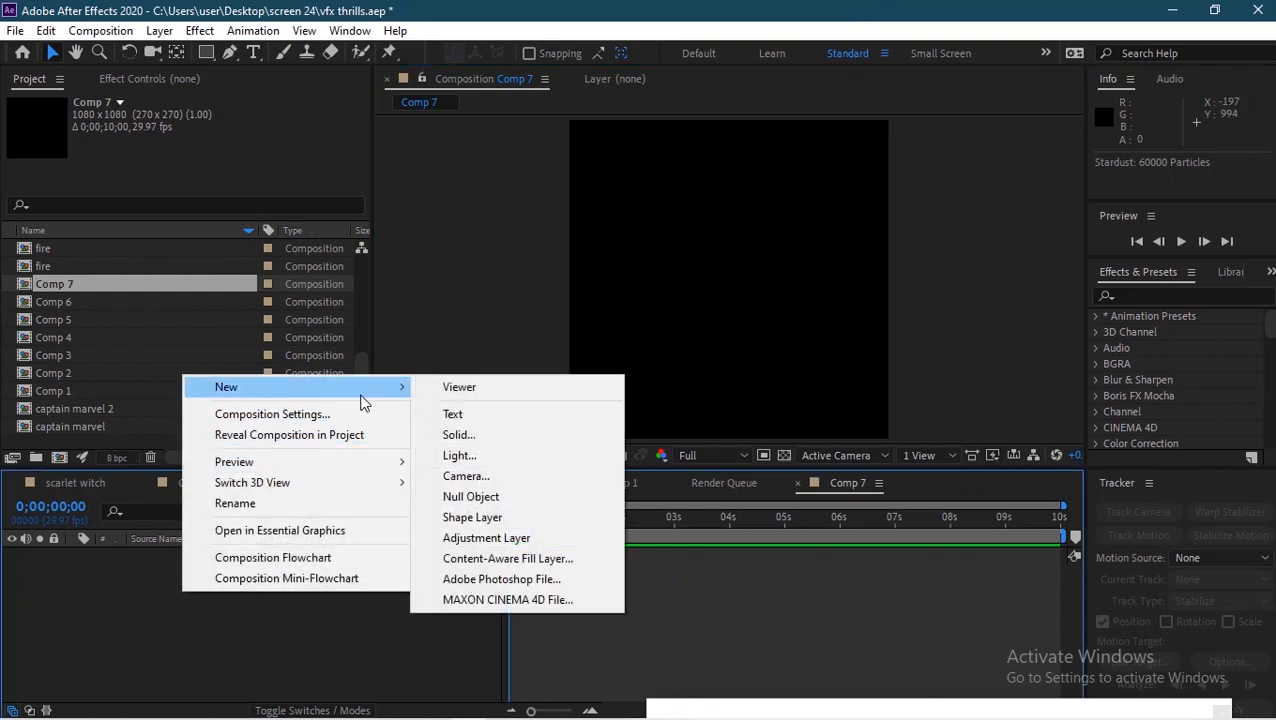
left_click(490, 436)
type("stardust")
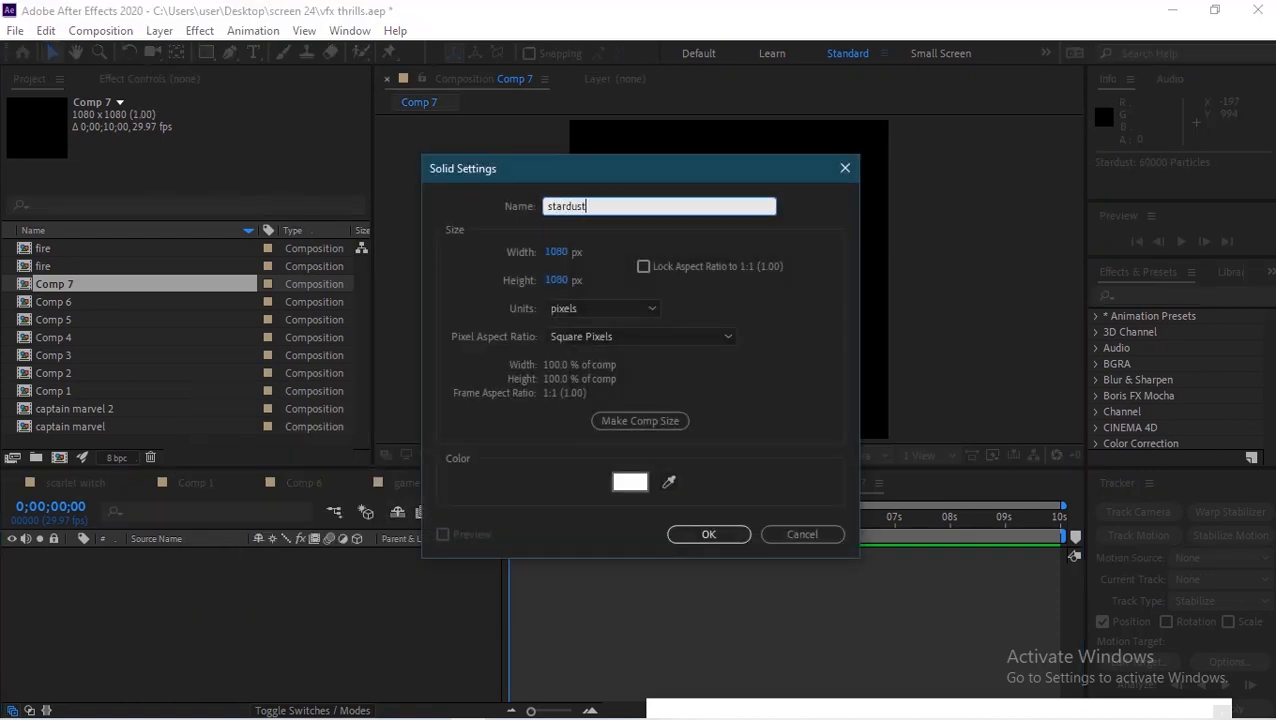
left_click(710, 541)
Step: Search the effects for Stardust and apply it to the stardust layer
left_click(1147, 298)
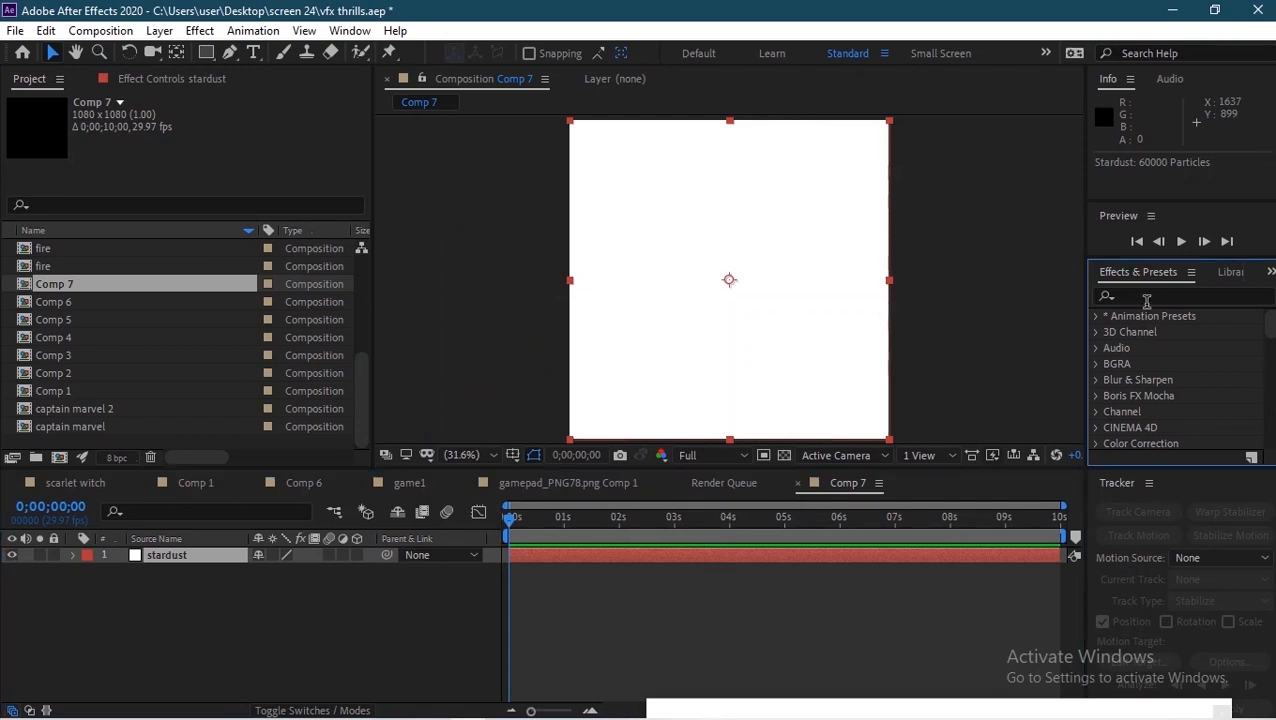
type("st")
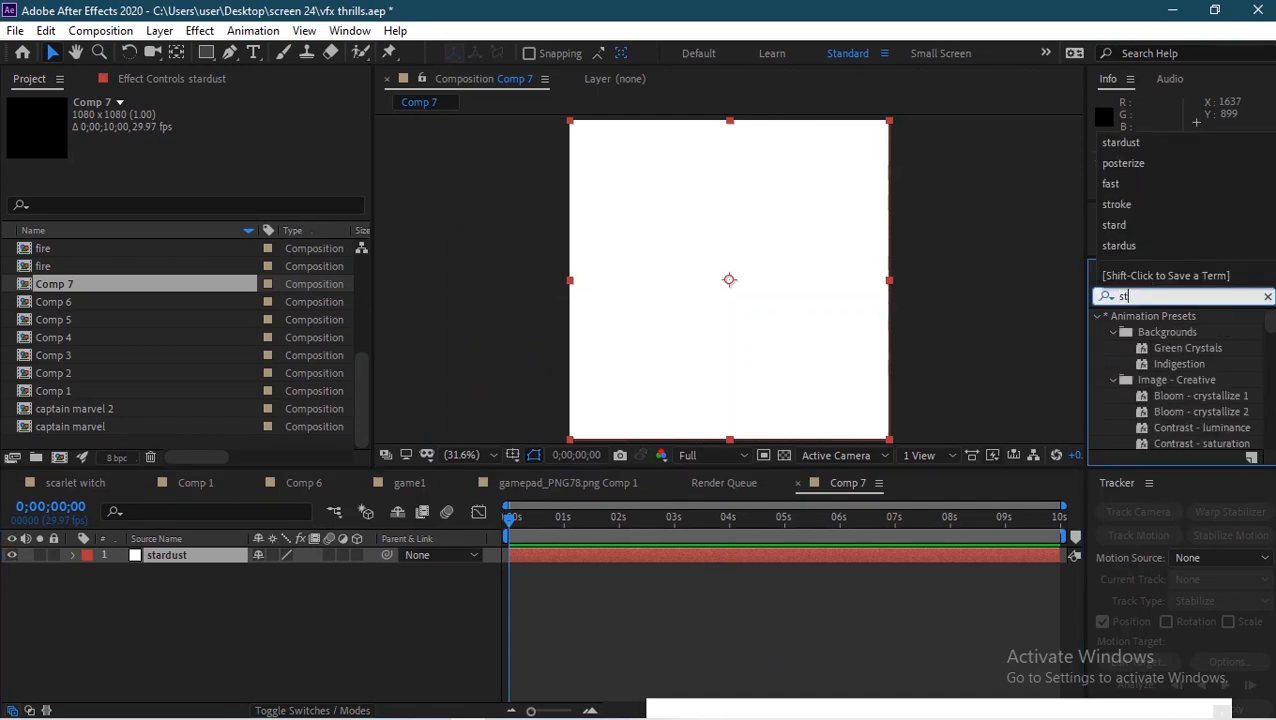
type("ardust")
left_click_drag(1150, 333, 203, 557)
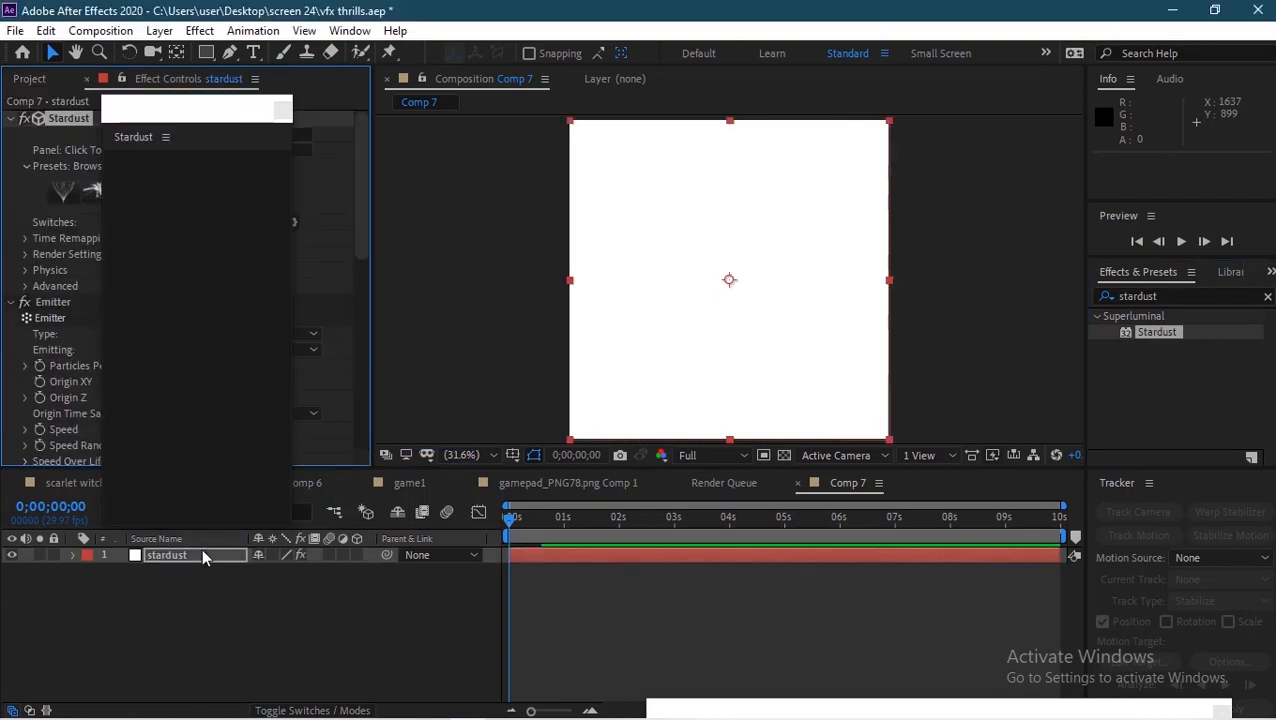
Step: Set the Stardust emitter type to Box
left_click_drag(293, 310, 416, 308)
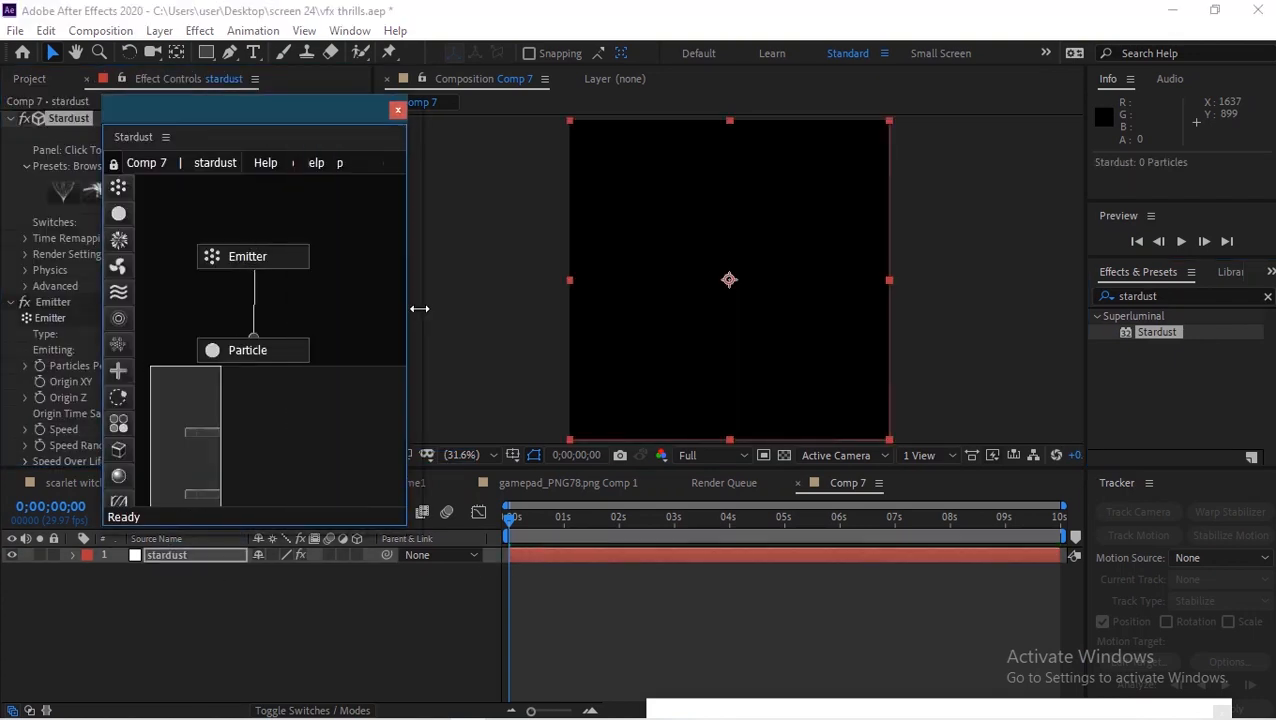
left_click_drag(271, 120, 280, 584)
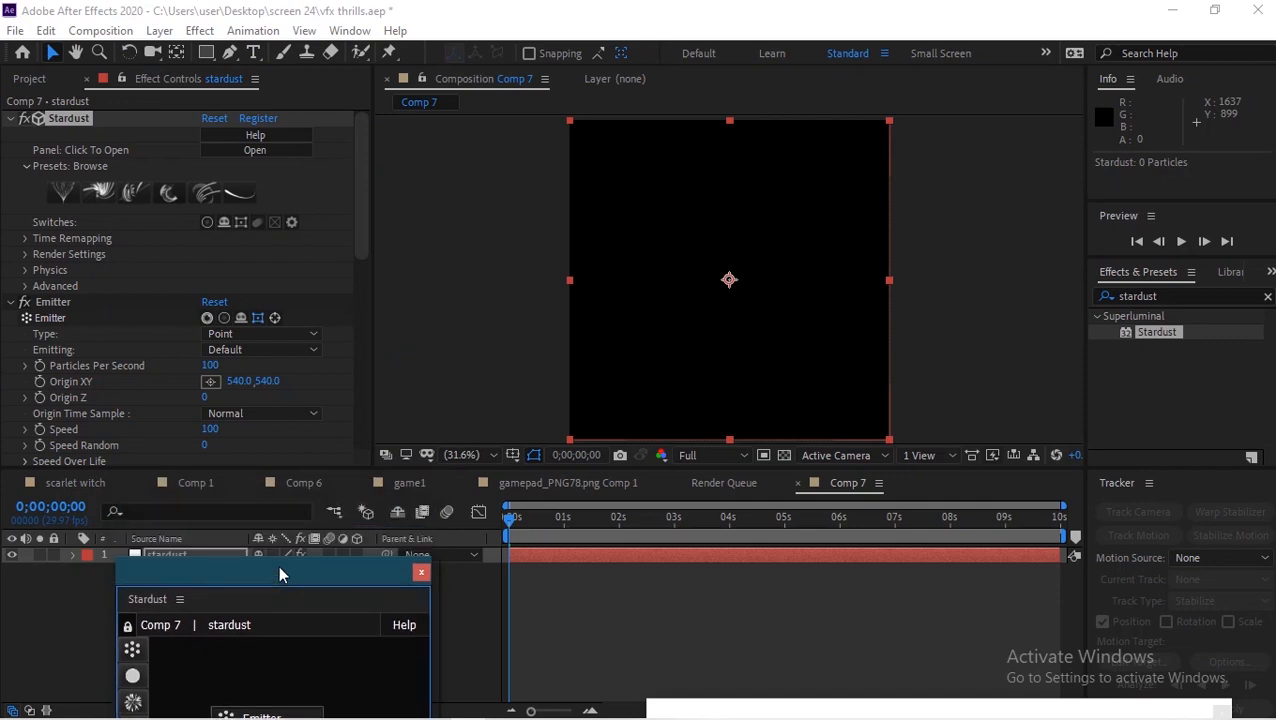
left_click(234, 341)
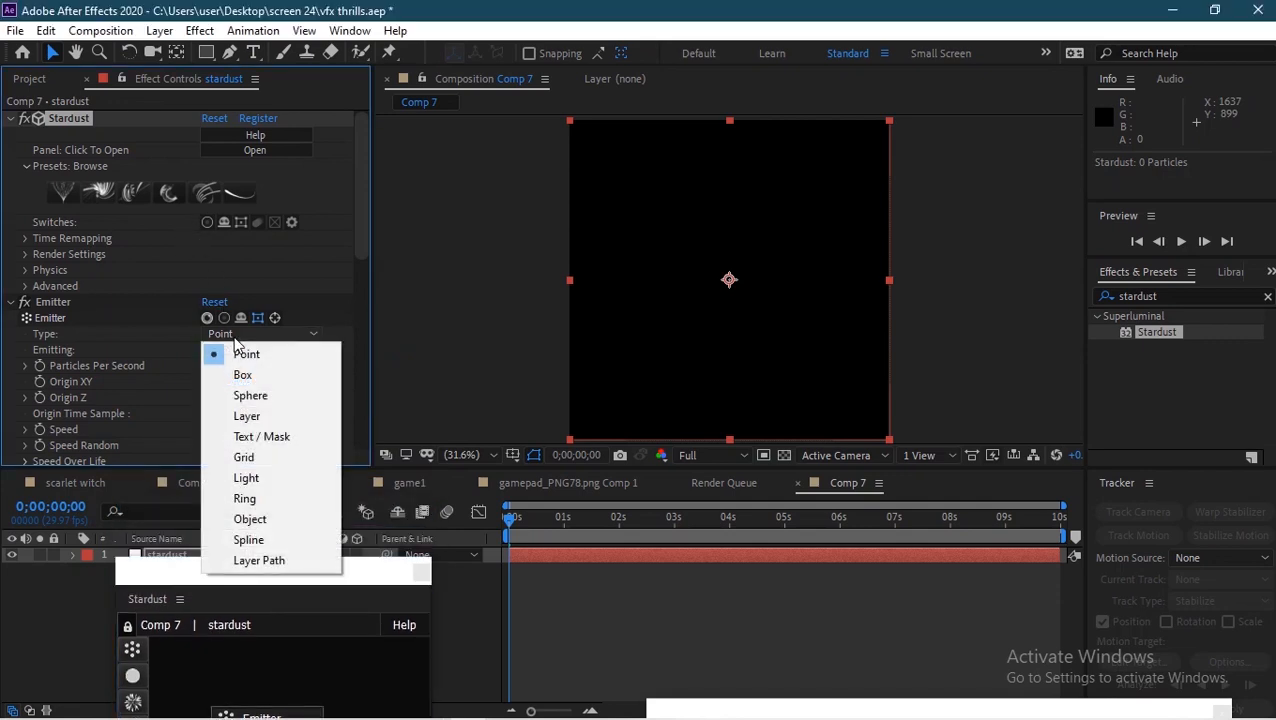
left_click(265, 375)
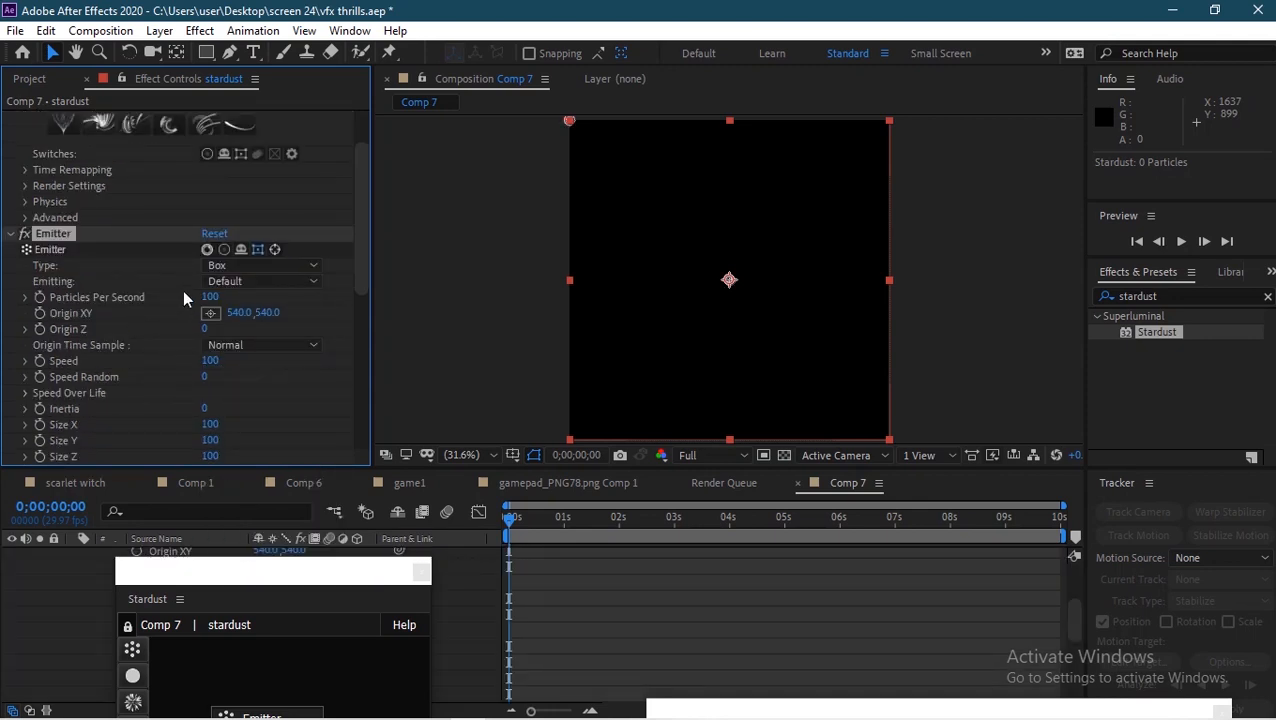
Step: Set the emitter's Particles Per Second to 3000
left_click(205, 298)
type("3000")
left_click(314, 313)
mouse_move(625, 532)
left_mouse_down()
mouse_move(685, 533)
mouse_move(628, 541)
left_mouse_up()
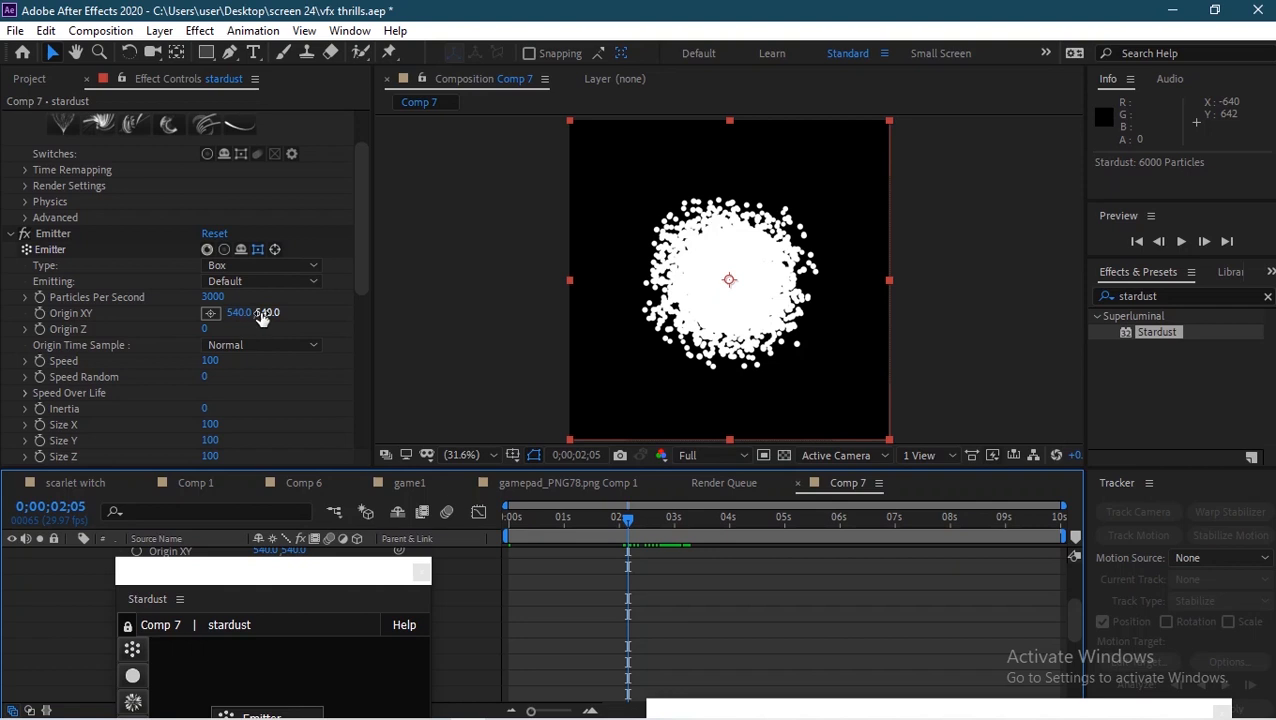
Step: Set the emitter's Size X to 900
left_click(210, 425)
type("900")
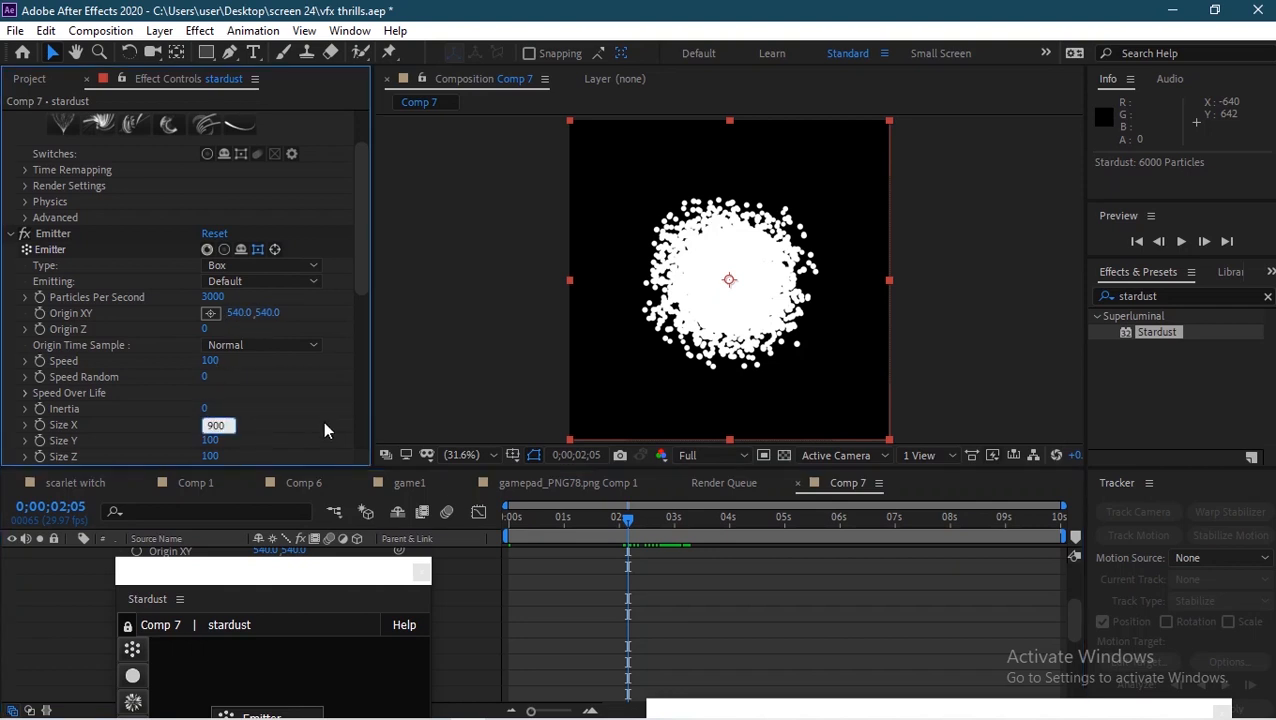
left_click(273, 426)
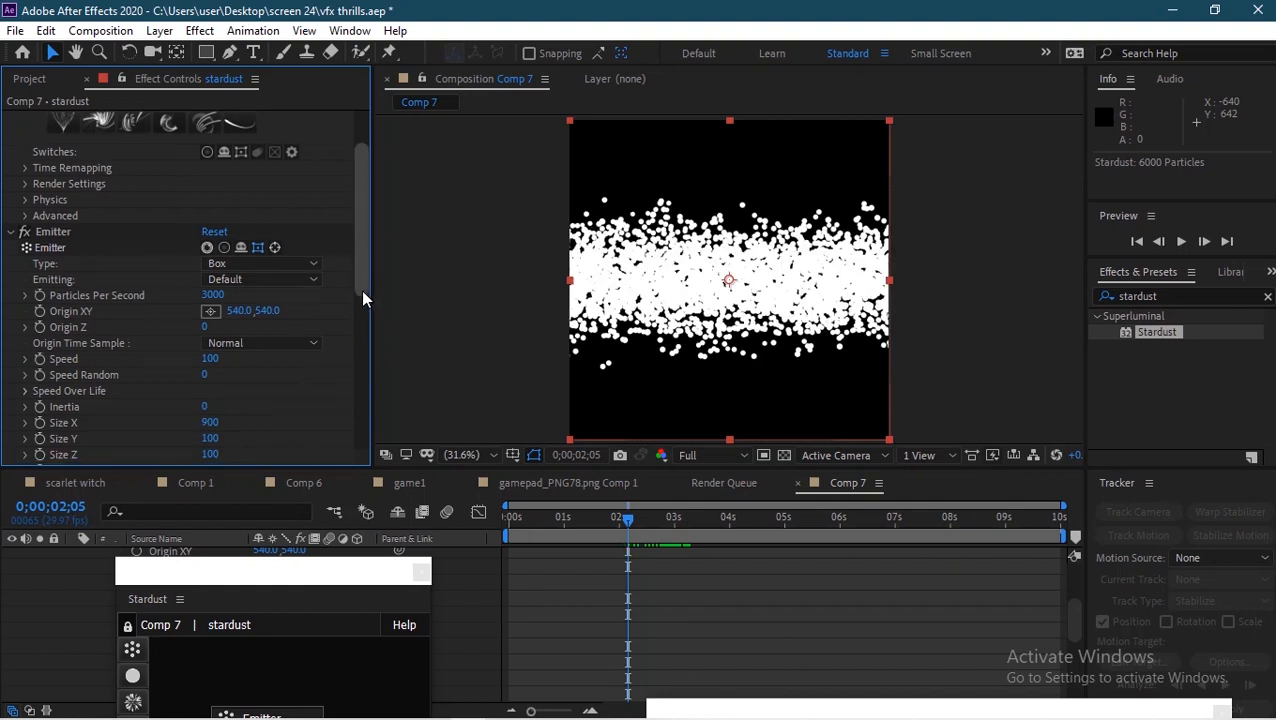
Step: Set the emitter's Size Y and Size Z both to 0
scroll(364, 288, "down", 2)
left_click(210, 362)
type("0")
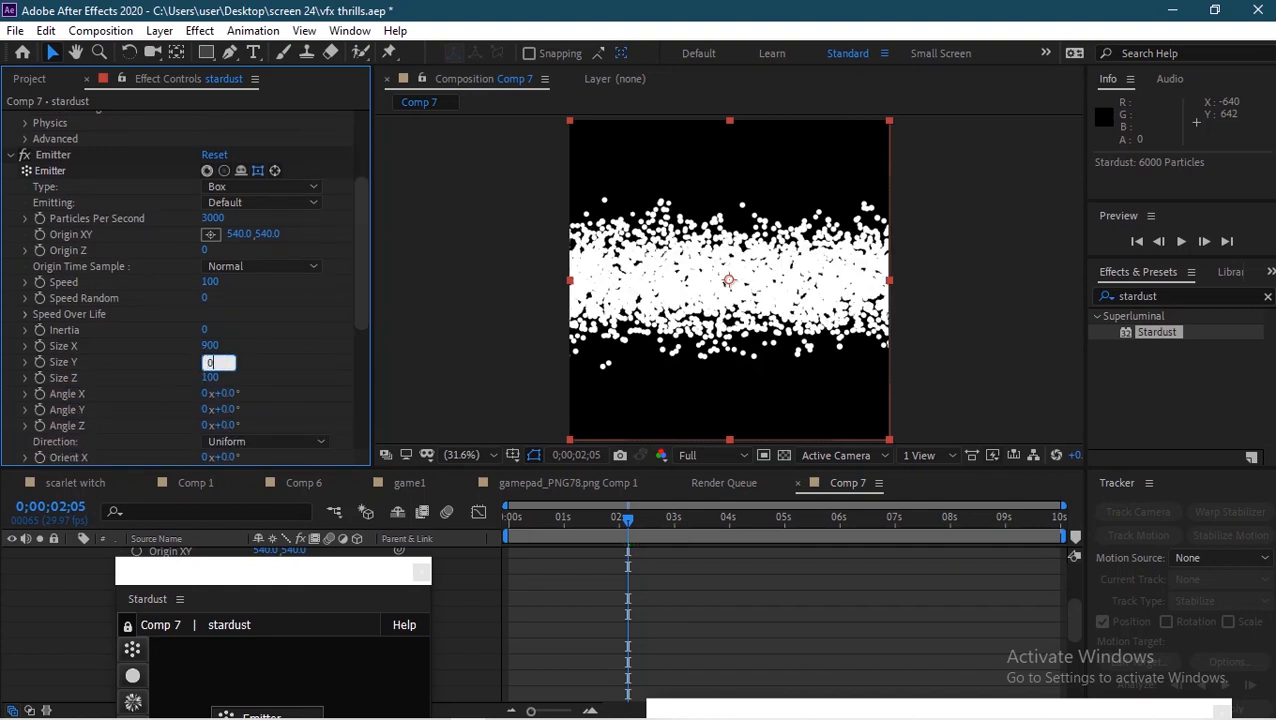
left_click(212, 378)
type("0")
left_click(246, 396)
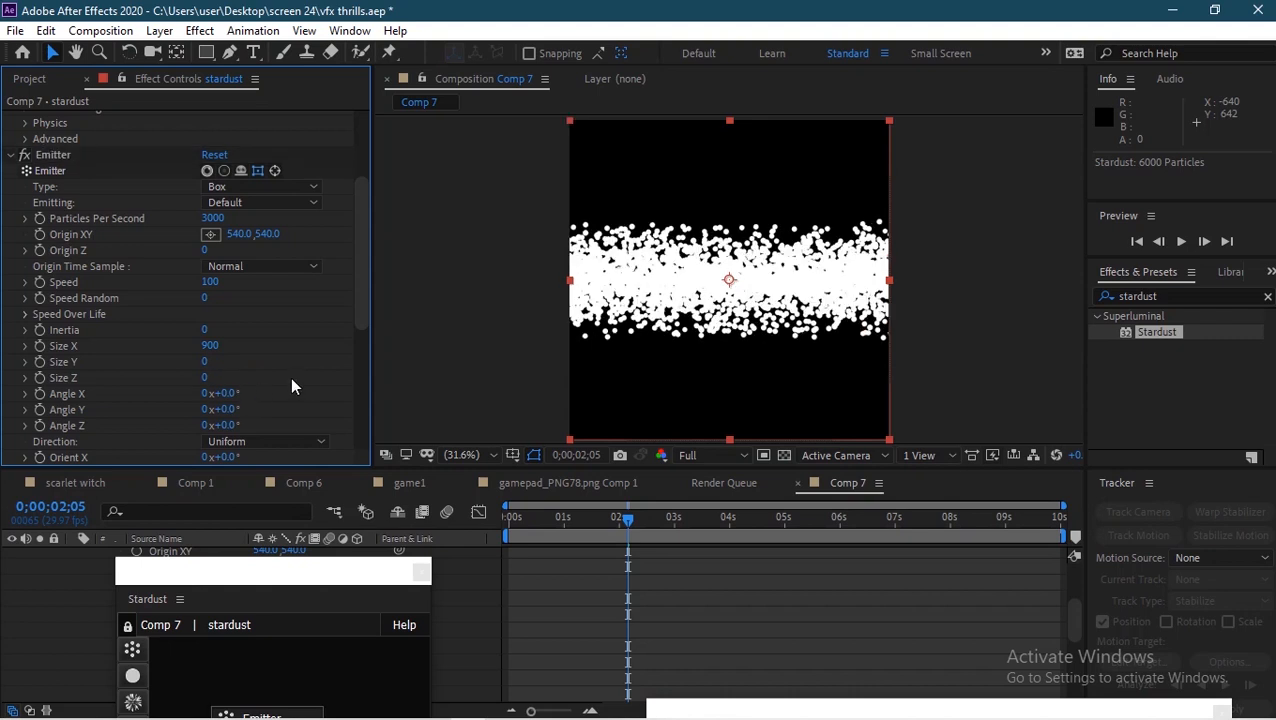
Step: Set the emitter Speed to 0
left_click(209, 283)
type("0")
key("Return")
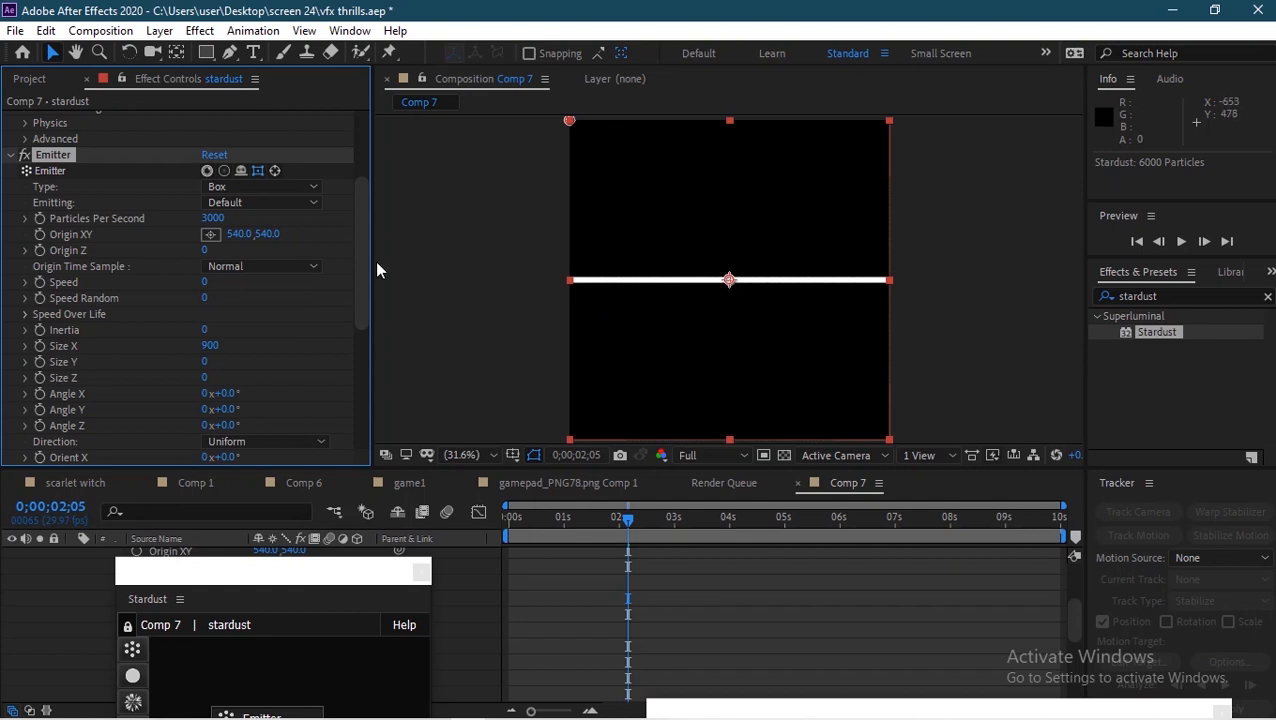
Step: Open the particle properties and set the particle size to 2 pixels
left_click_drag(367, 274, 353, 367)
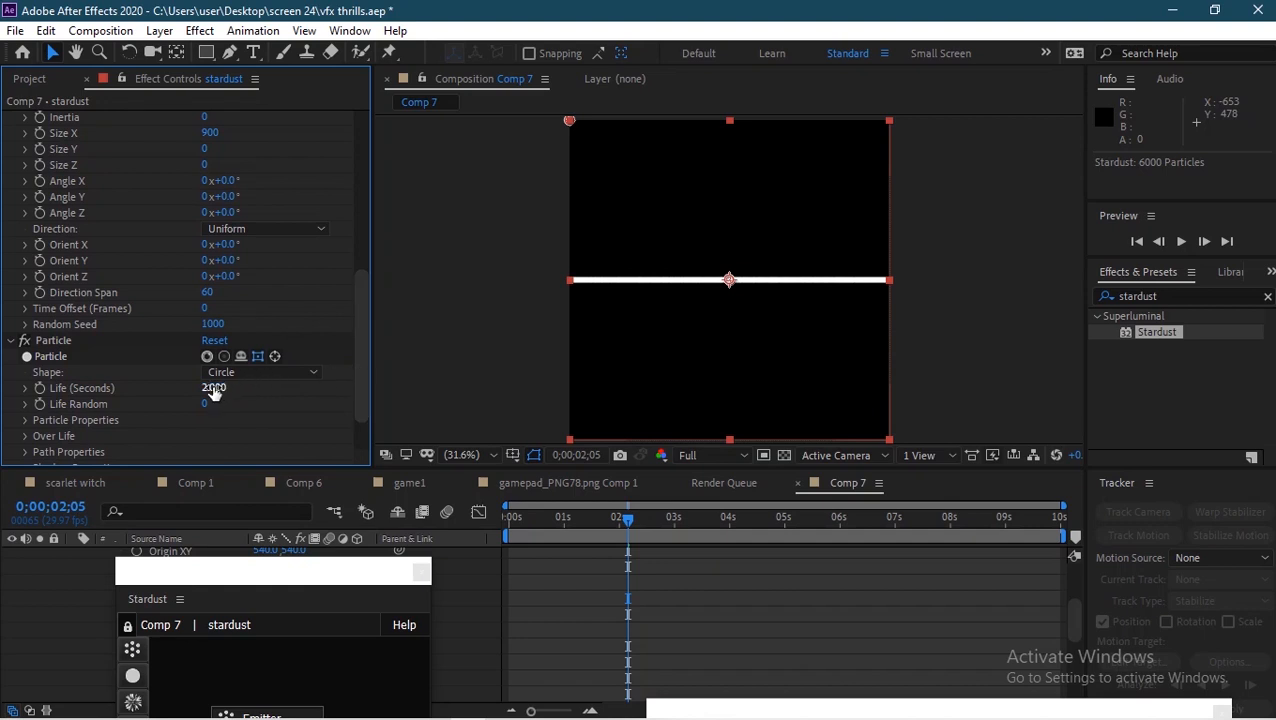
left_click(26, 421)
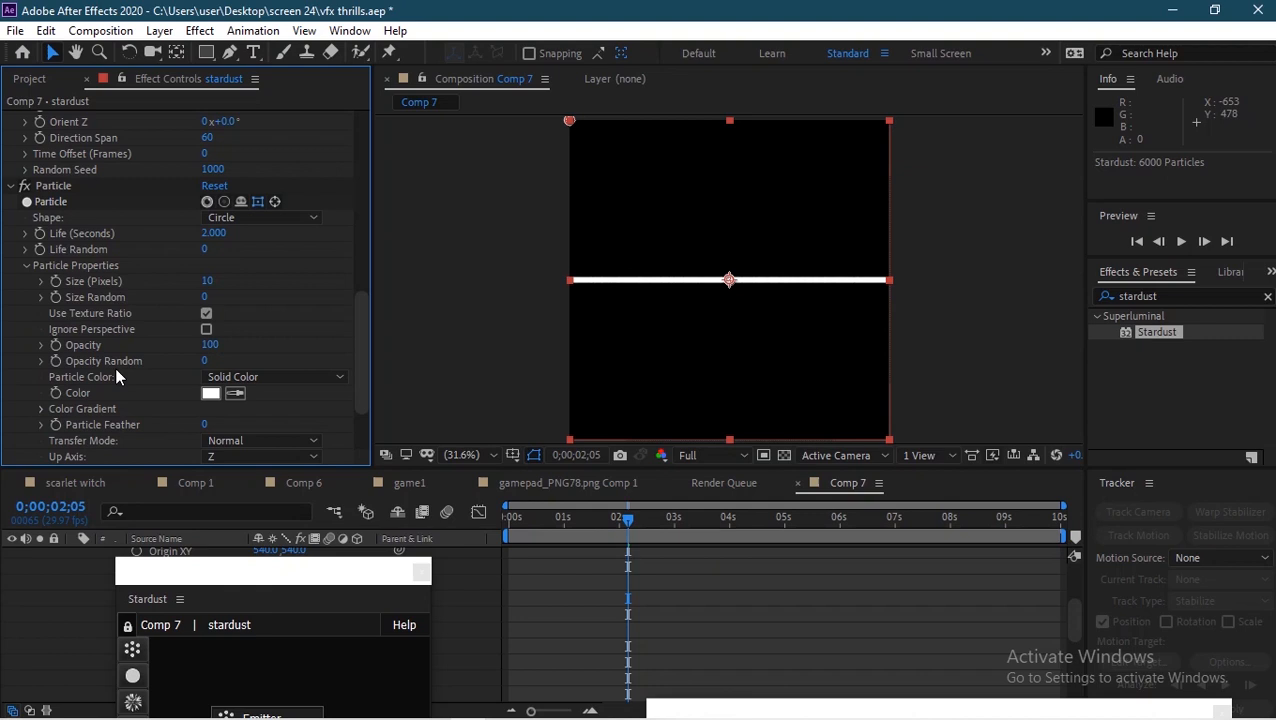
left_click(207, 281)
type("2")
key("Return")
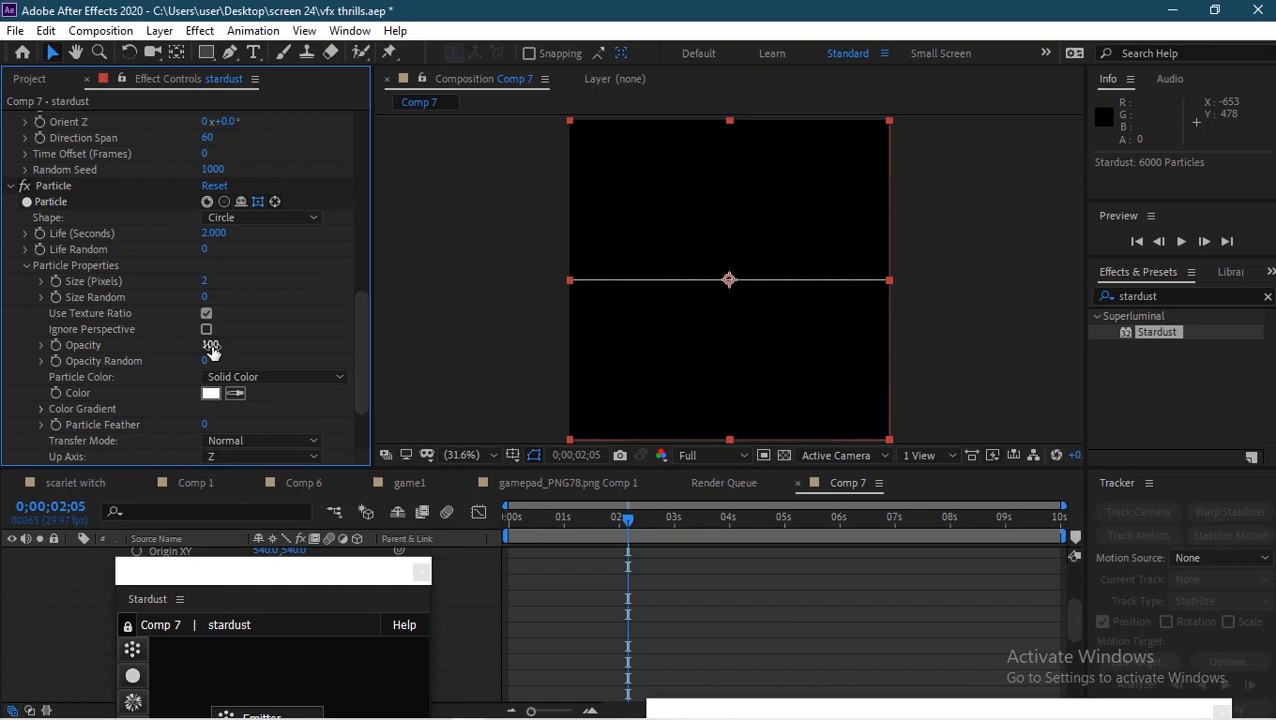
Step: Set Particle Color to Random From Gradient and expand the Color Gradient settings
left_click(301, 379)
left_click(305, 440)
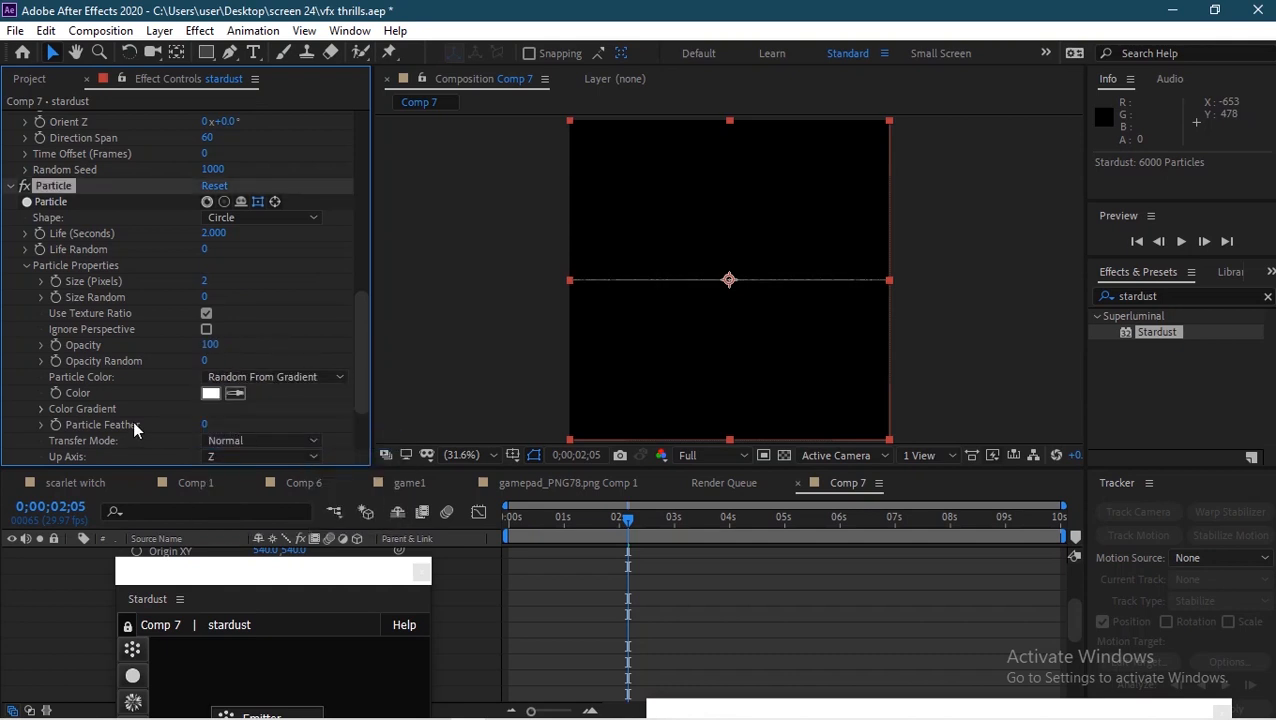
left_click(42, 409)
scroll(257, 377, "down", 5)
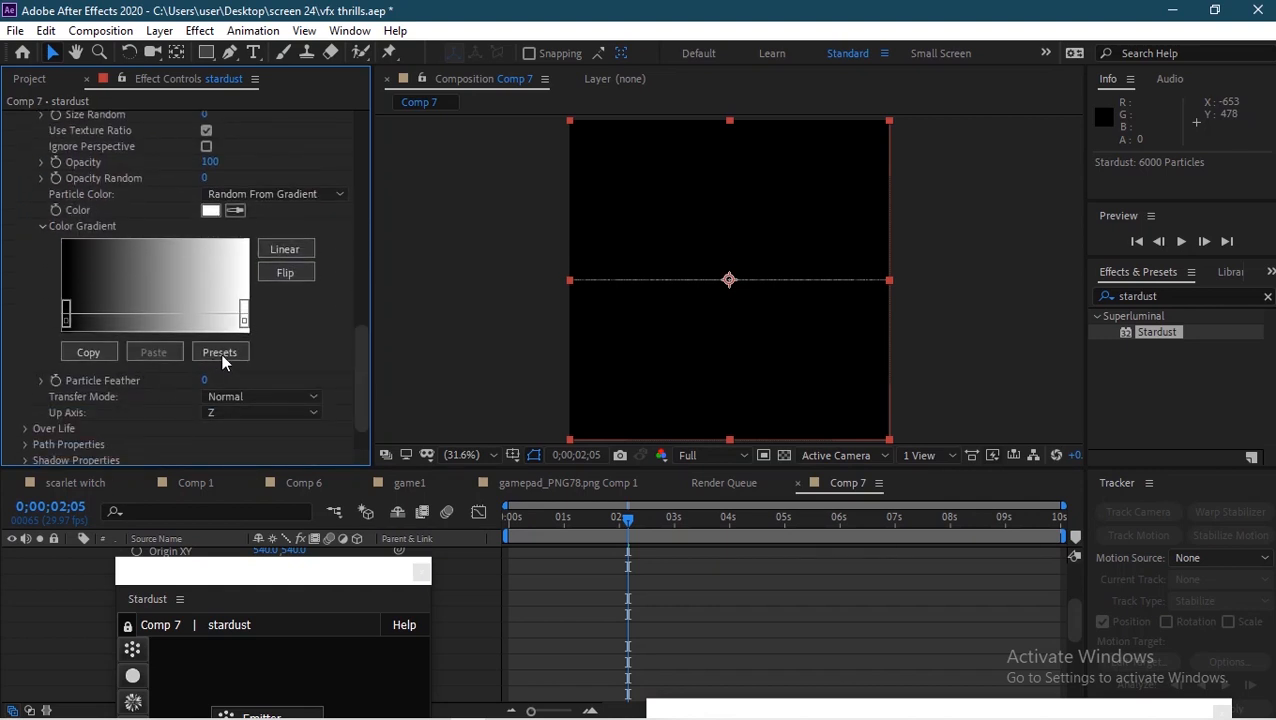
Step: Set both Color Gradient stops to red, starting with the left stop at FF1E1E
double_click(66, 333)
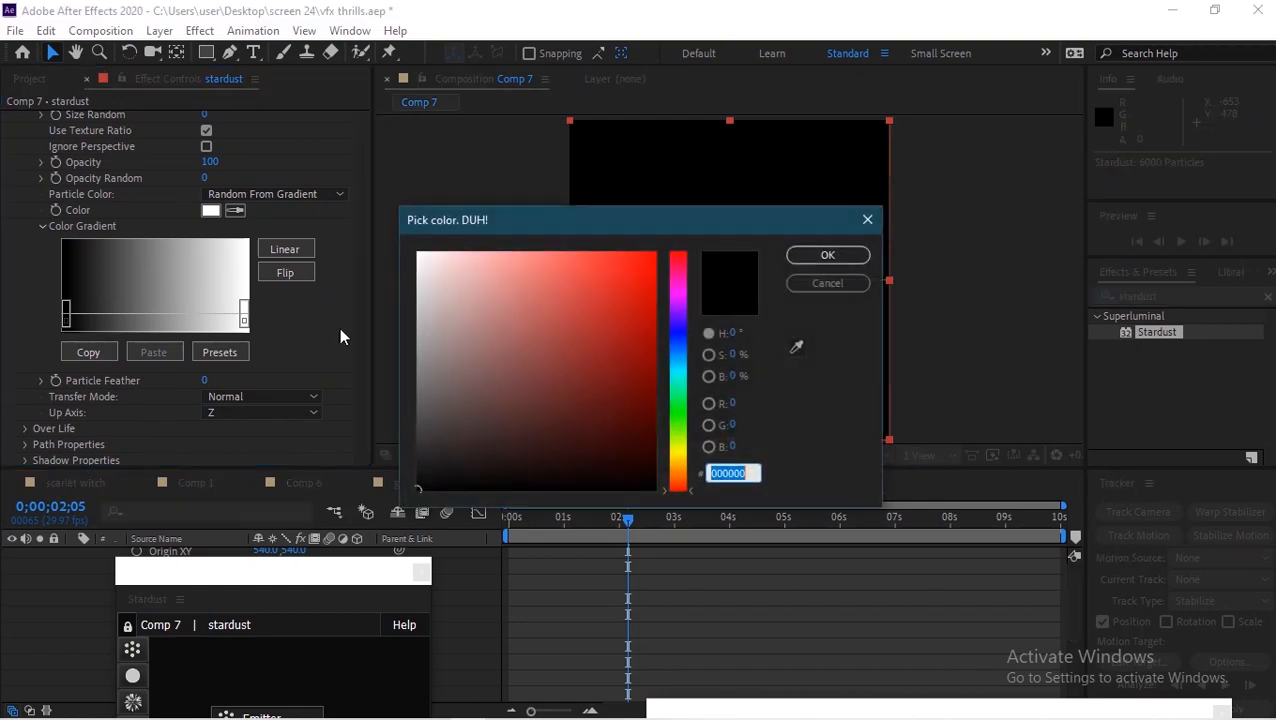
left_click(627, 252)
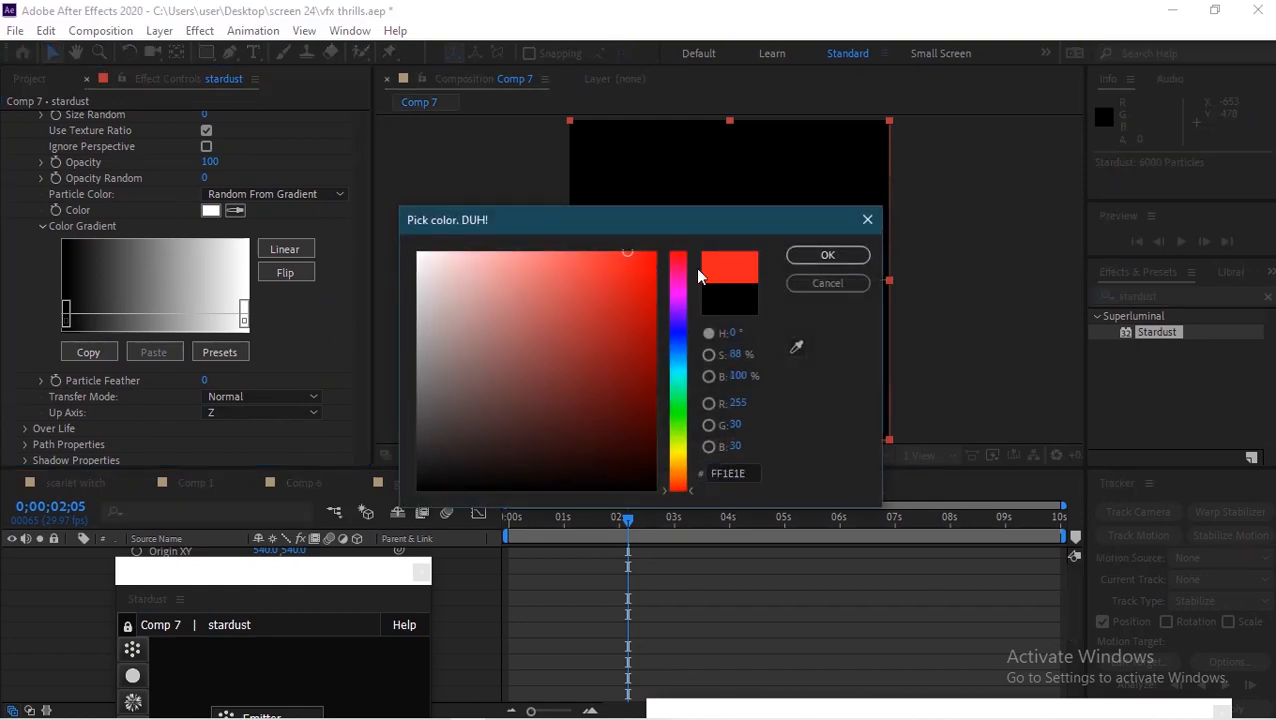
left_click(828, 255)
double_click(244, 322)
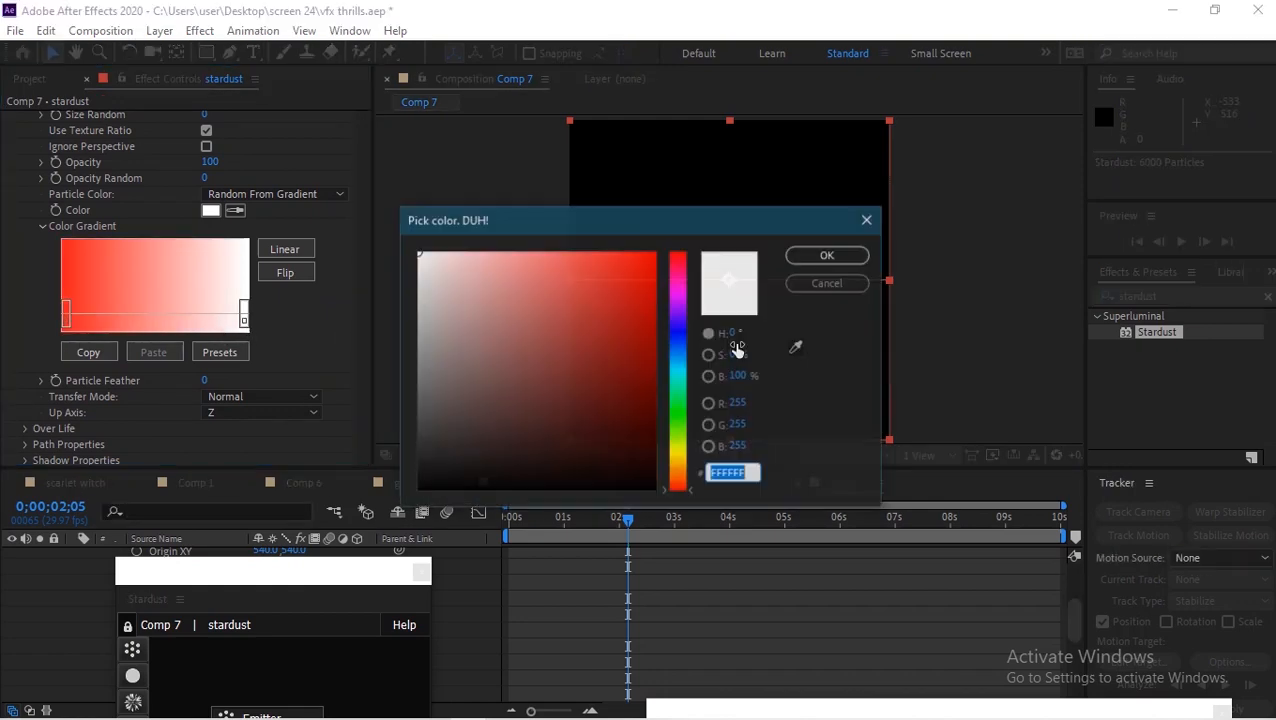
left_click(651, 365)
left_click(840, 262)
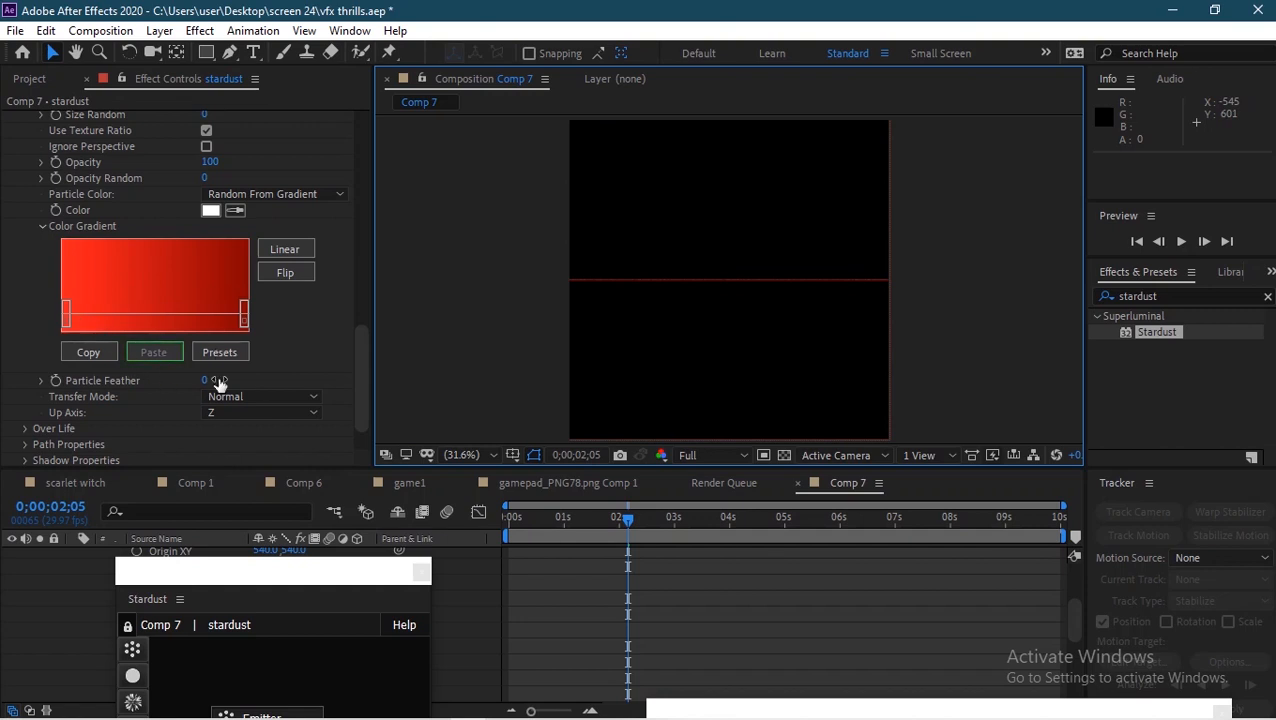
Step: Add a Force node to the Stardust graph beneath the Particle node
left_click_drag(363, 368, 365, 396)
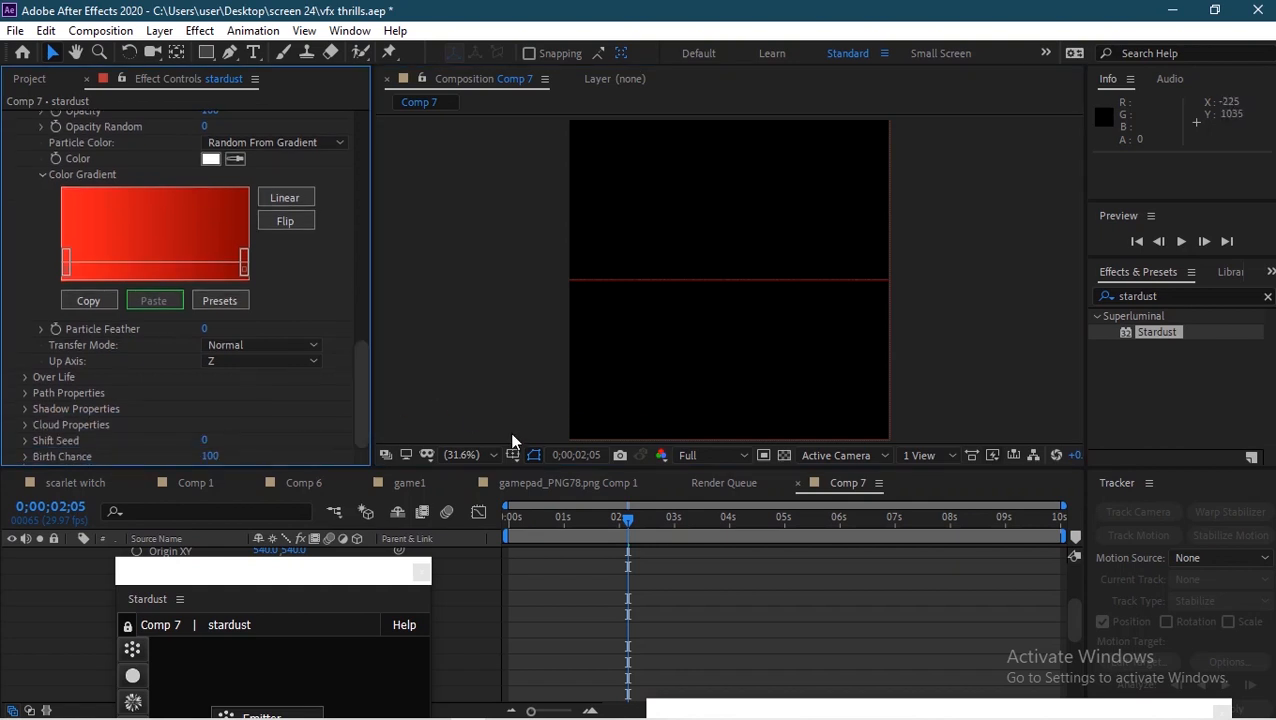
left_click_drag(330, 515, 474, 112)
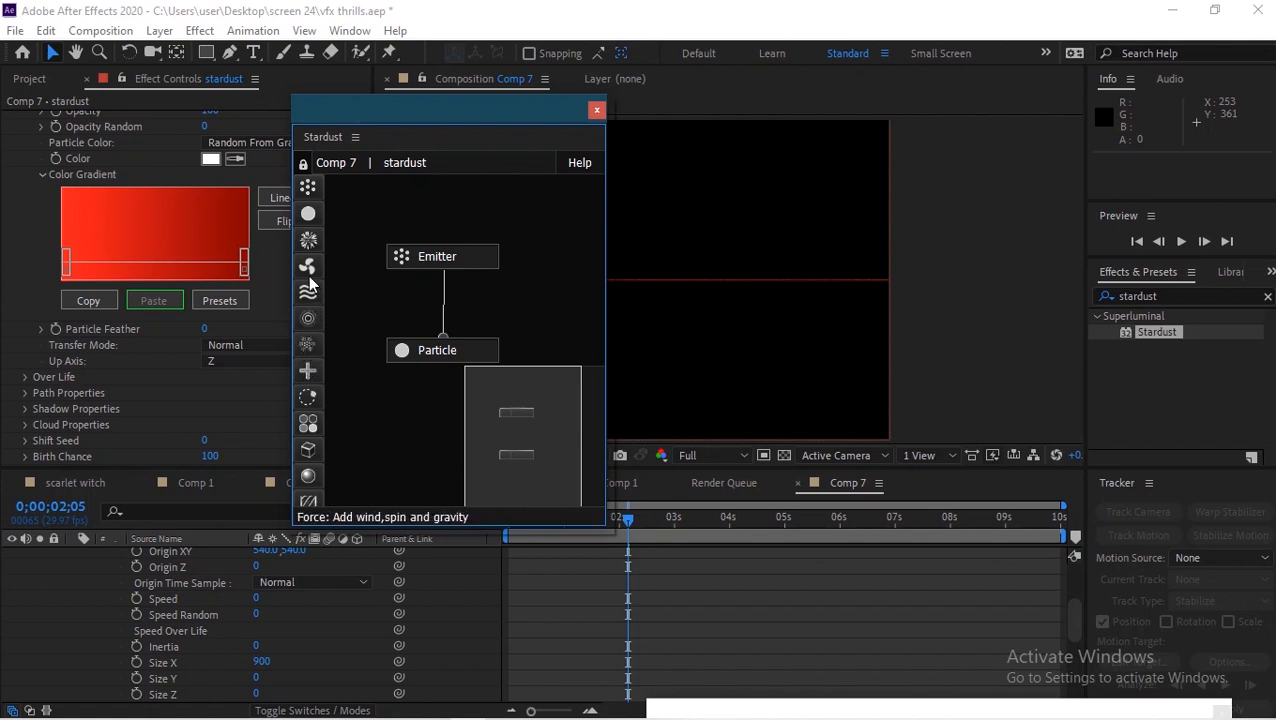
left_click_drag(308, 273, 443, 363)
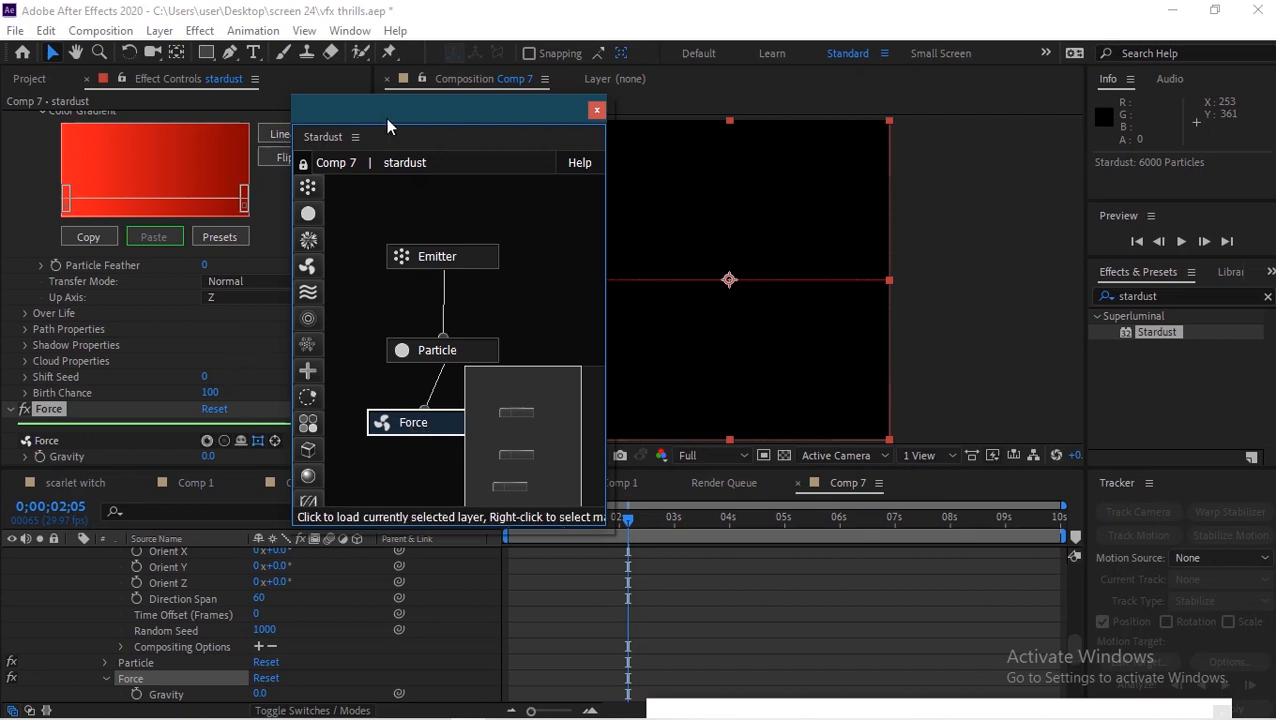
Step: Set the Force node's Wind Y to -220
left_click_drag(386, 118, 496, 139)
left_click_drag(368, 356, 361, 426)
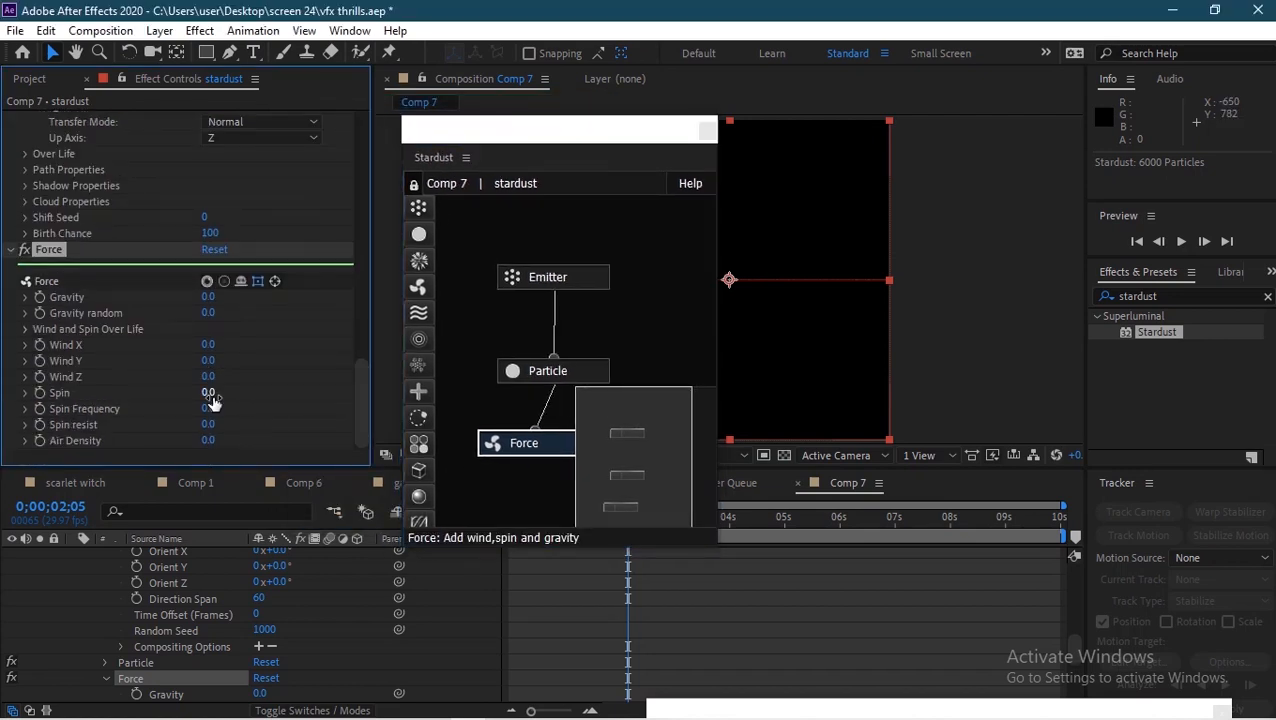
left_click_drag(211, 363, 190, 364)
left_click_drag(513, 134, 543, 496)
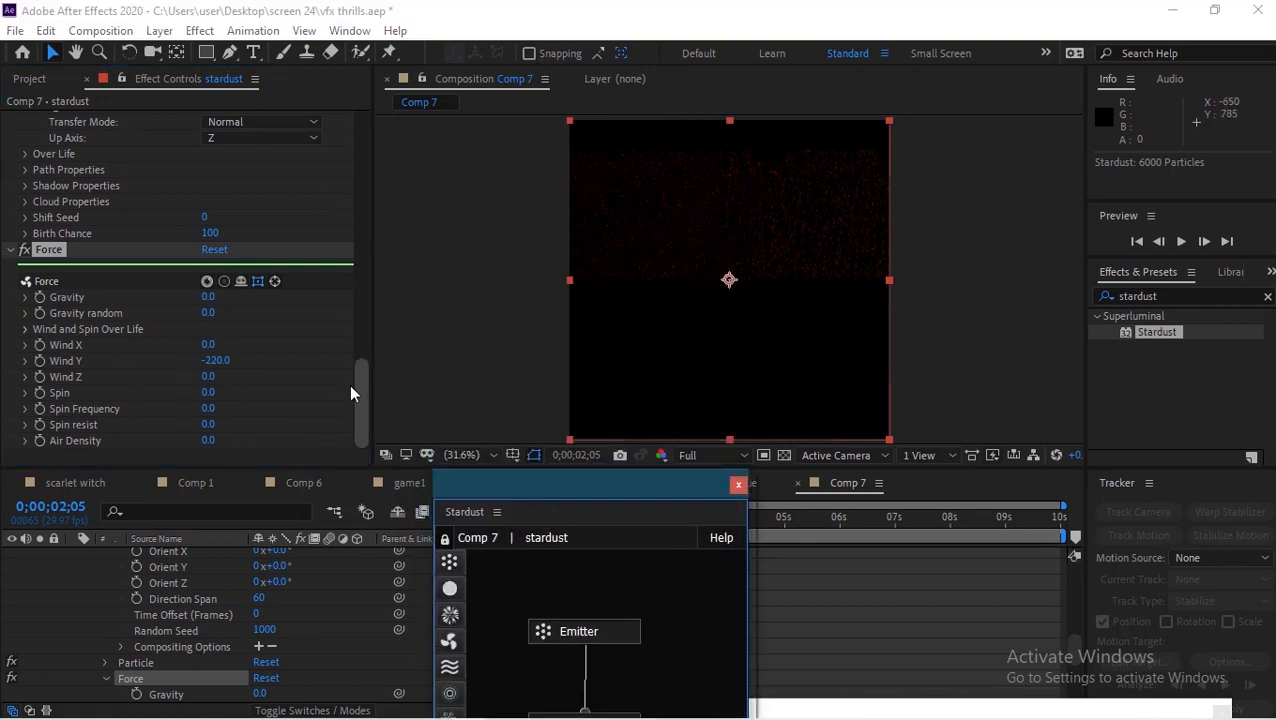
Step: Change Particle Color to Solid Color
left_click_drag(356, 392, 366, 315)
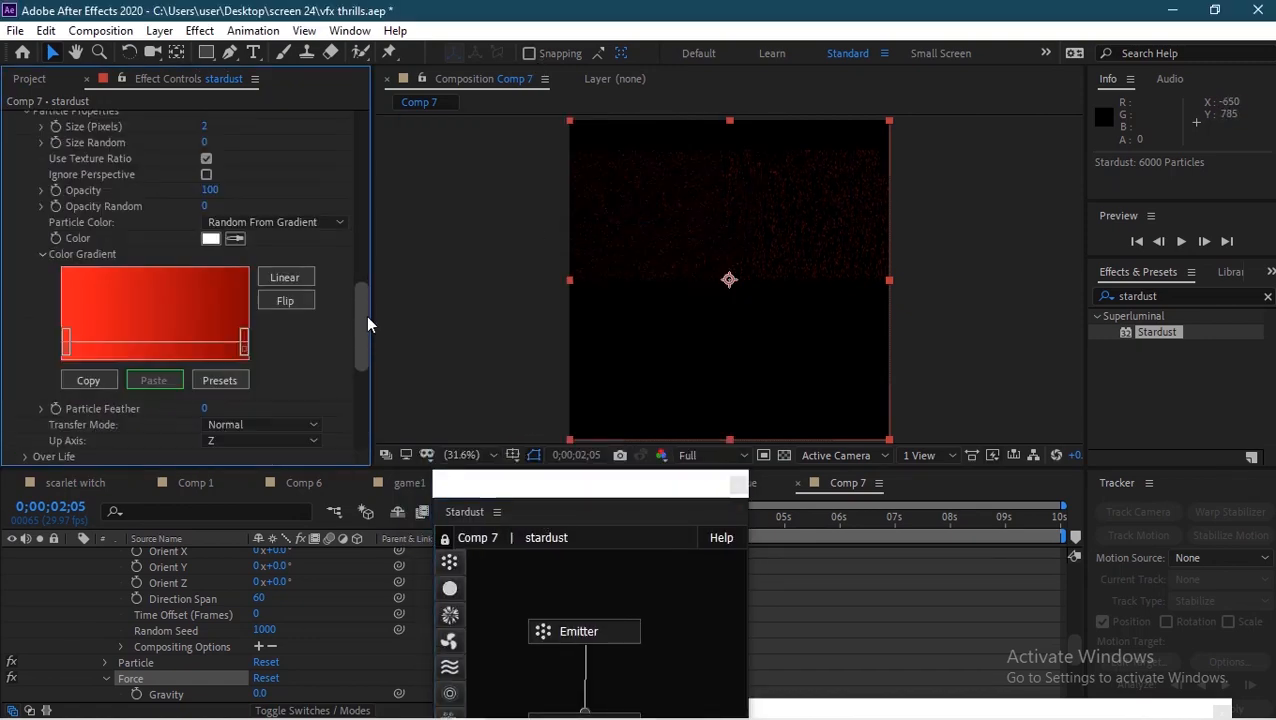
left_click(272, 222)
left_click(278, 252)
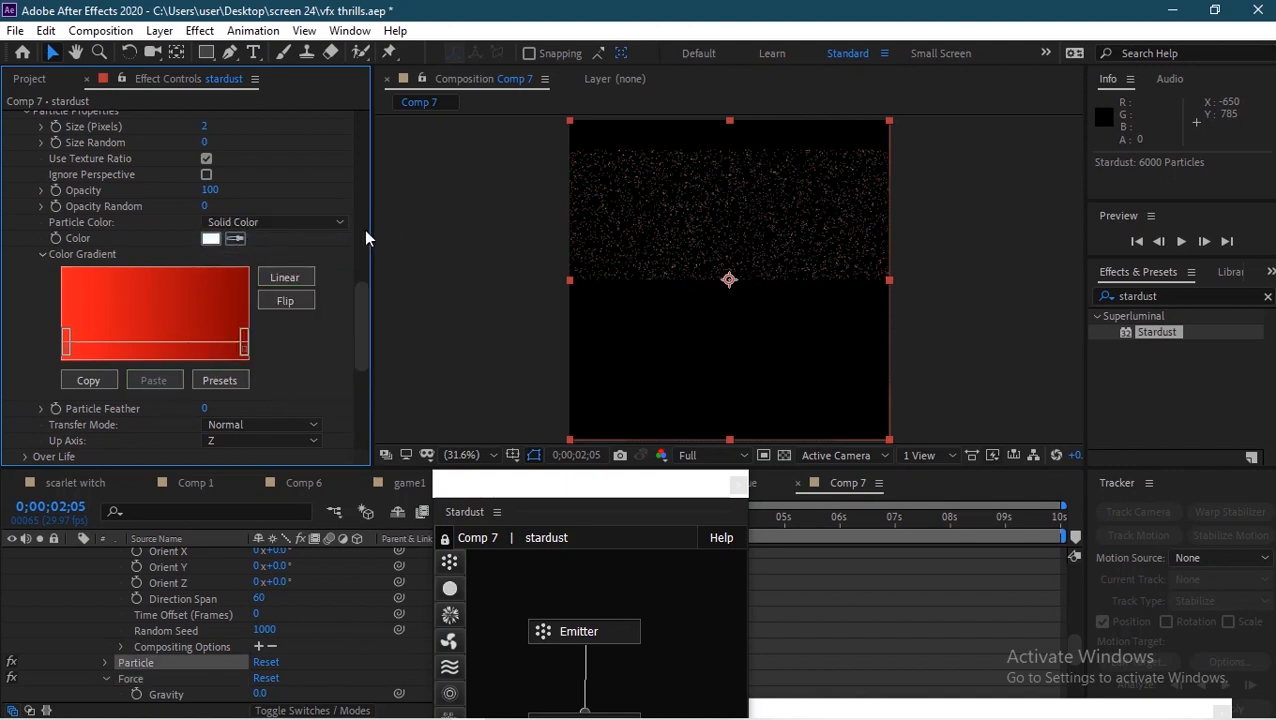
Step: Add a Turbulence node to the Stardust graph beneath the Force node
left_click_drag(366, 302, 368, 352)
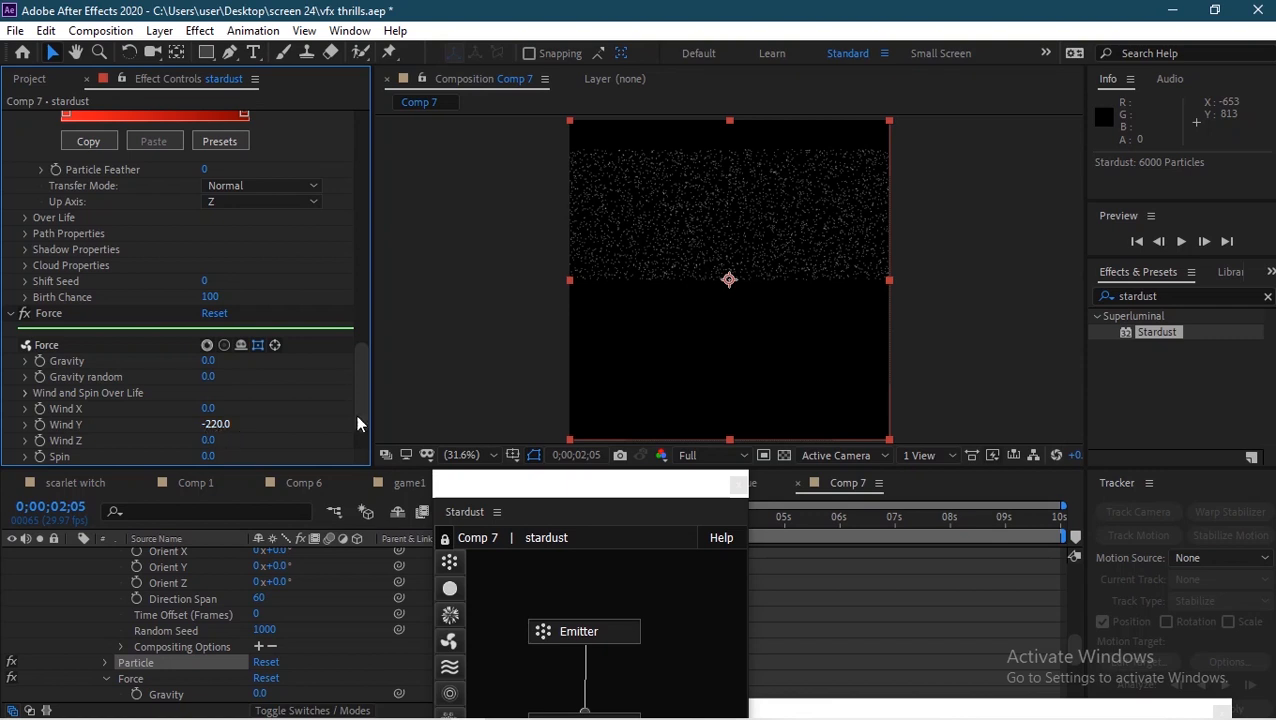
left_click_drag(573, 511, 1040, 138)
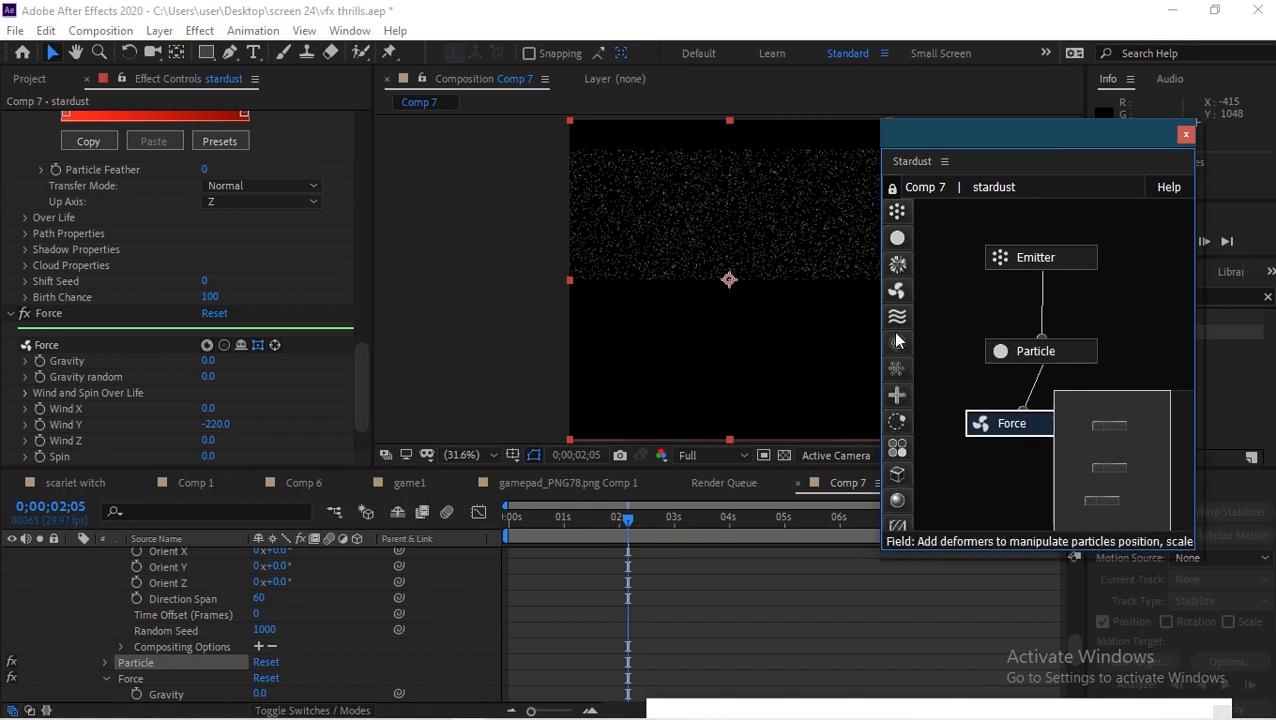
left_click_drag(896, 320, 1017, 421)
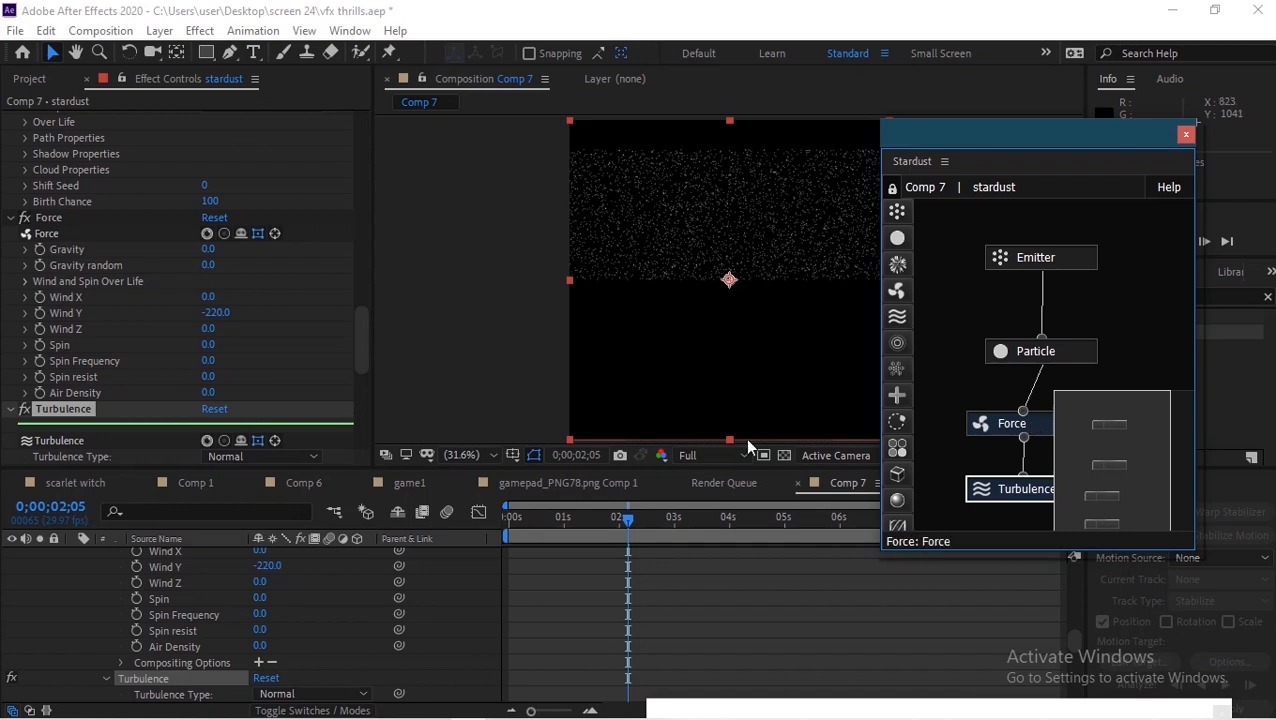
Step: Set the Turbulence Position offset to 300
left_click_drag(361, 347, 362, 385)
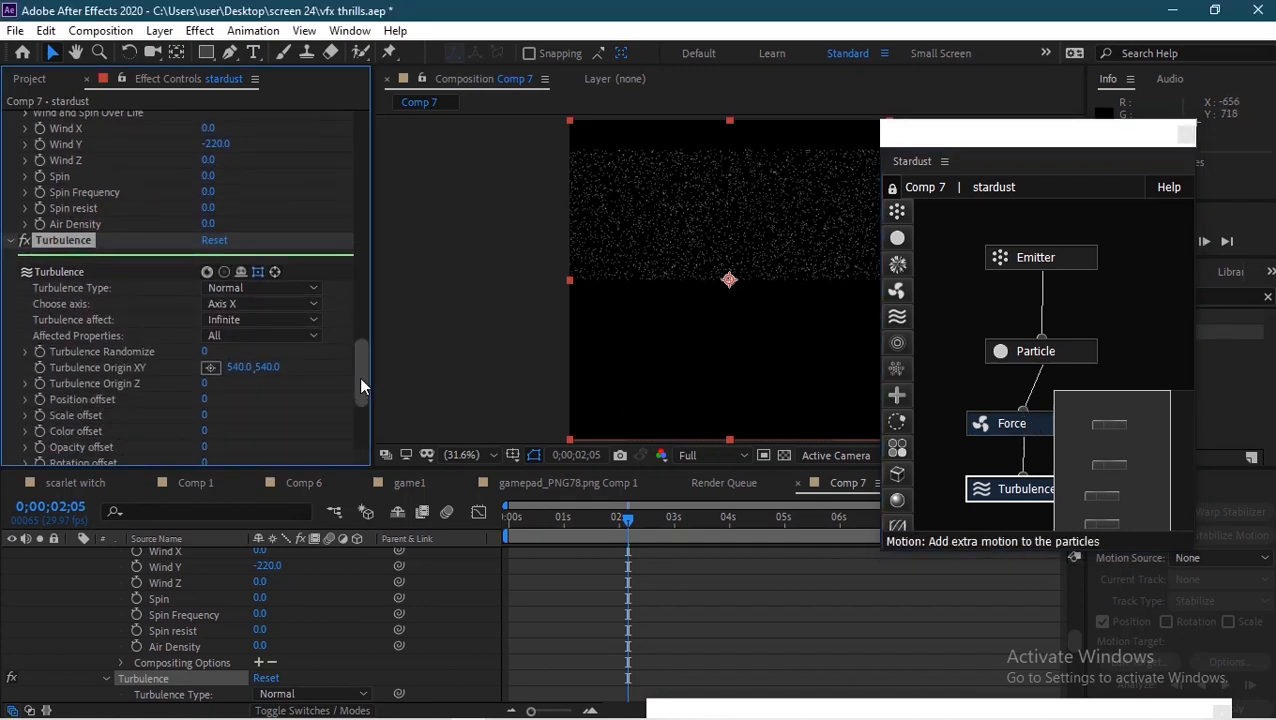
left_click(205, 395)
type("300")
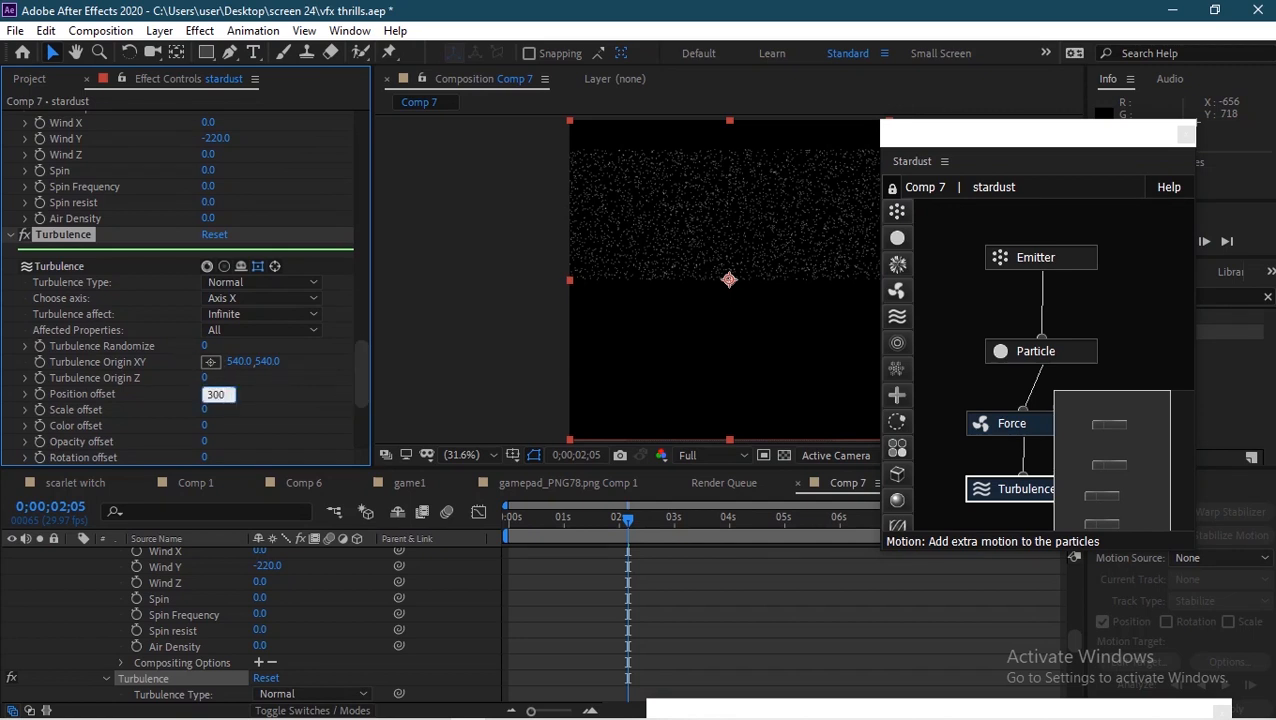
left_click(269, 397)
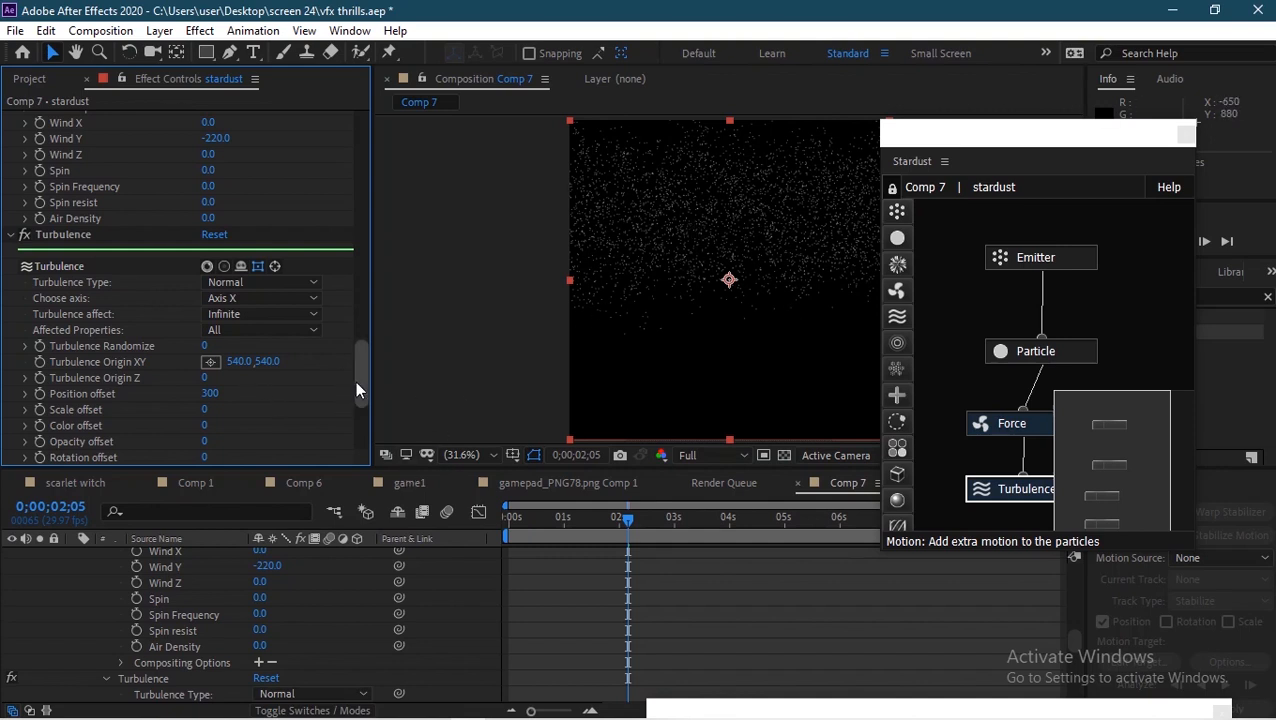
Step: Set the Turbulence Noise Scale to 230
left_click_drag(356, 382, 358, 410)
left_click(213, 388)
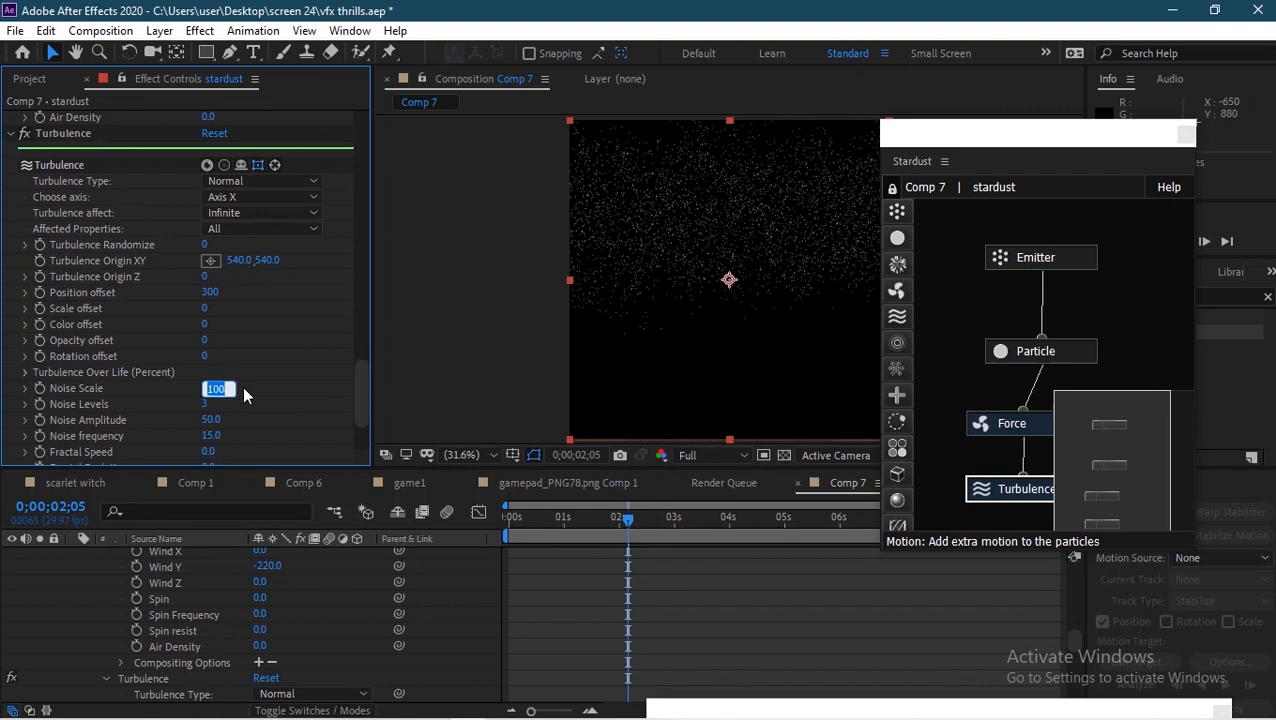
type("230")
key("Return")
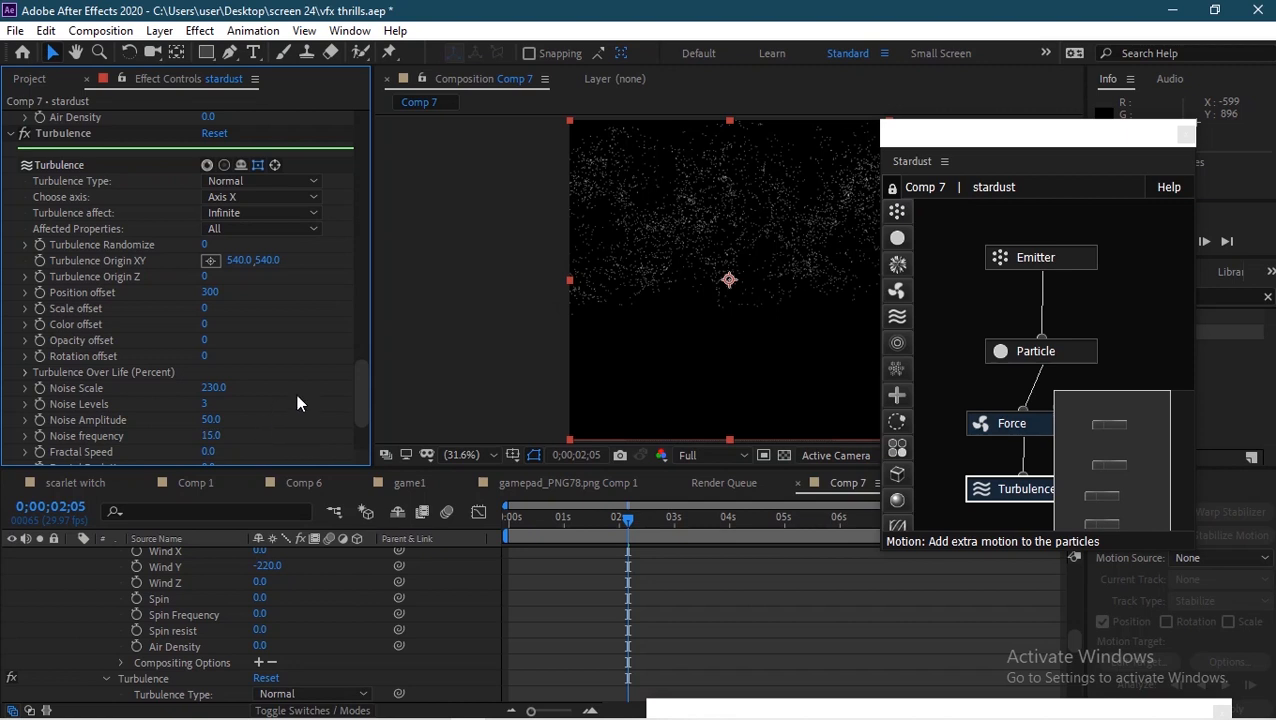
Step: Add the expression time*10 to the Turbulence Fractal Offset Y
left_click_drag(357, 390, 362, 412)
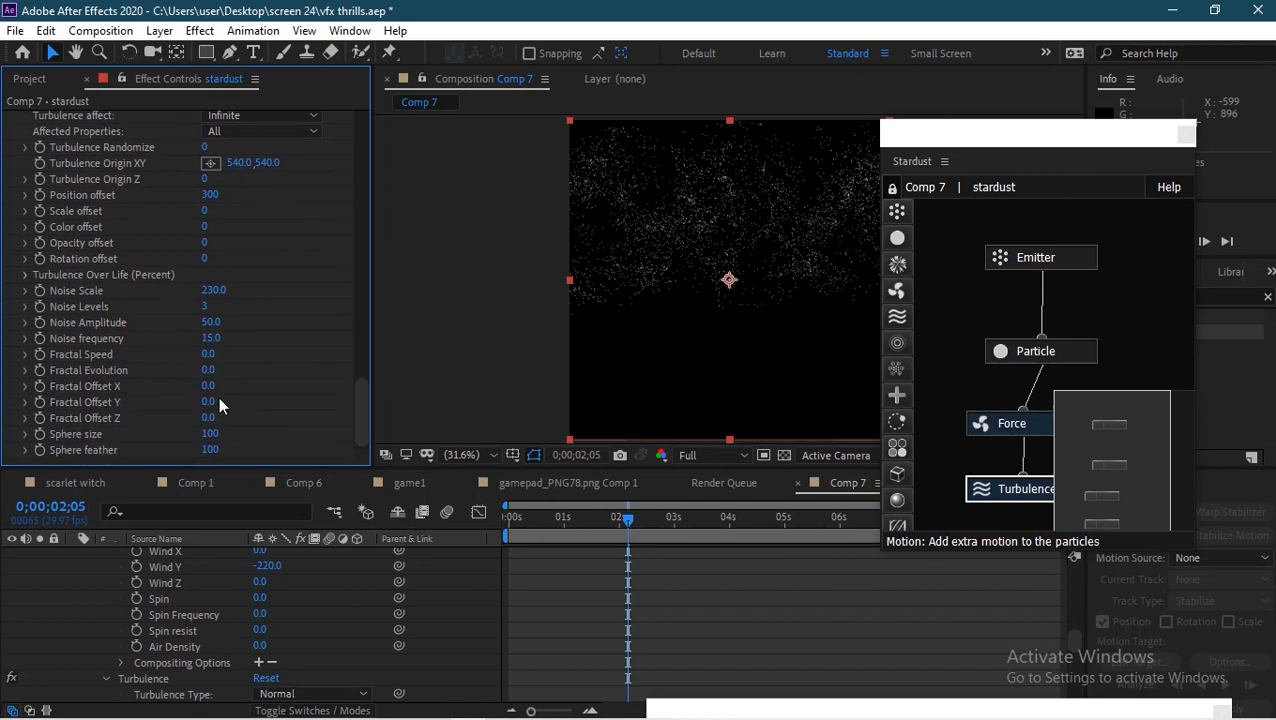
left_click(40, 402, "alt")
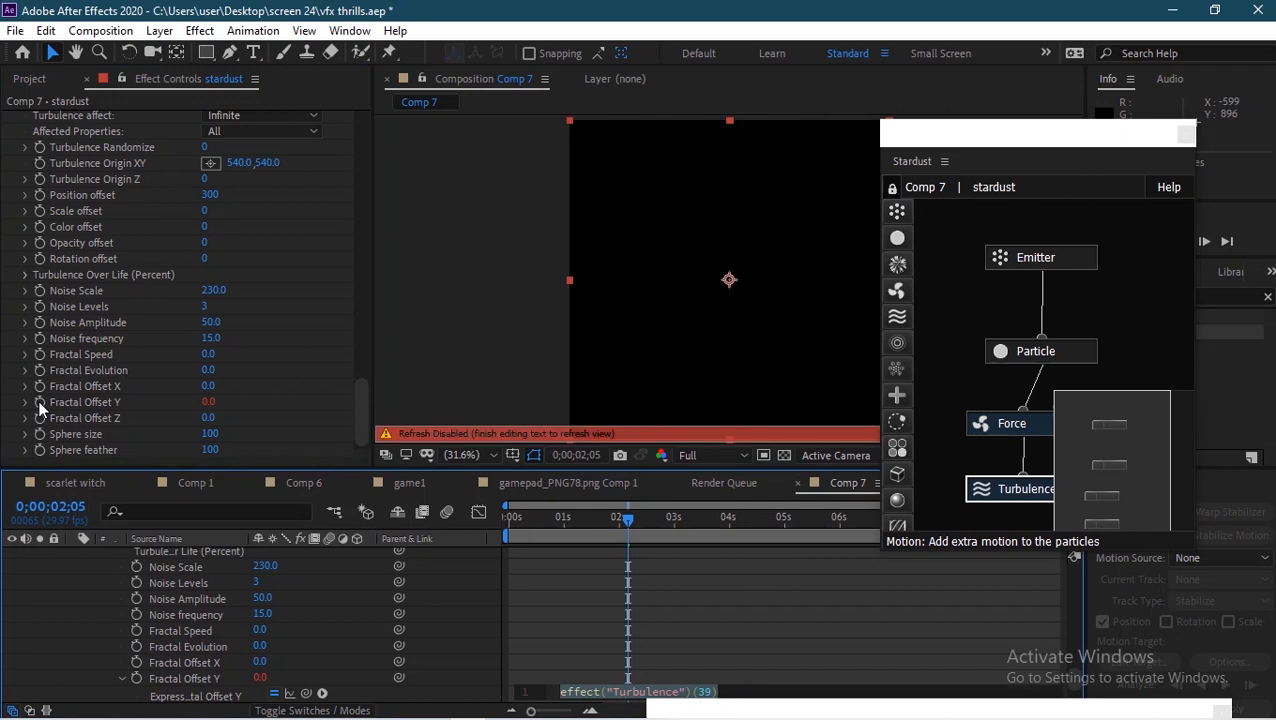
type("ti")
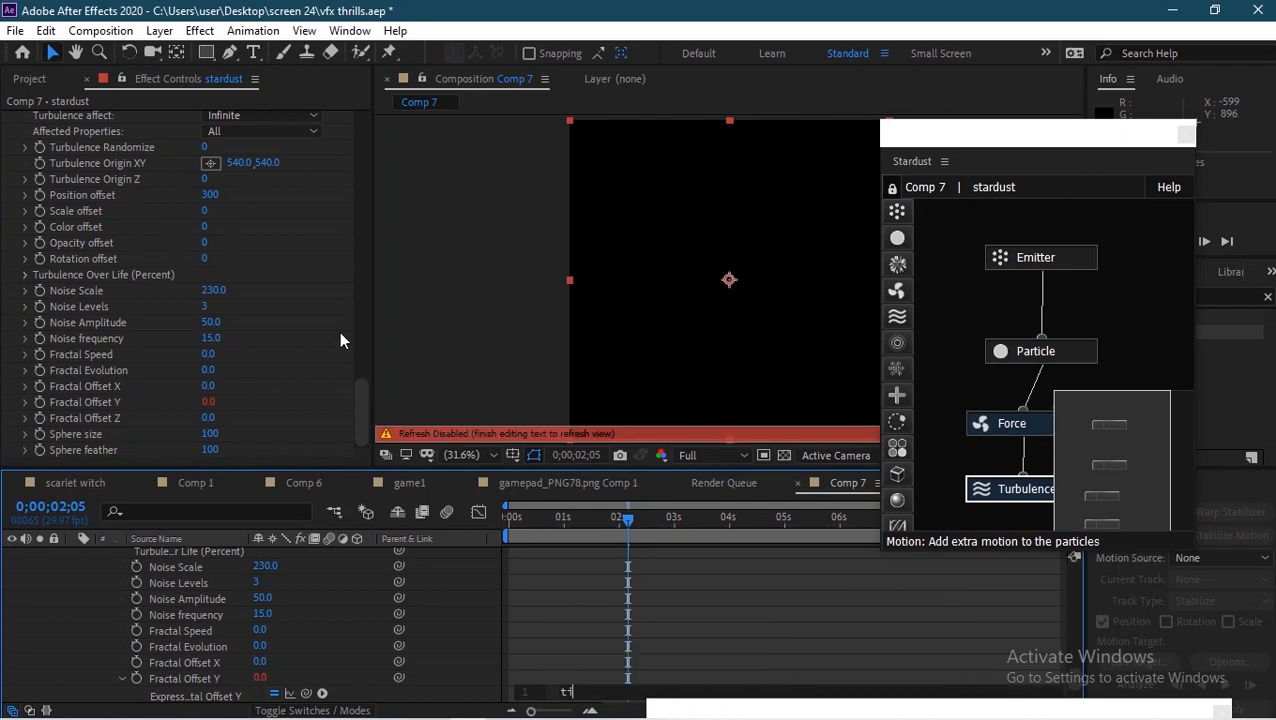
type("me")
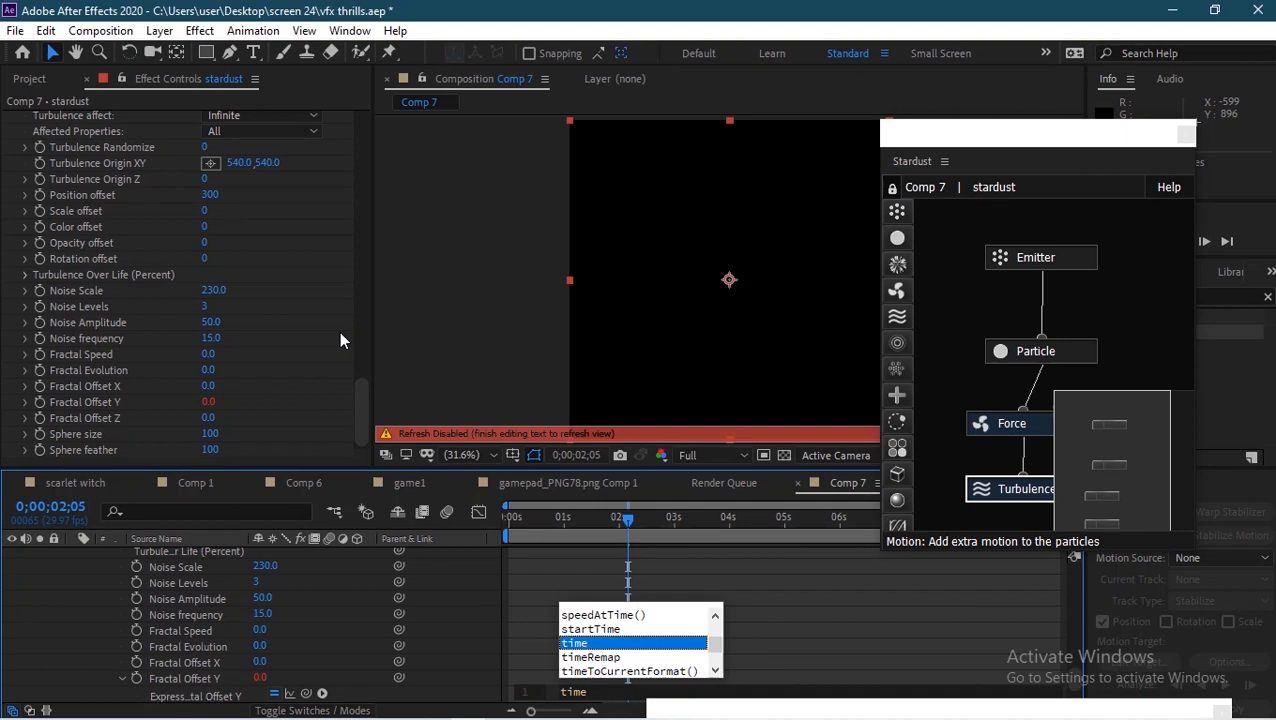
type("*10")
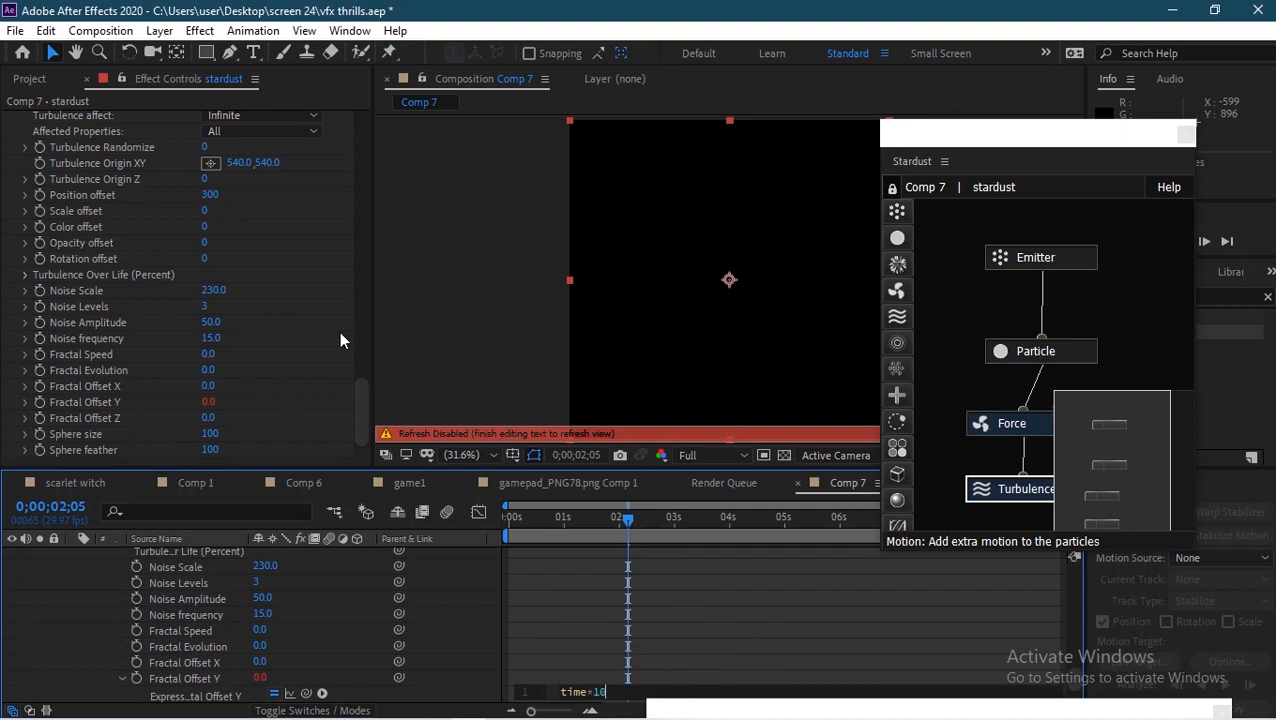
left_click(473, 579)
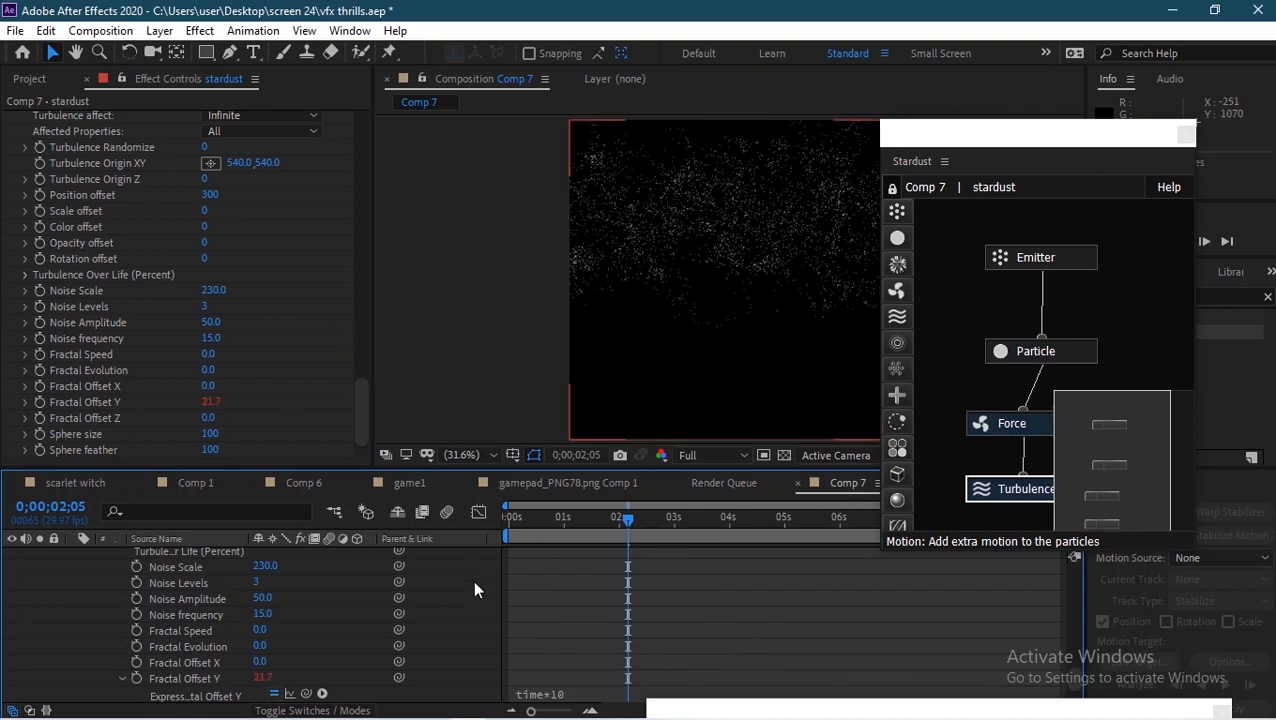
Step: Add a Field node to the Stardust graph beneath the Turbulence node
left_click_drag(624, 516, 779, 515)
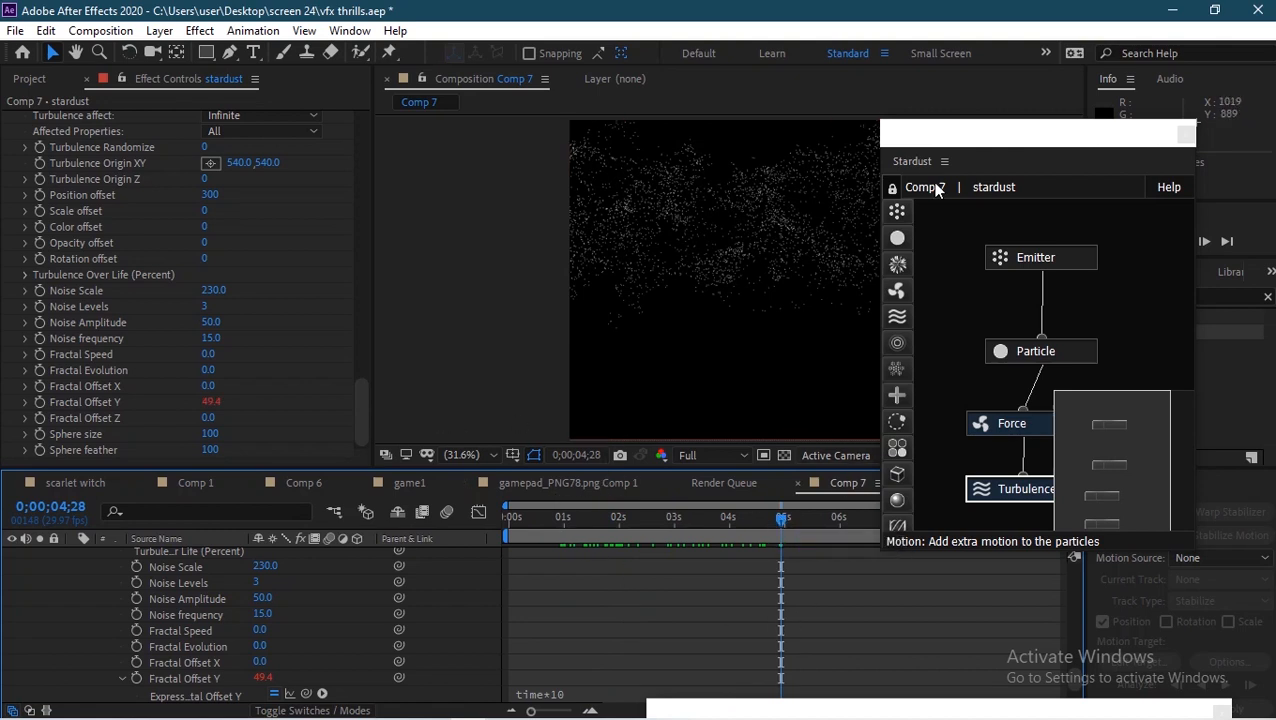
left_click(979, 139)
left_click_drag(979, 140, 775, 150)
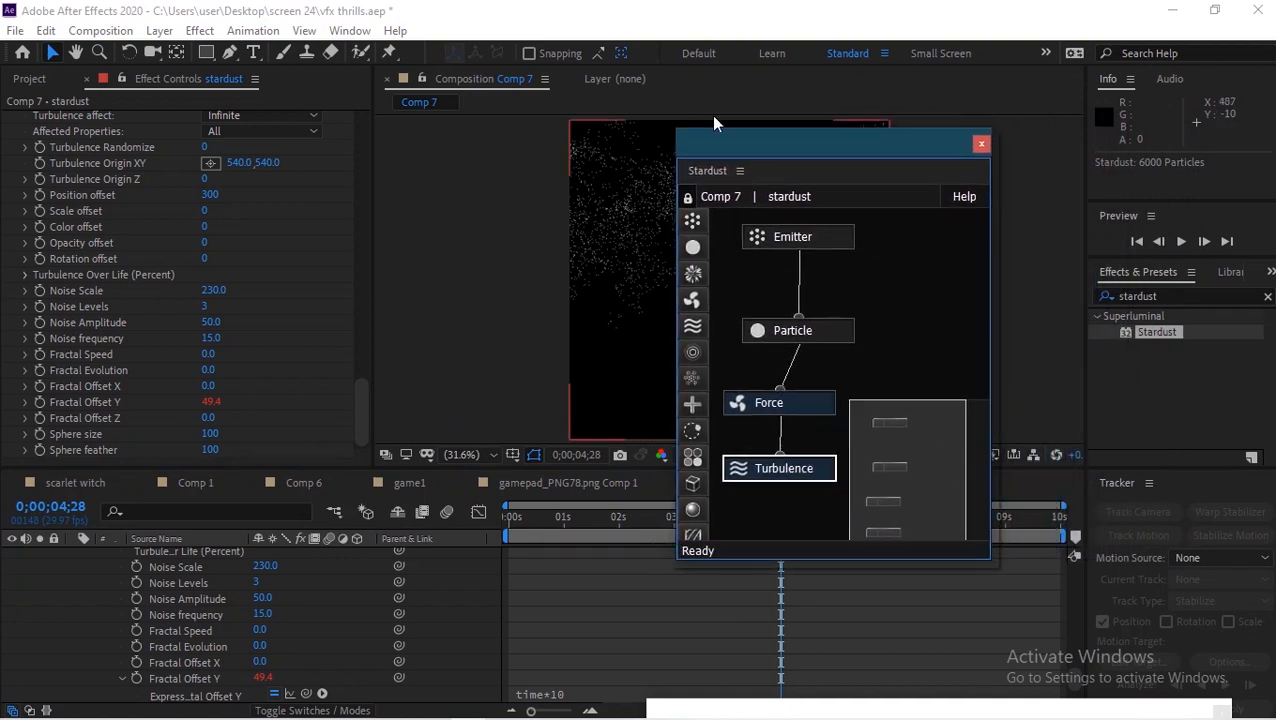
mouse_move(675, 8)
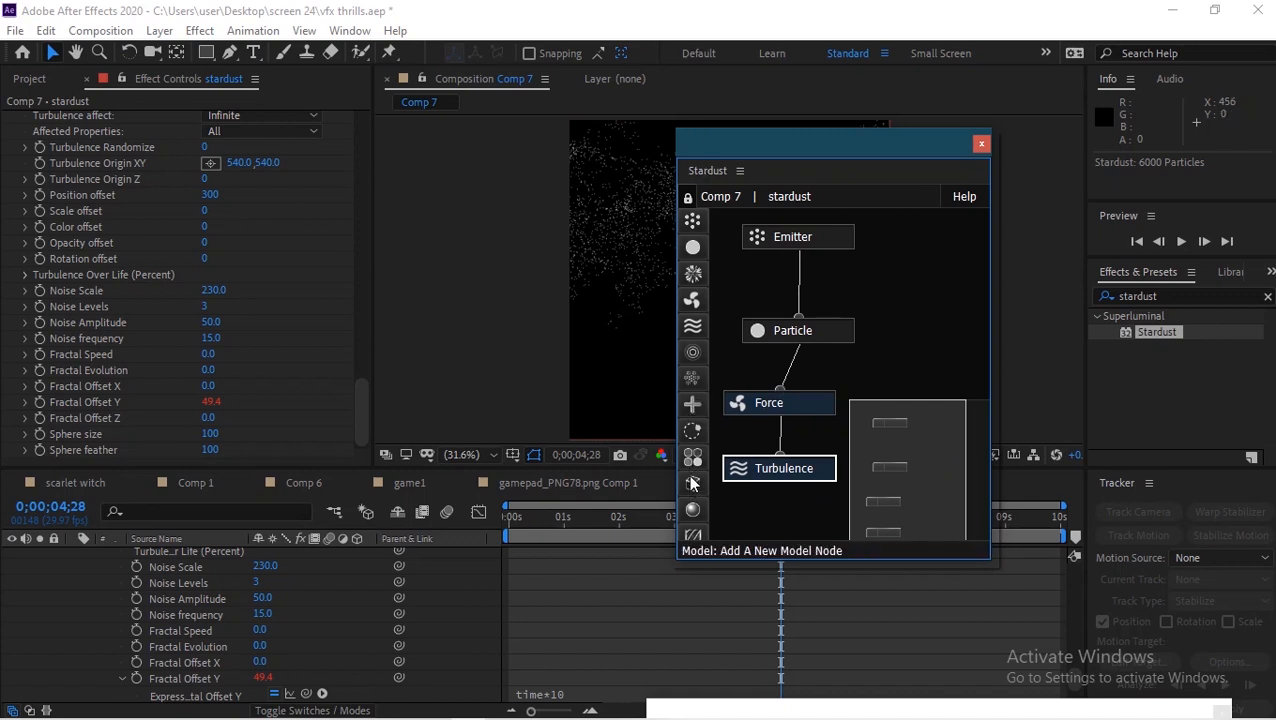
left_click_drag(690, 370, 808, 527)
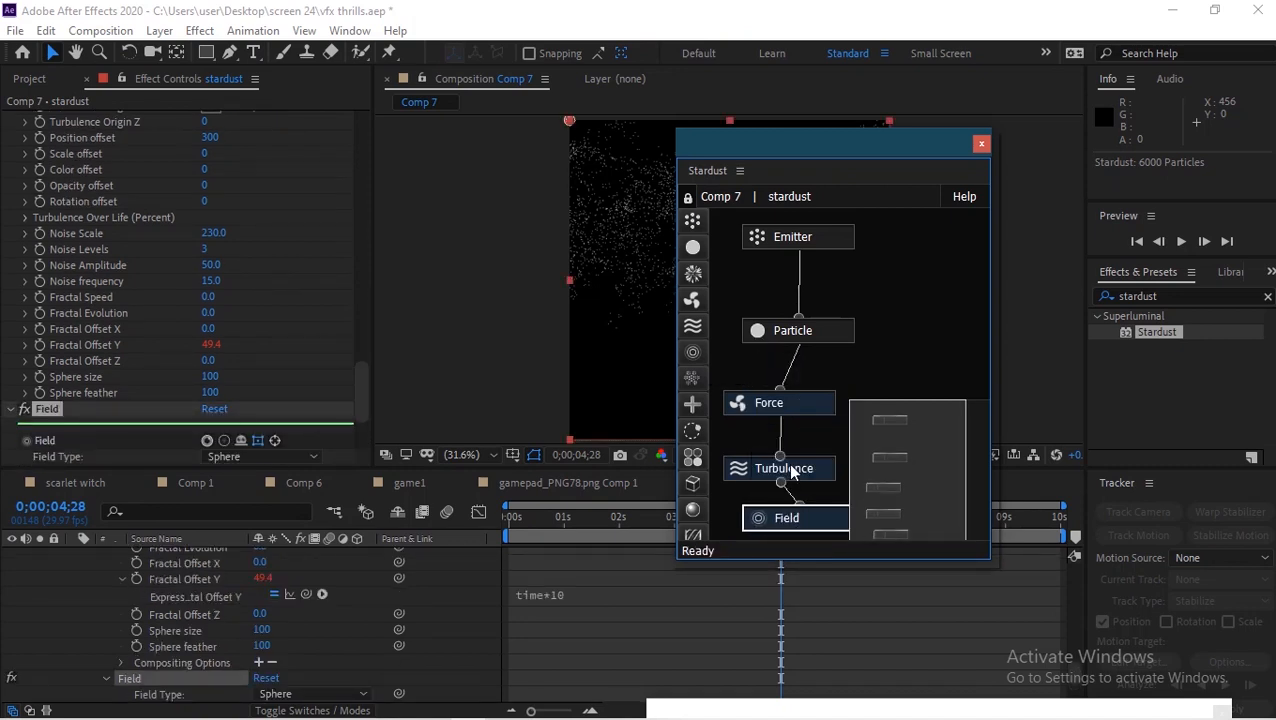
Step: Set the Field Type to Bend
left_click_drag(356, 390, 356, 408)
scroll(362, 413, "down", 2)
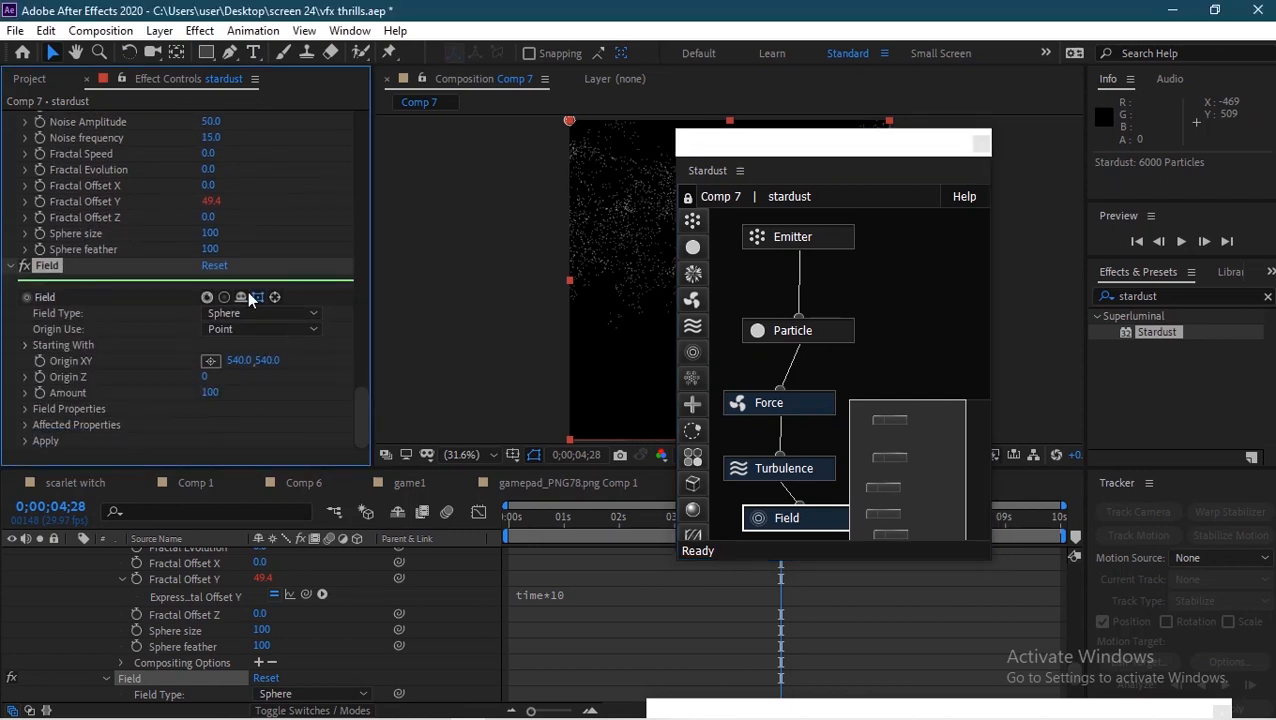
left_click(240, 313)
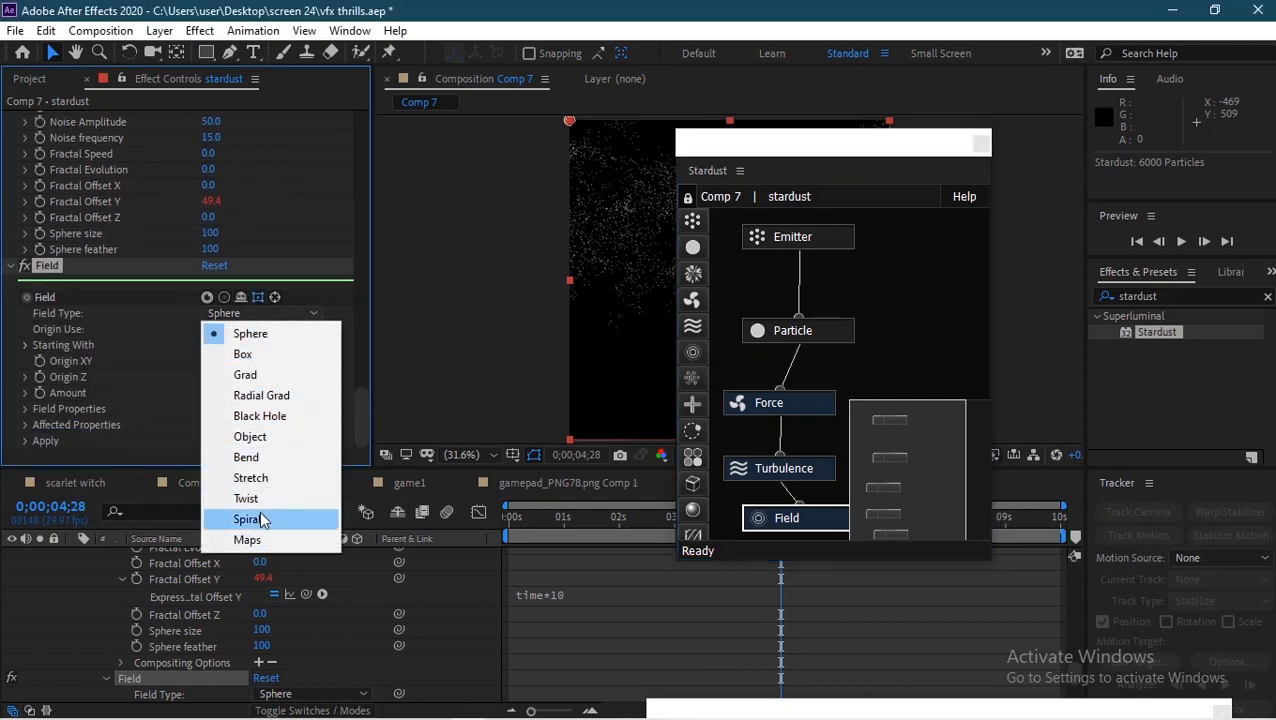
left_click(261, 457)
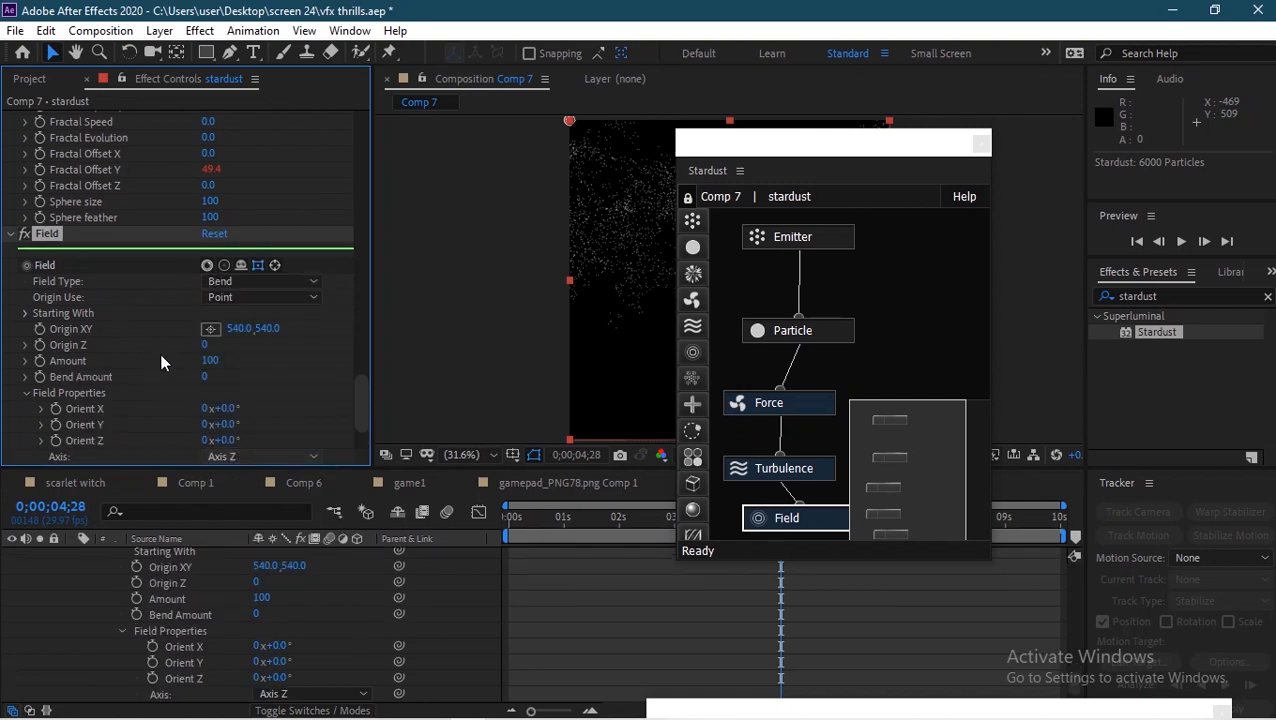
Step: Set the Bend Amount to 52
left_click(206, 377)
type("52")
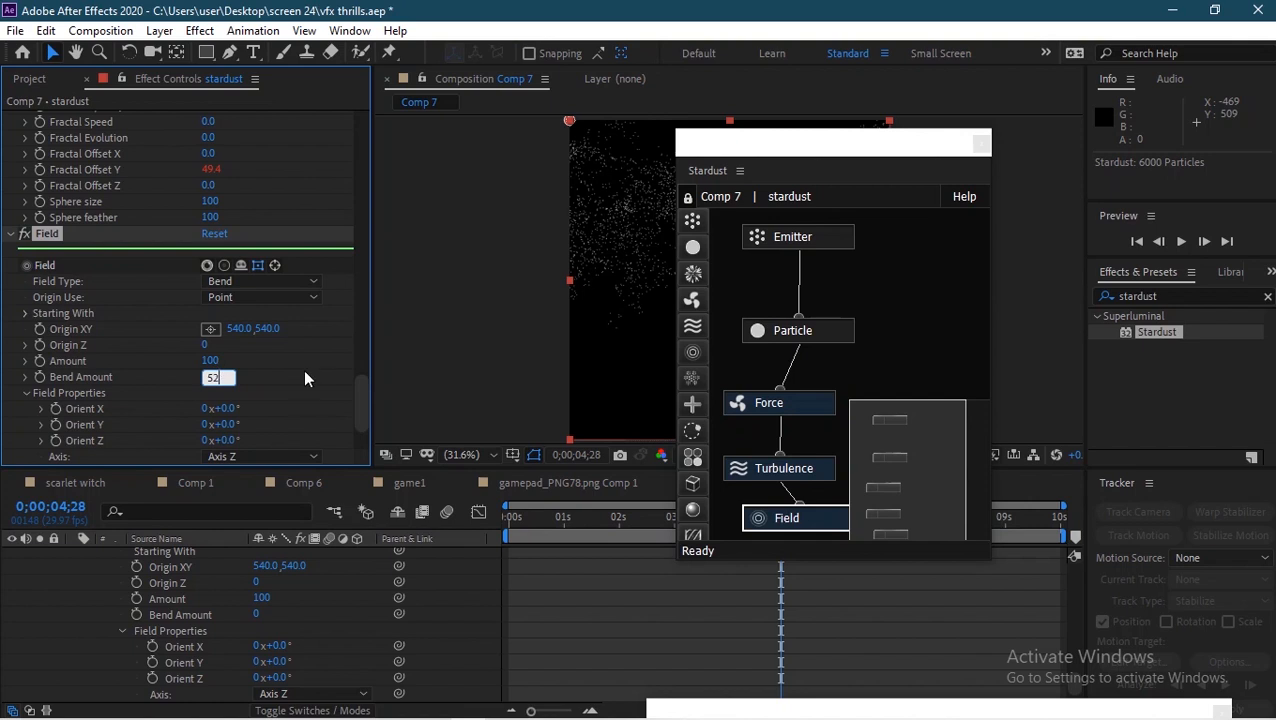
key("Return")
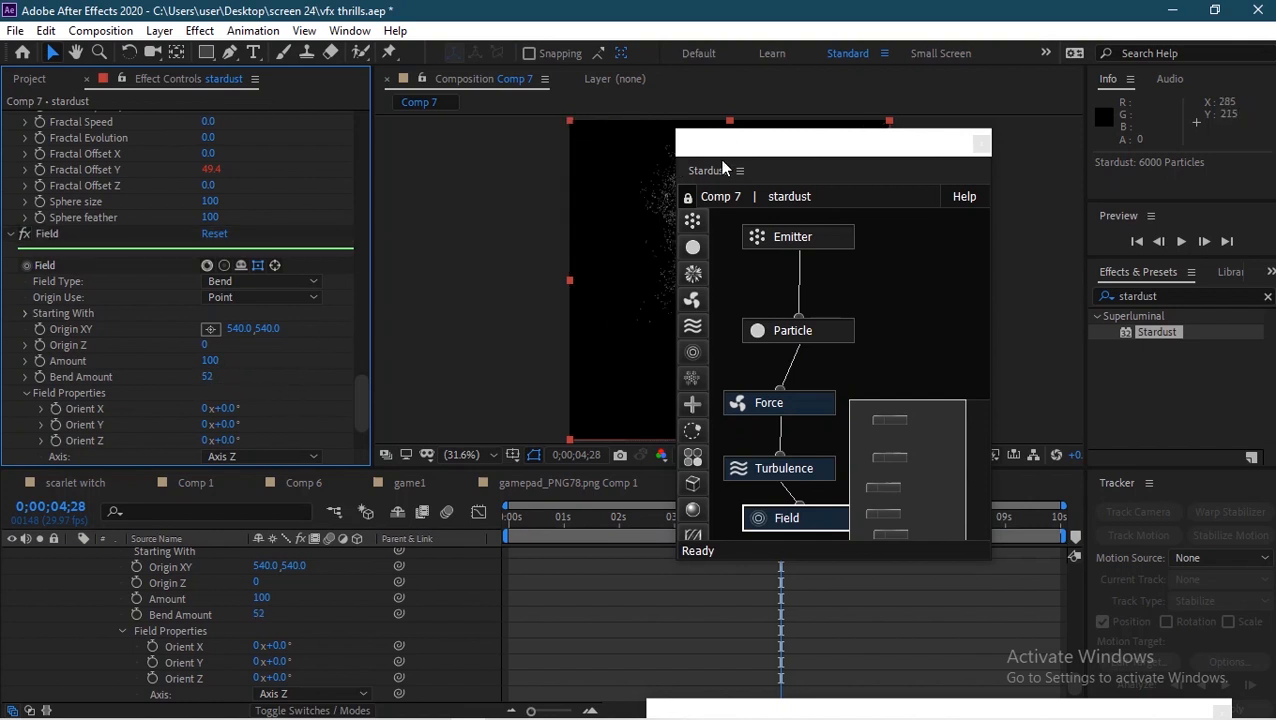
Step: Set the Bend Amount to 4
left_click_drag(729, 150, 992, 120)
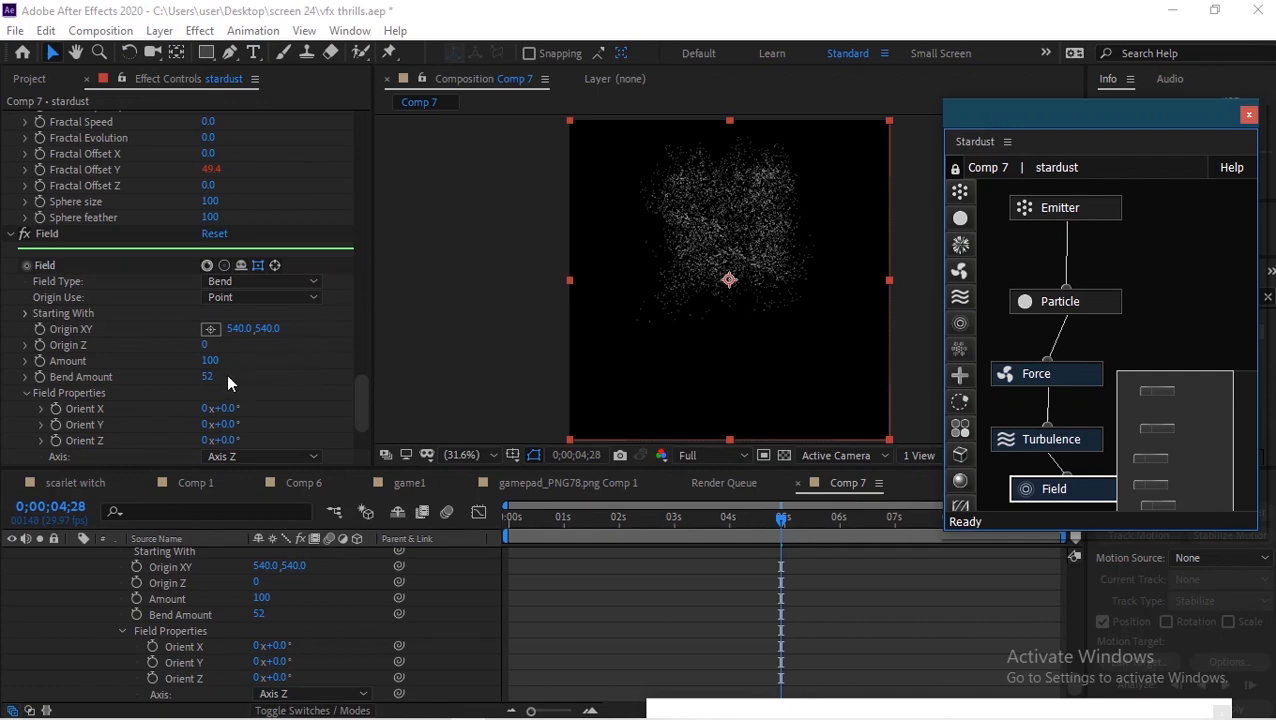
left_click_drag(210, 385, 151, 369)
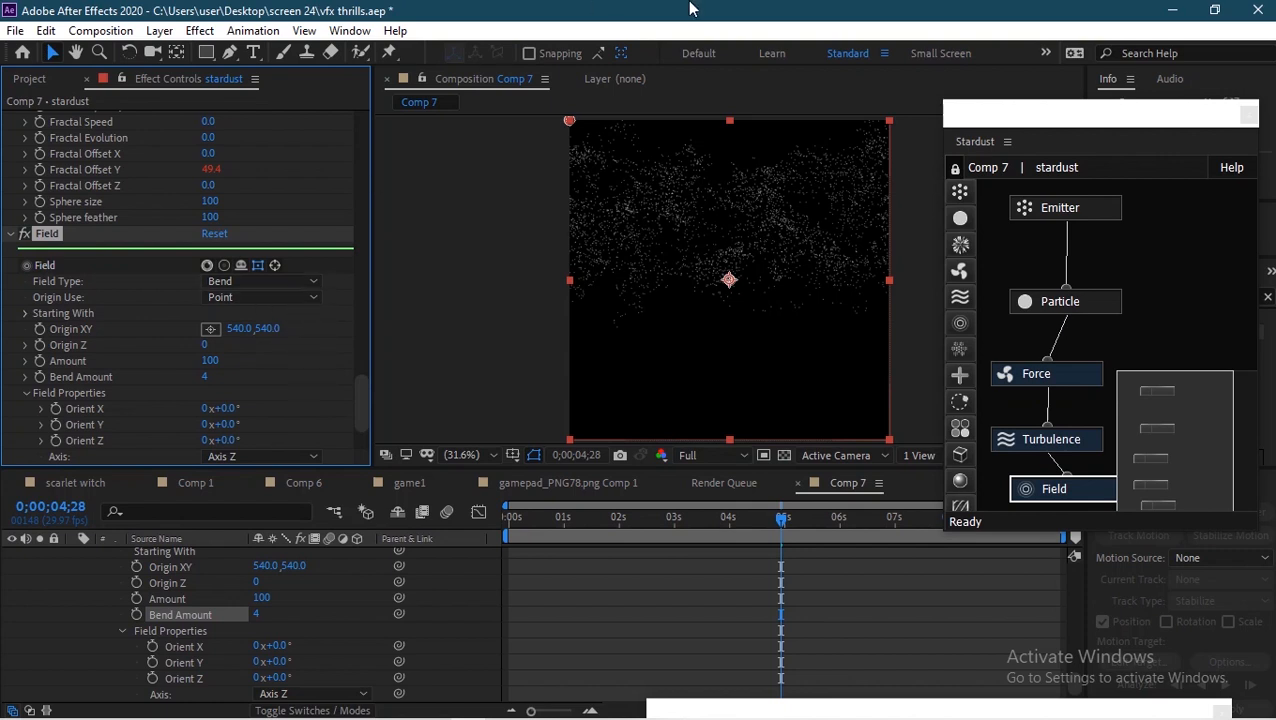
Step: Set the Bend field's Origin XY to 540, 333 and its Axis to Axis Y
mouse_move(723, 3)
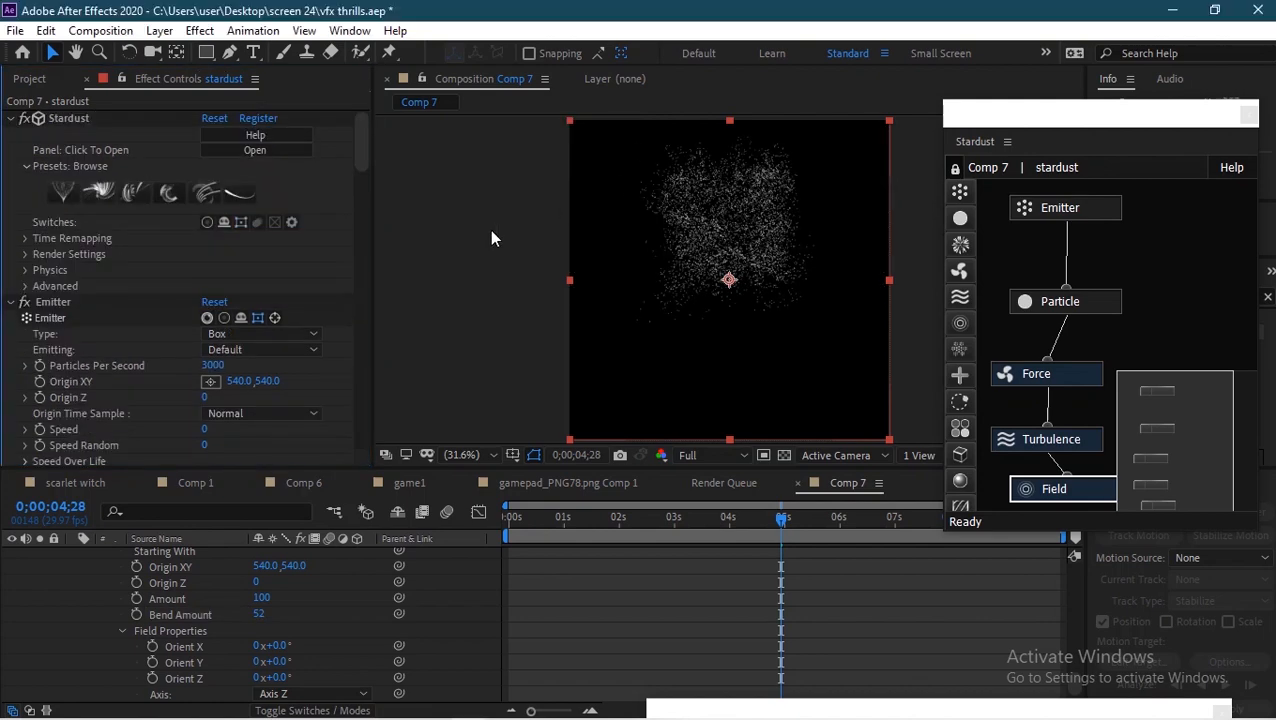
left_click_drag(361, 139, 356, 458)
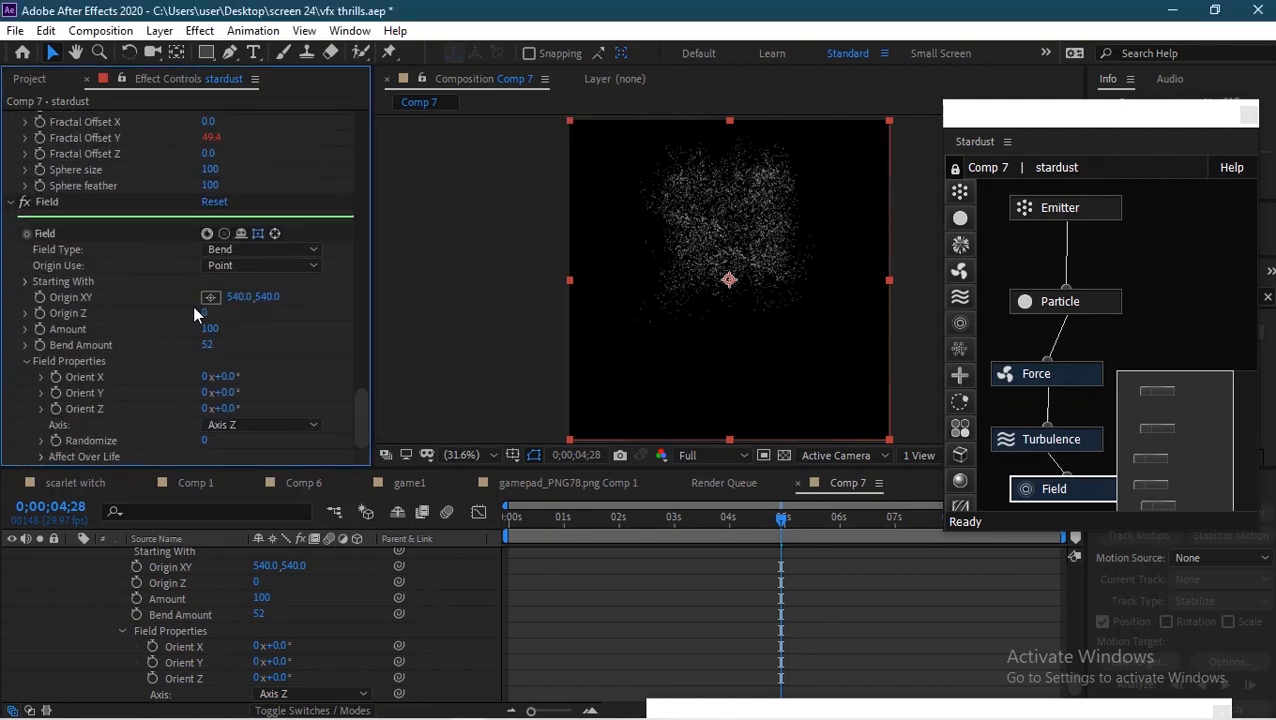
left_click(266, 298)
type("333")
key("Return")
left_click(290, 424)
left_click(259, 468)
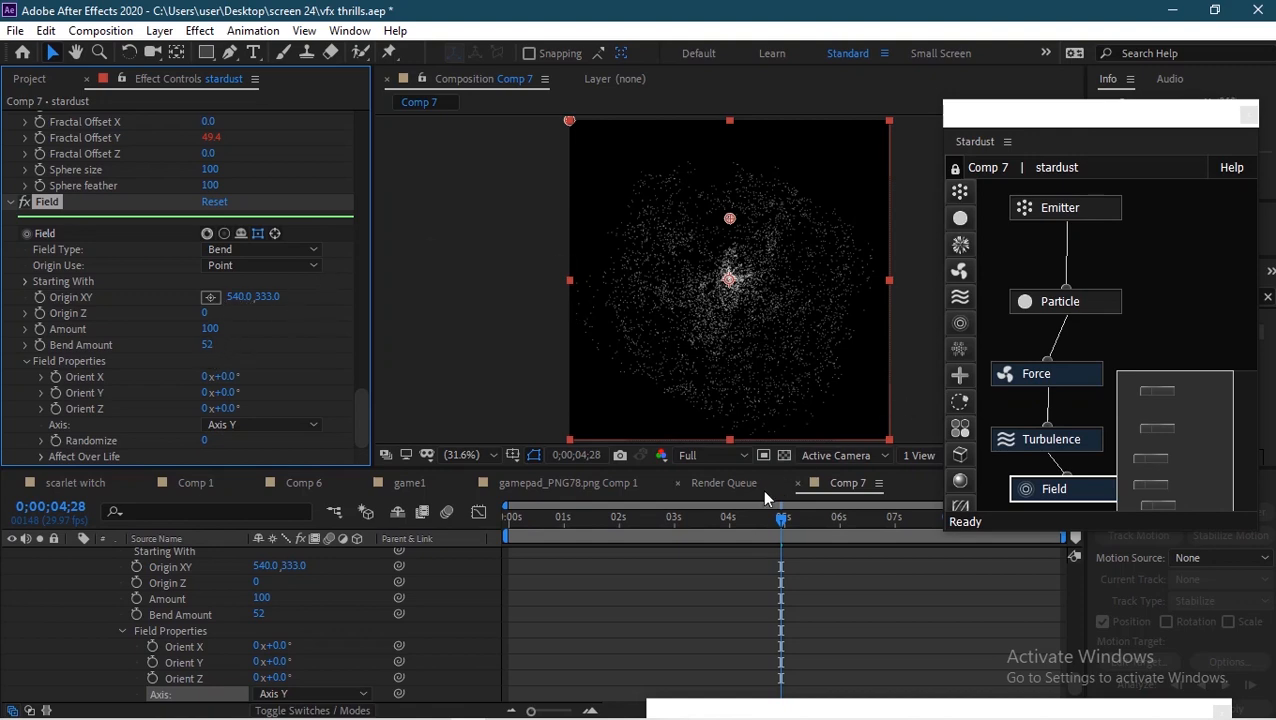
Step: Scrub and play the timeline to preview the particle motion
left_click_drag(753, 523, 800, 515)
key("space")
left_click_drag(678, 517, 746, 527)
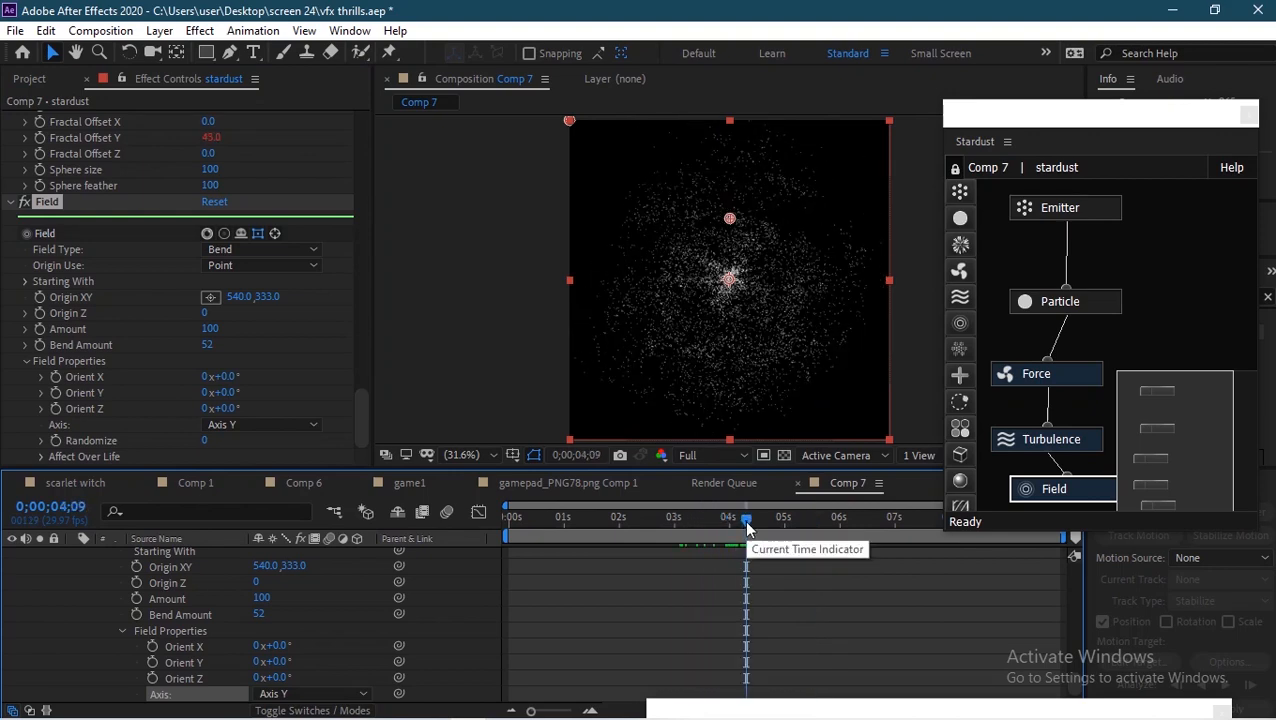
Step: Apply the Fade Out preset to the Particle node's Size Over Life curve
left_click(1093, 308)
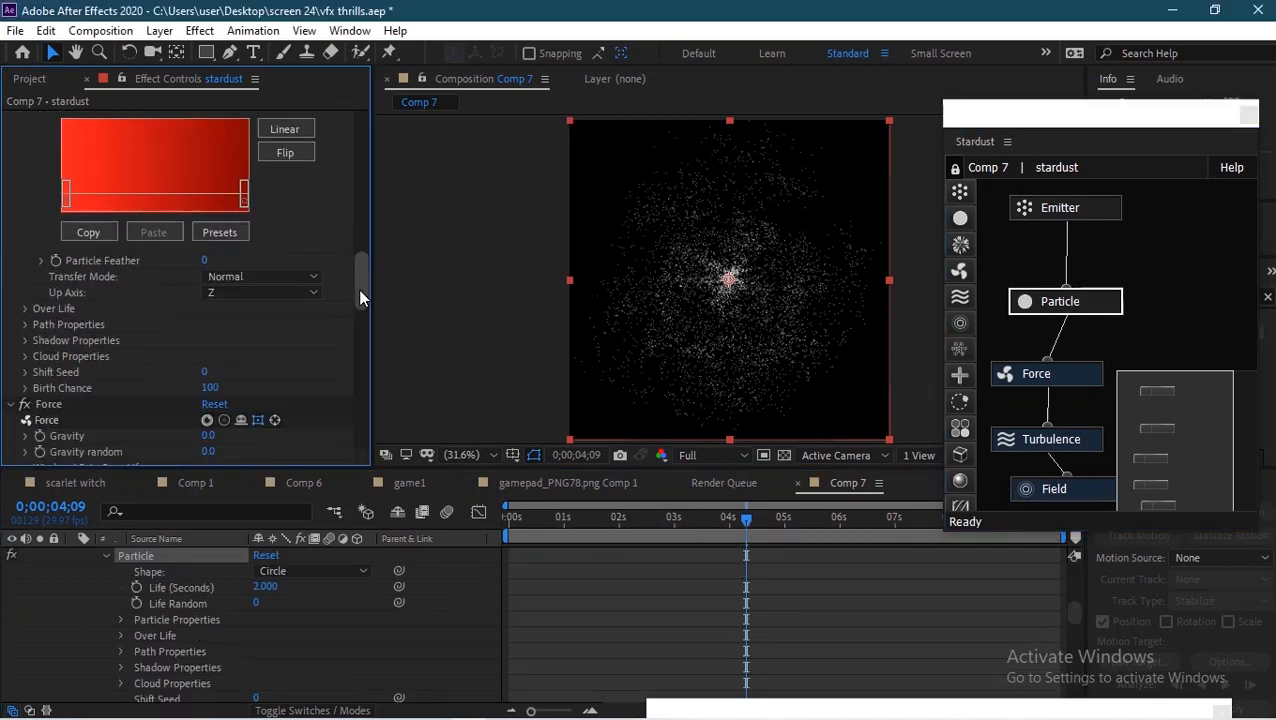
left_click(27, 309)
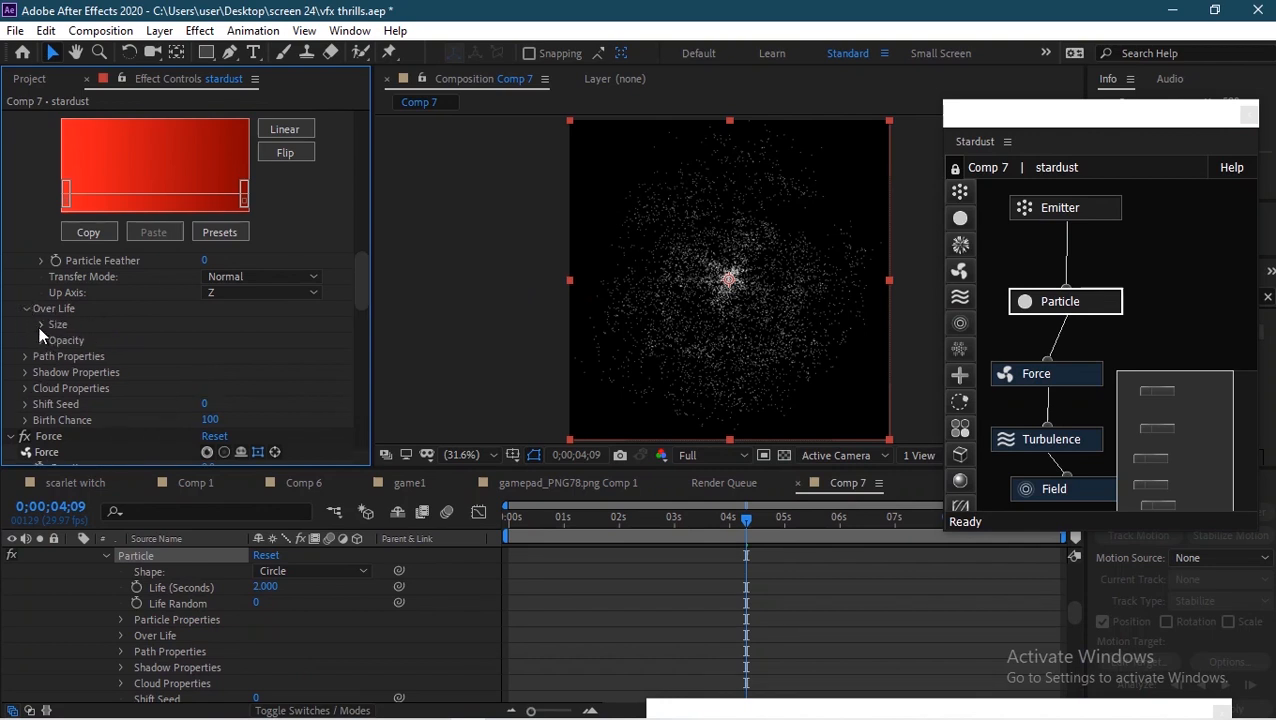
left_click(41, 325)
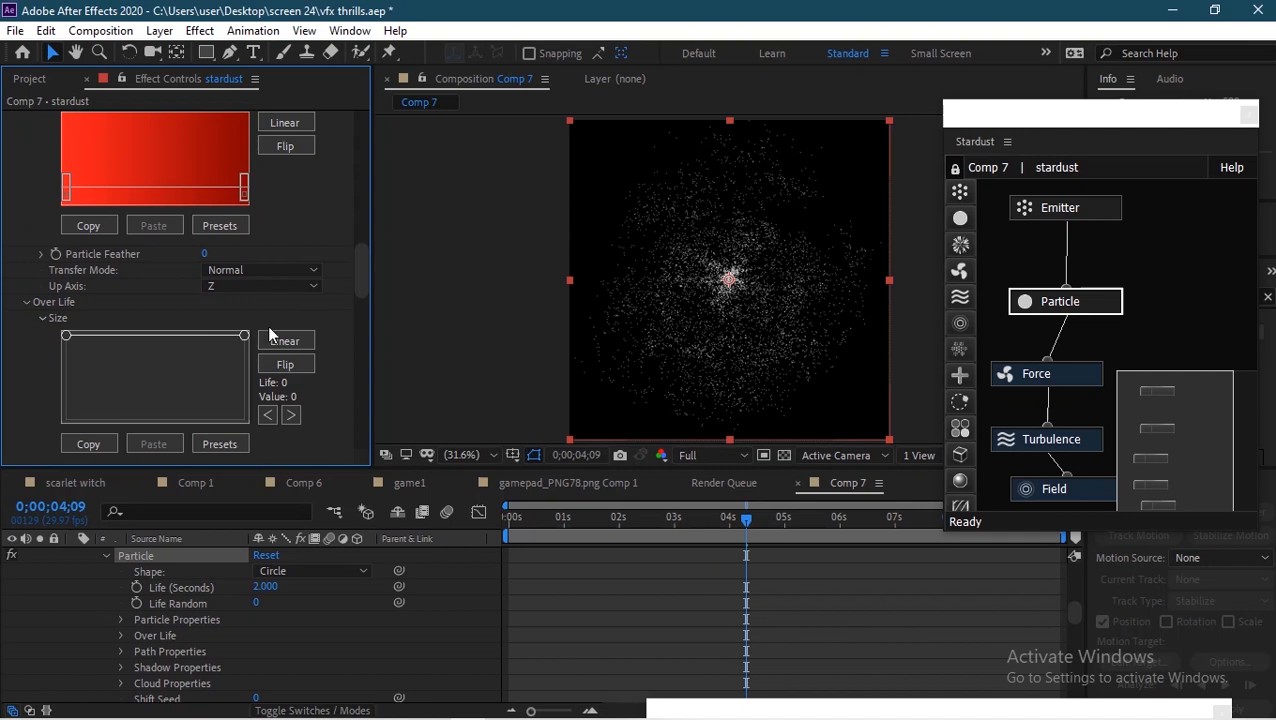
left_click(298, 342)
left_click(298, 344)
left_click(221, 446)
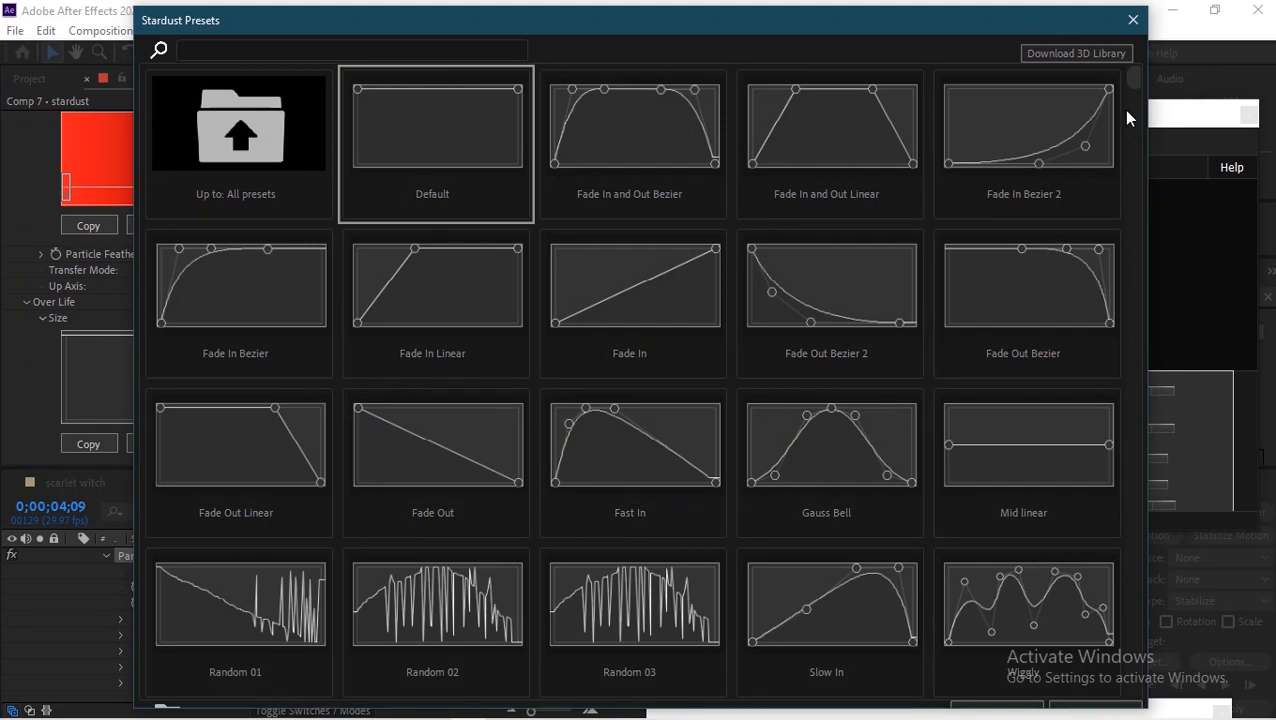
left_click_drag(1137, 80, 1160, 34)
left_click(1133, 20)
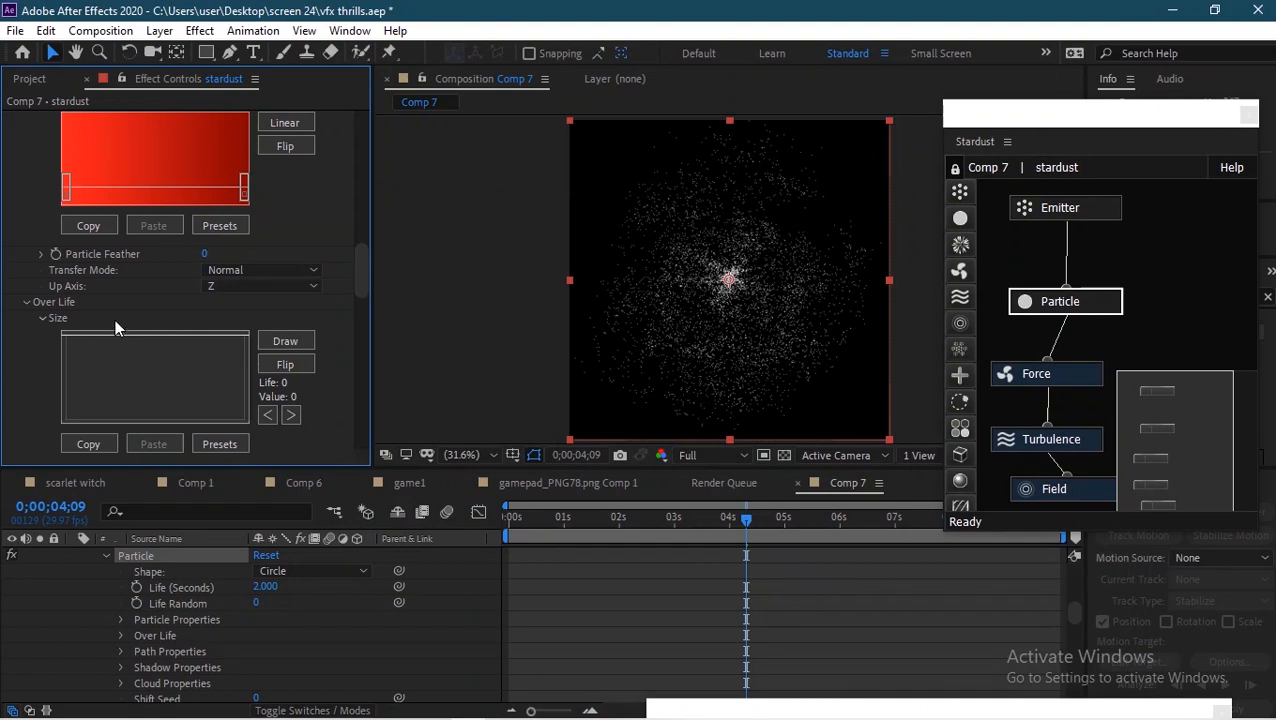
left_click_drag(246, 338, 238, 420)
left_click(278, 340)
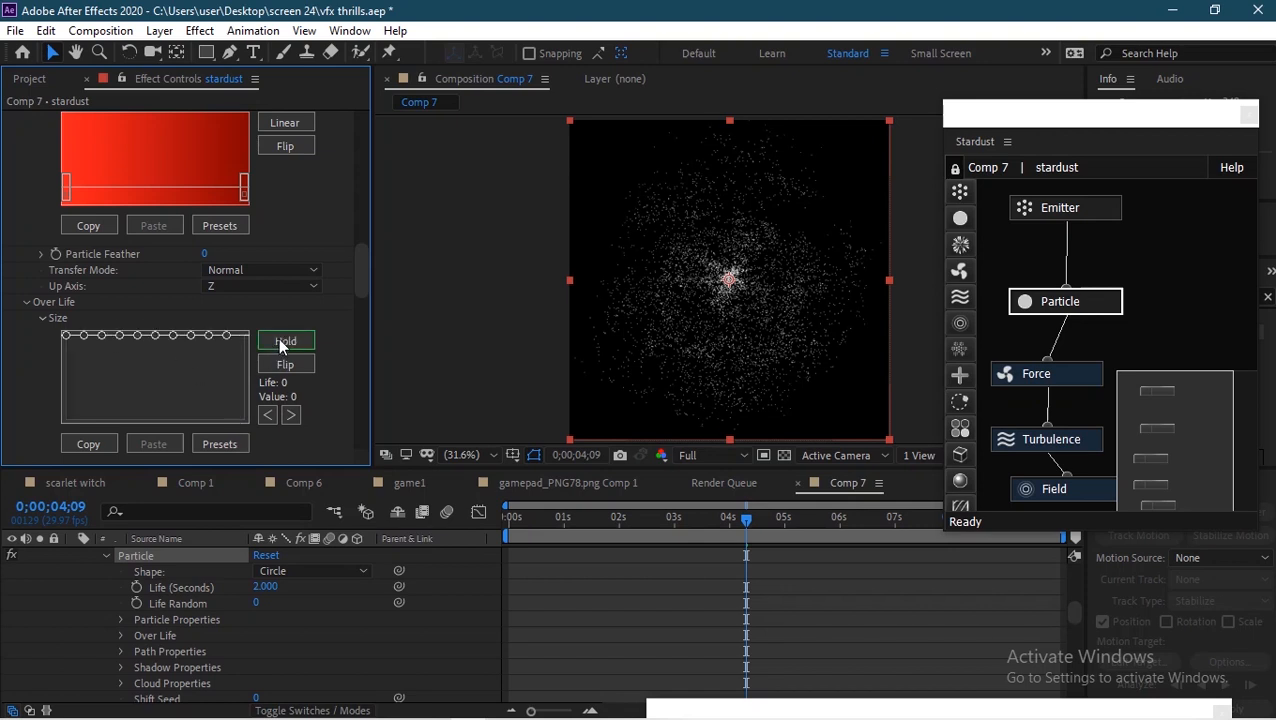
left_click(229, 444)
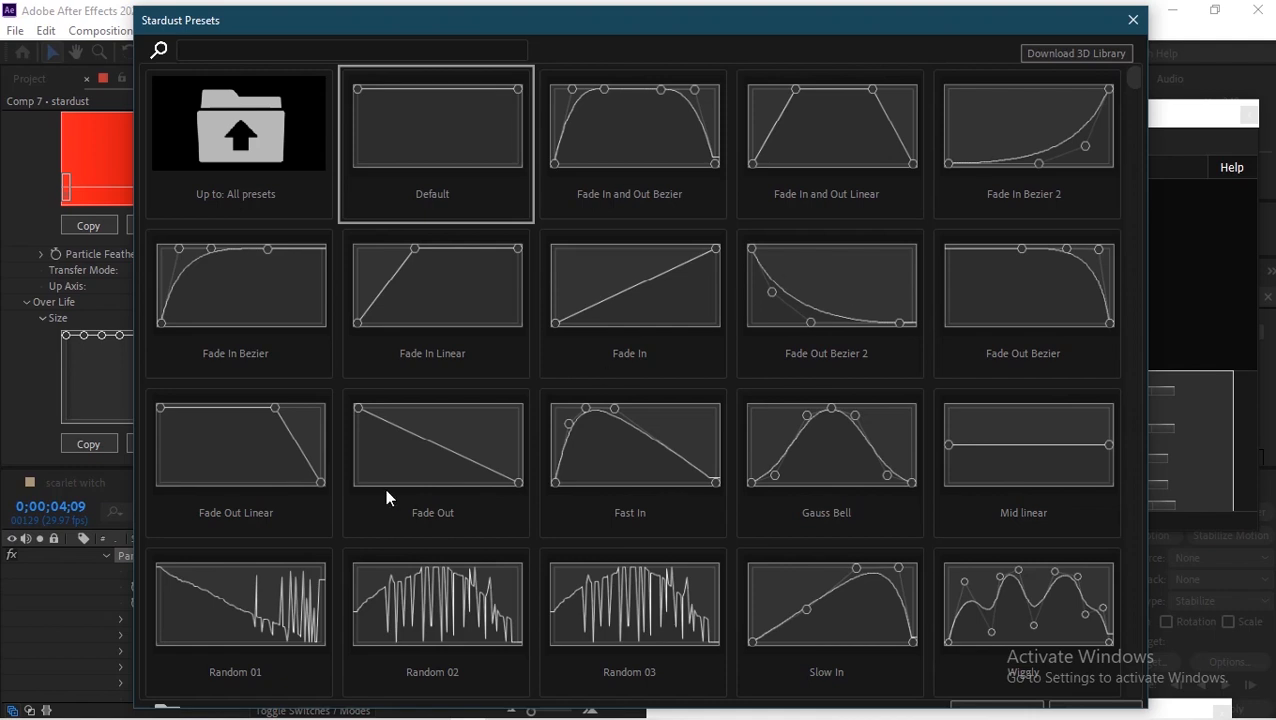
left_click(411, 457)
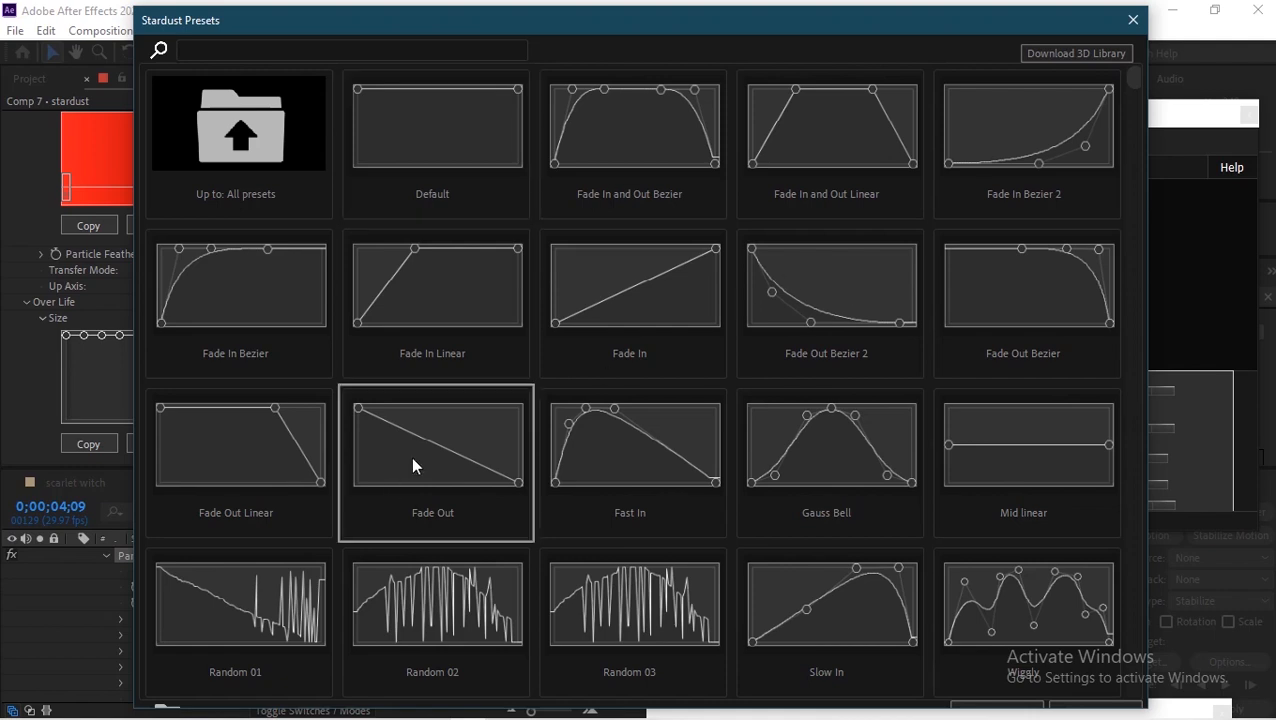
left_click(1092, 707)
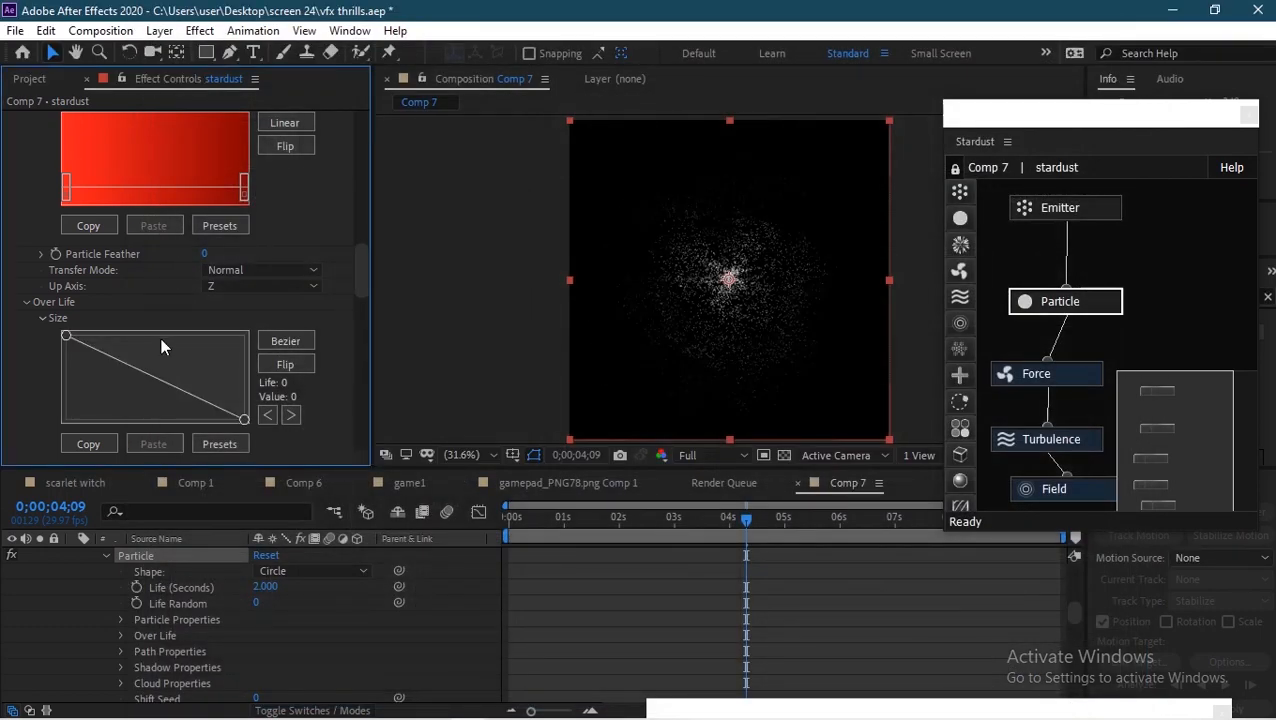
Step: Reshape the Size Over Life curve by raising a midpoint and freehand-drawing a jagged downward falloff
left_click(147, 398)
left_click_drag(148, 400, 154, 366)
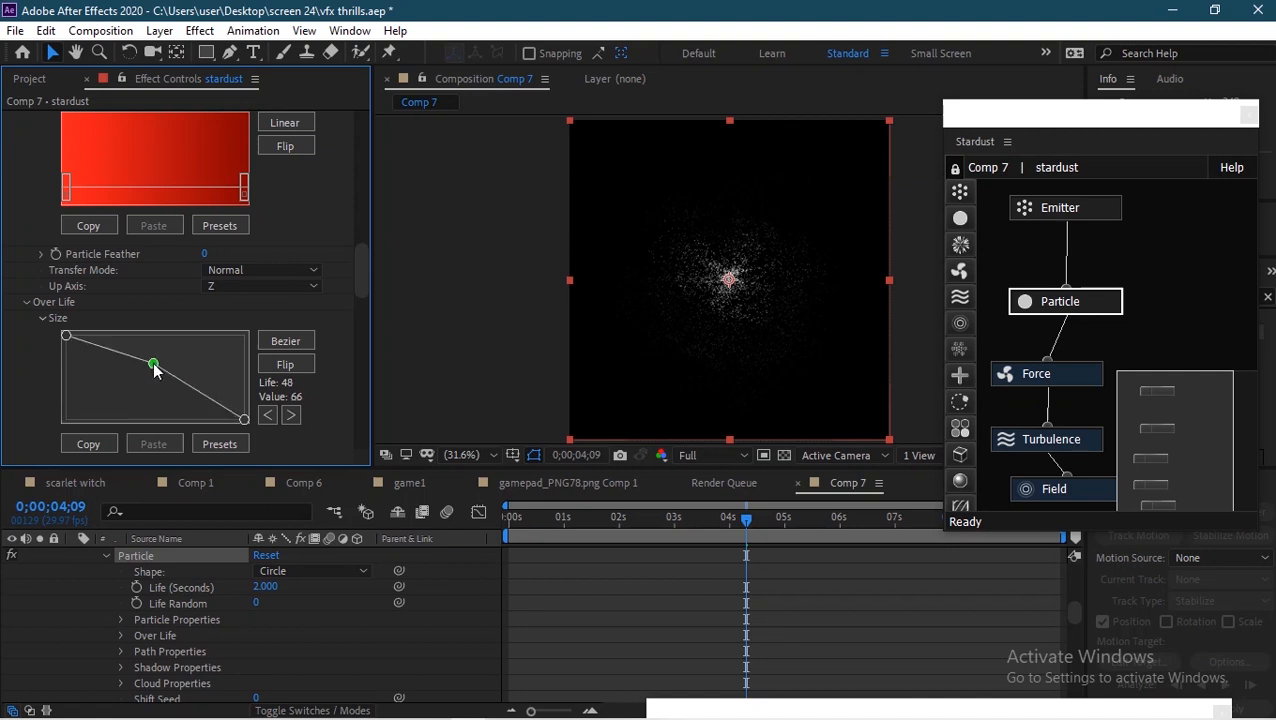
left_click(268, 341)
left_click_drag(176, 370, 213, 410)
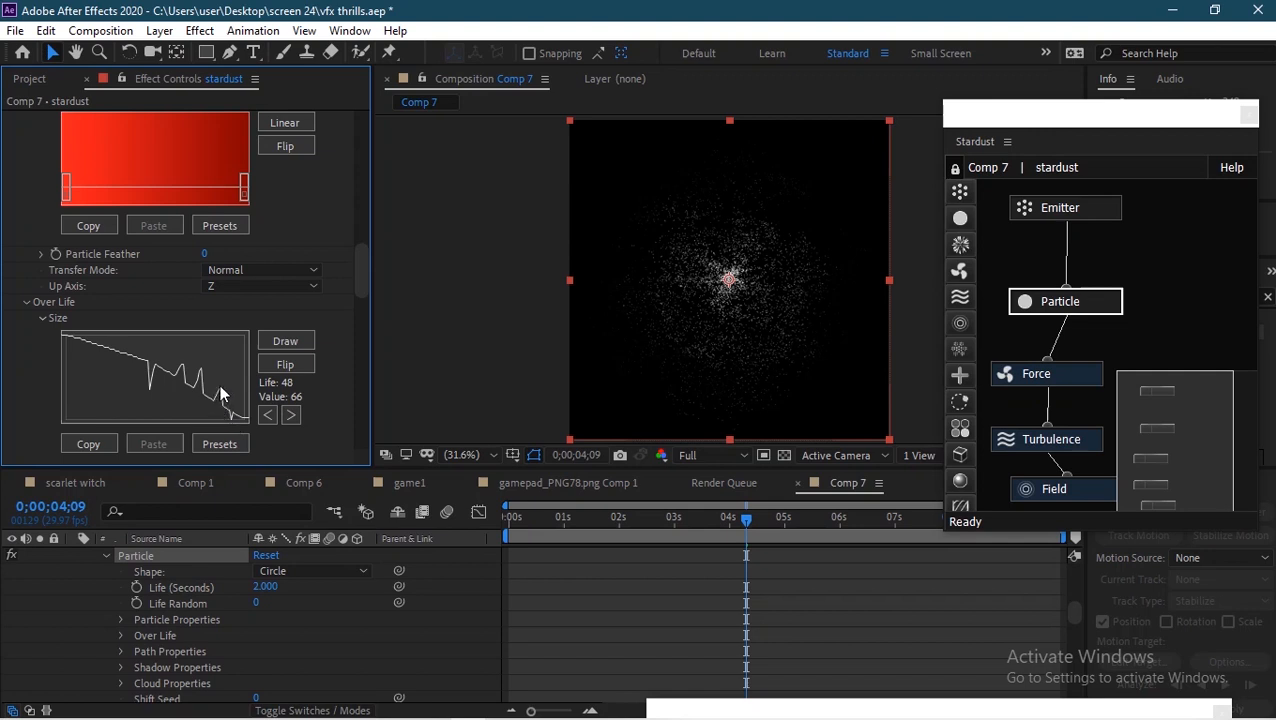
left_click_drag(139, 358, 129, 384)
Step: Shape the Turbulence node's Turbulence Over Life curve to stay low early and rise steeply toward the end
left_click_drag(684, 528, 790, 520)
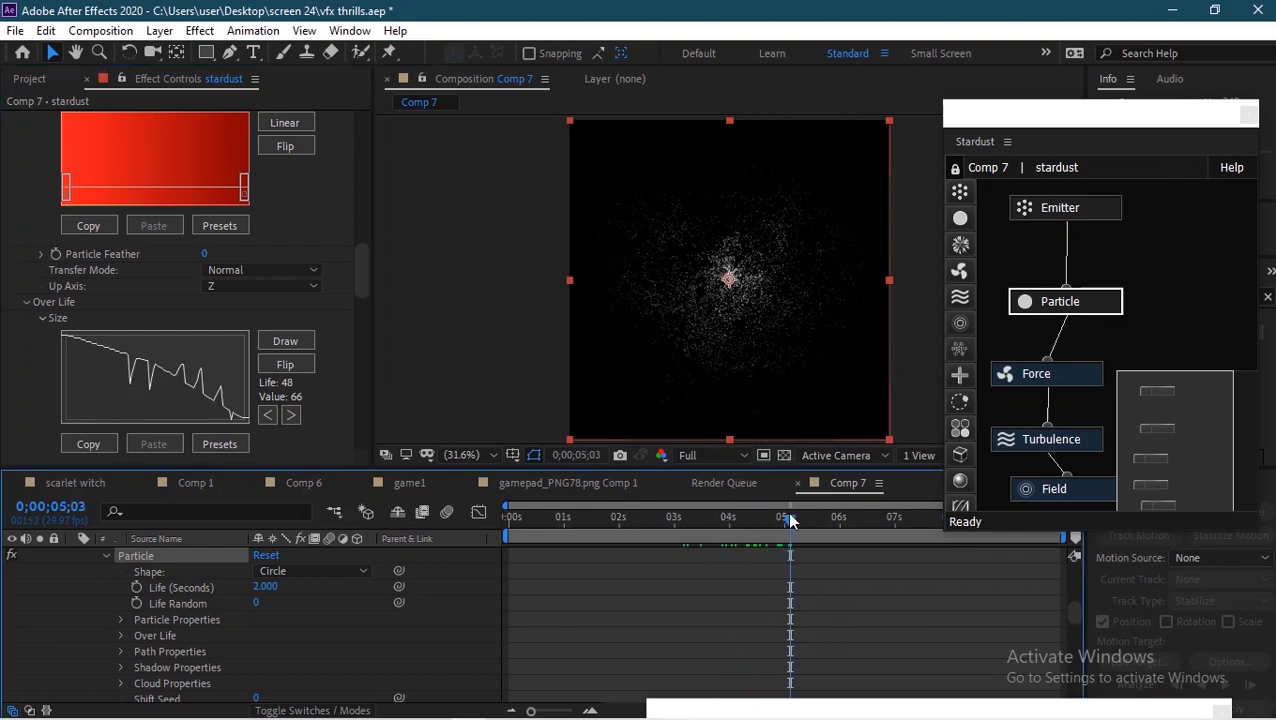
left_click(1085, 438)
left_click_drag(361, 322, 360, 370)
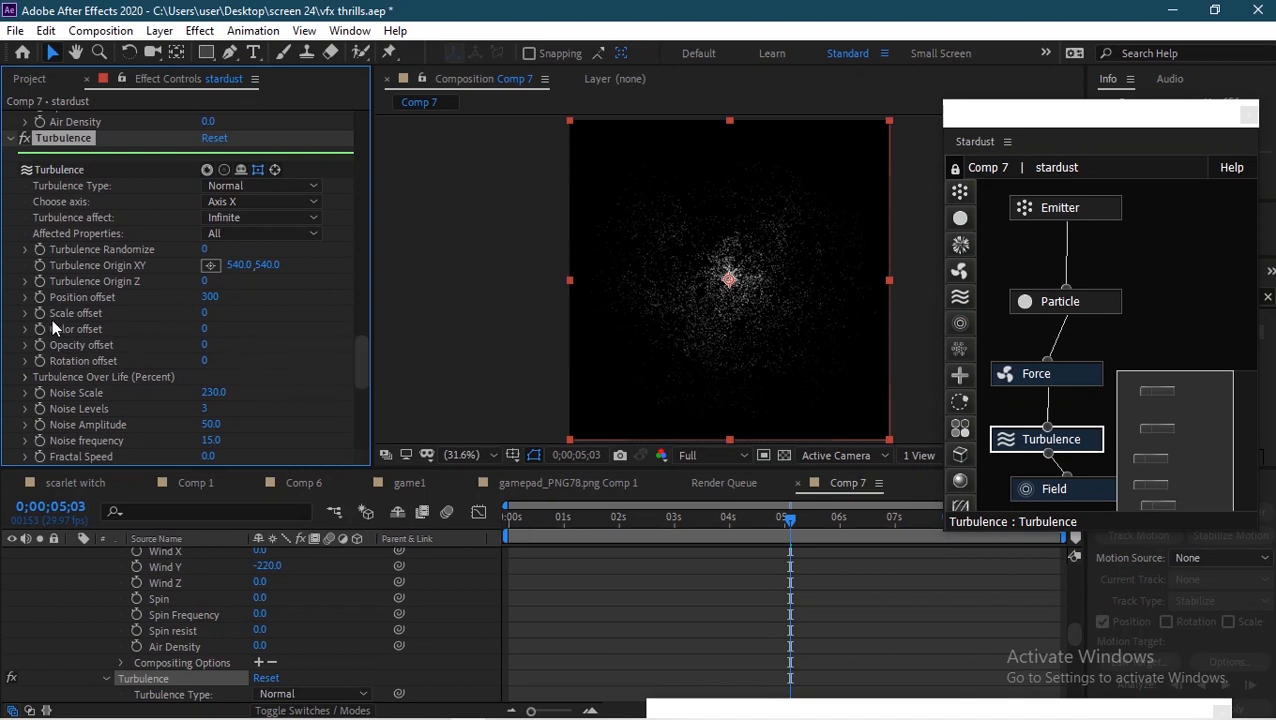
left_click(27, 378)
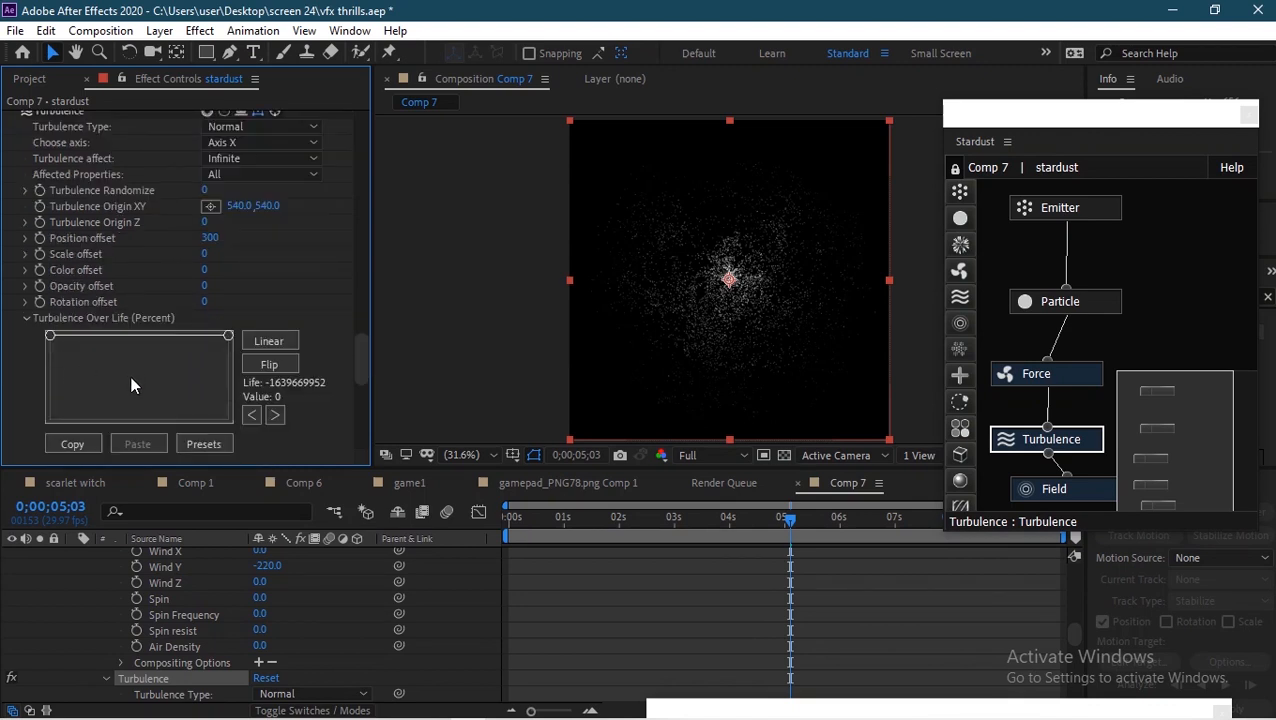
left_click(268, 341)
left_click_drag(50, 336, 169, 358)
left_click(145, 402)
mouse_move(145, 404)
left_mouse_down()
mouse_move(104, 411)
mouse_move(137, 406)
left_mouse_up()
left_click(110, 410)
left_click(137, 400)
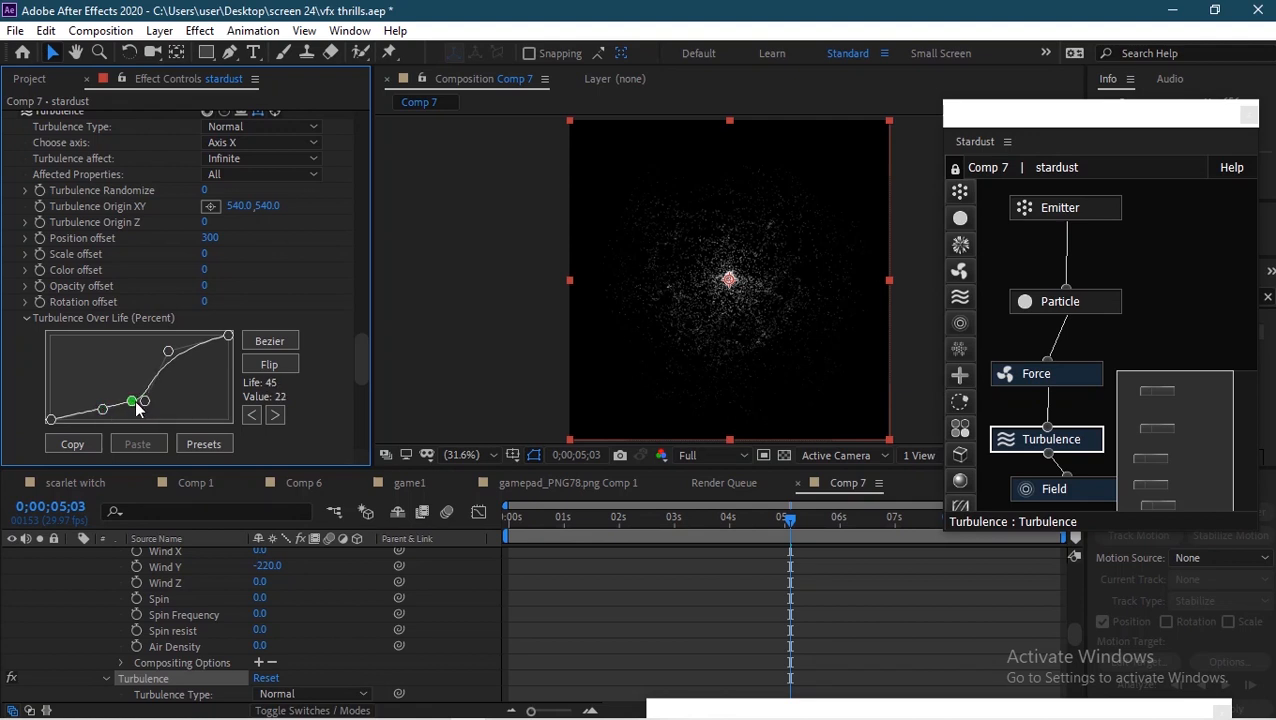
left_click_drag(168, 351, 174, 360)
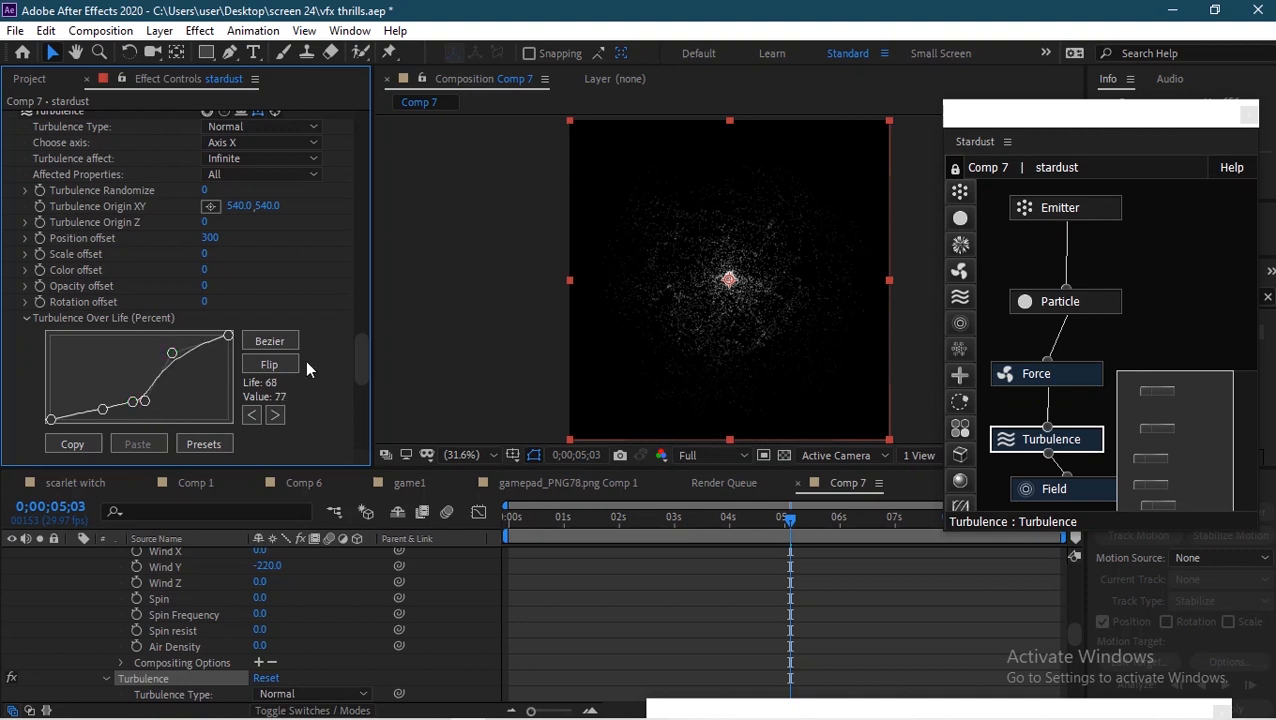
Step: Set the Emitter's Particles Per Second to 30000 and save the project
left_click_drag(362, 355, 370, 115)
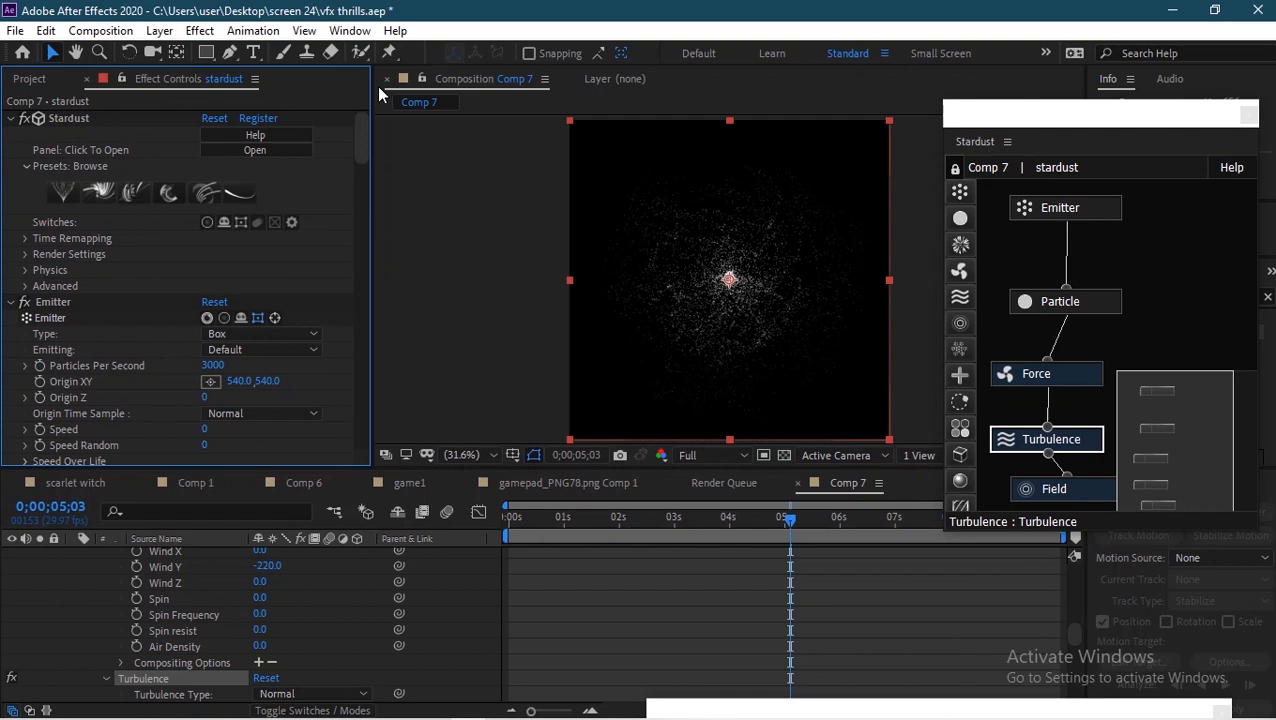
left_click_drag(208, 366, 1267, 314)
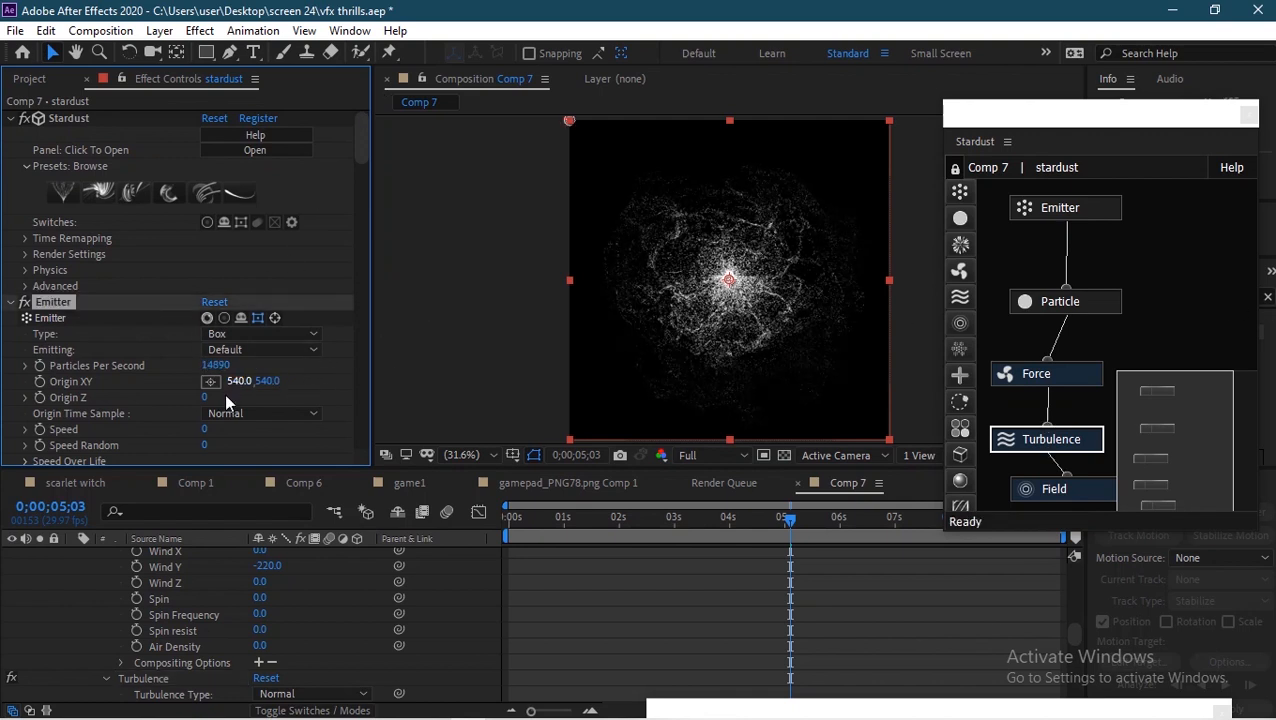
left_click(215, 366)
type("30000")
left_click(321, 368)
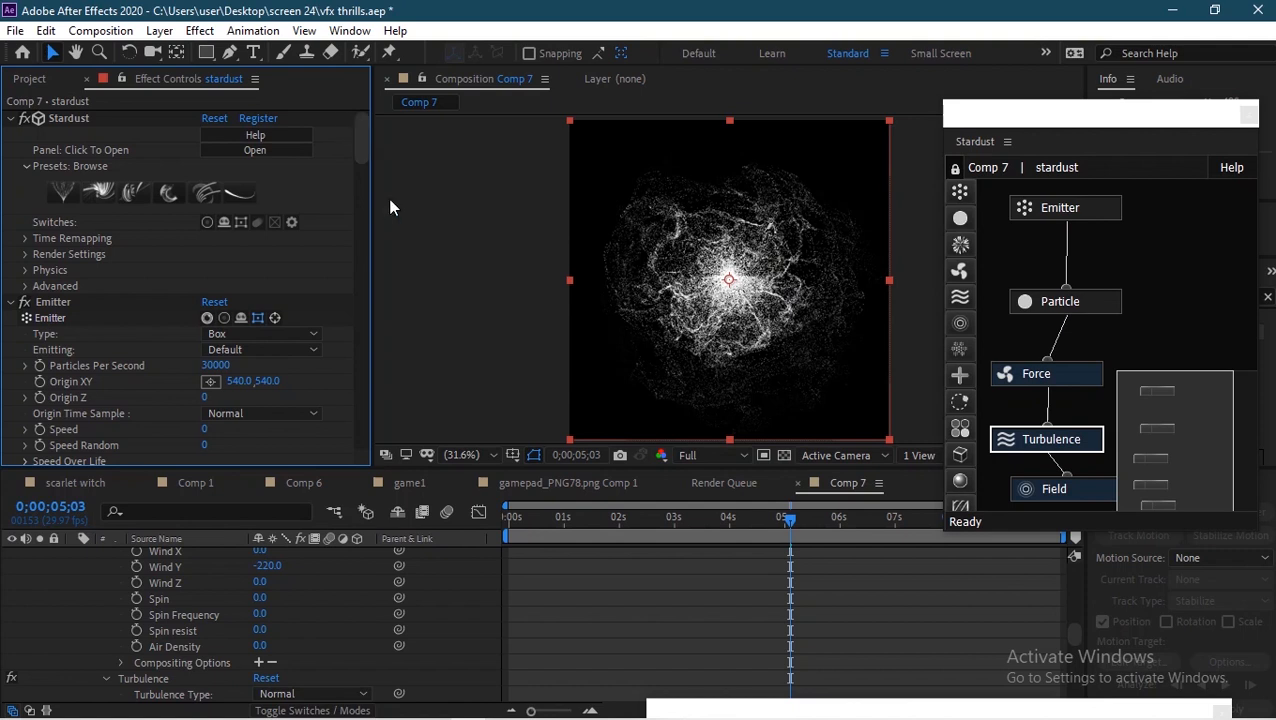
key("ctrl+s")
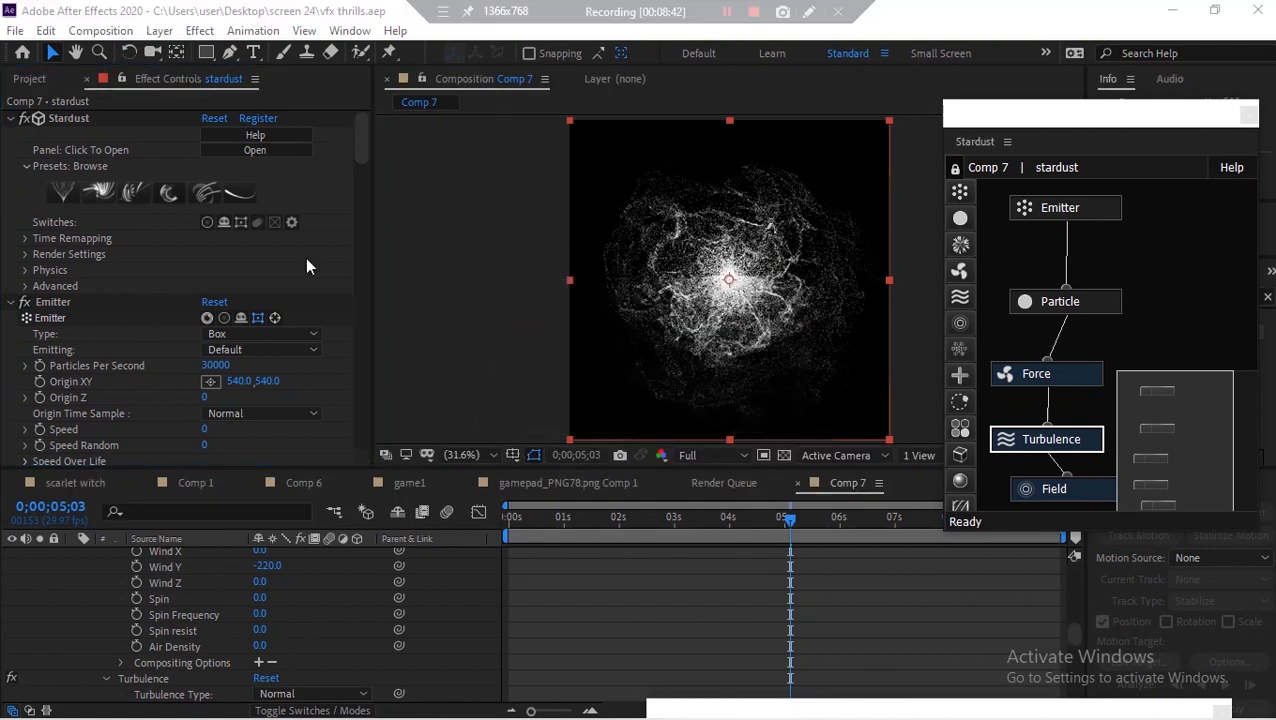
Step: Set the Particle Color to Random From Gradient
left_click_drag(360, 142, 357, 244)
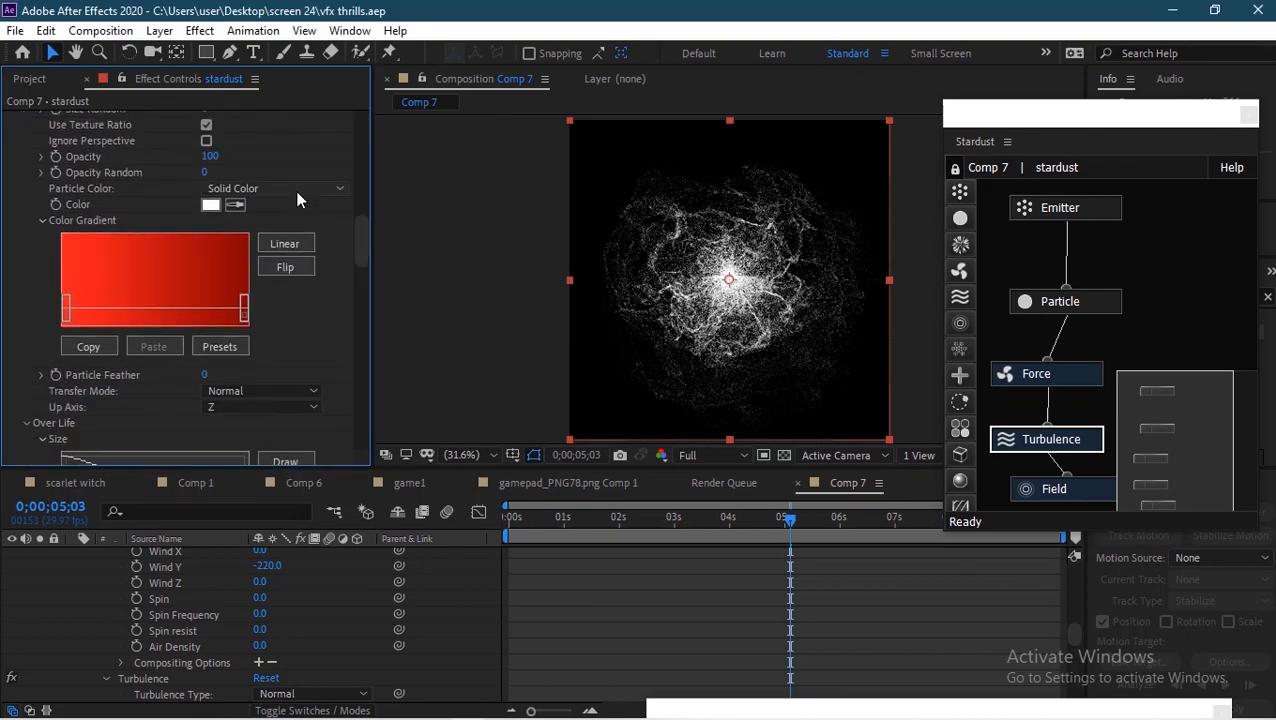
left_click(298, 189)
left_click(316, 252)
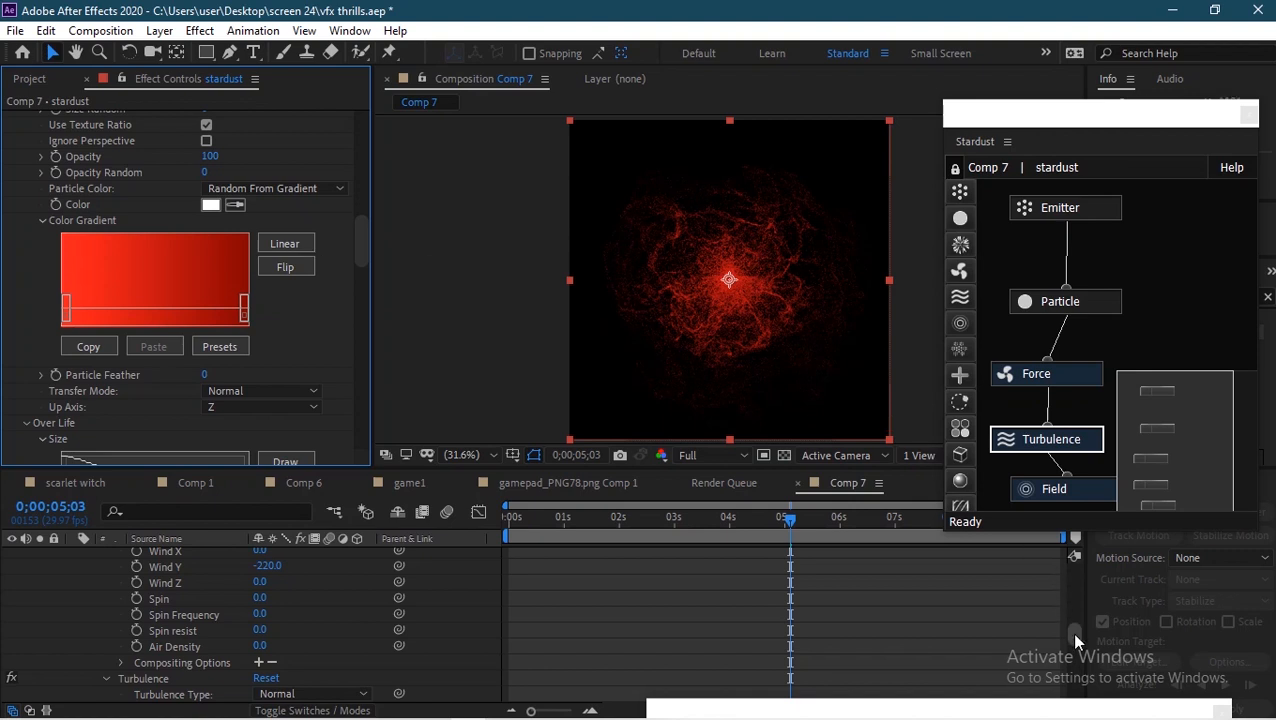
Step: Duplicate the stardust layer and rename the copy particles
left_click_drag(1075, 638, 1078, 552)
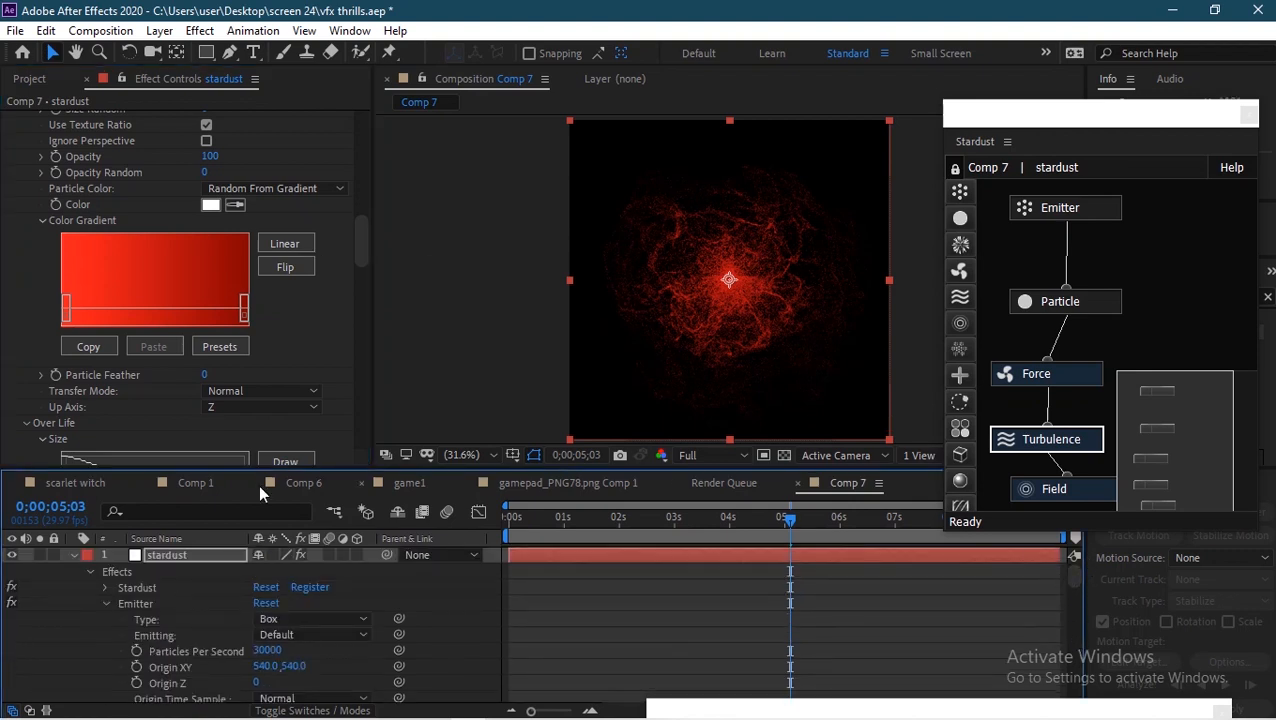
left_click(72, 555)
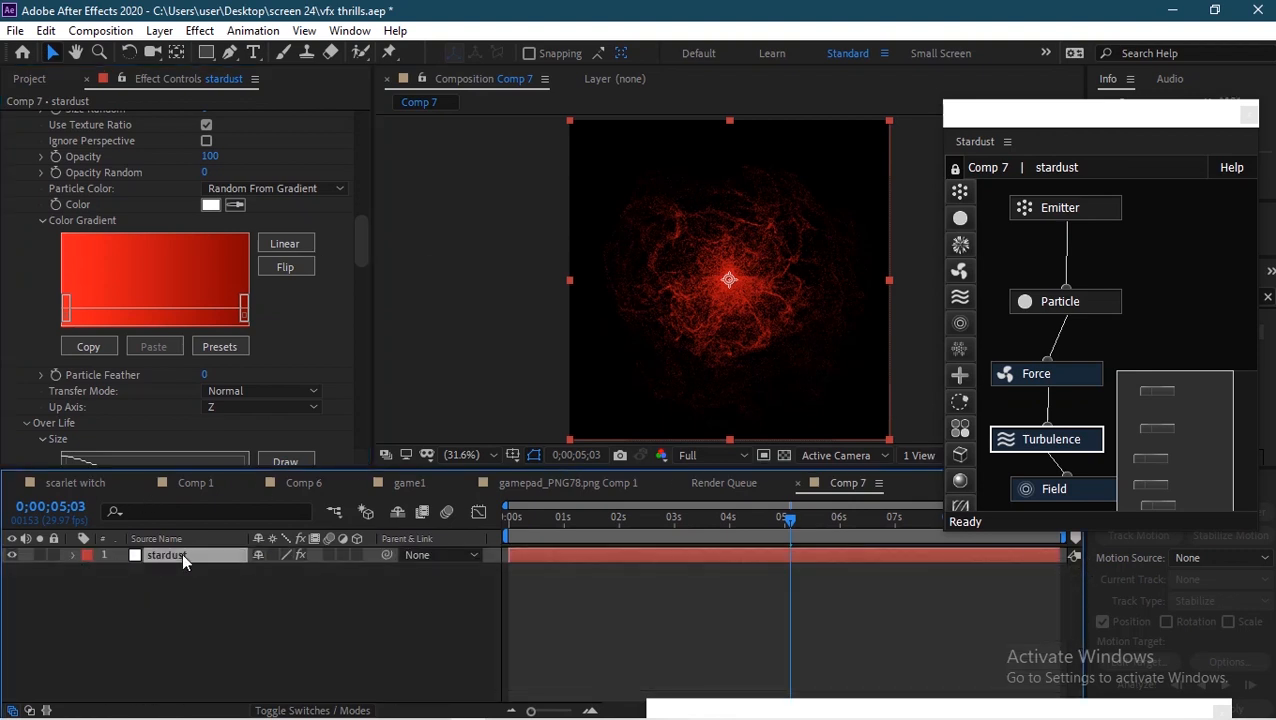
key("ctrl+d")
key("Return")
type("pa")
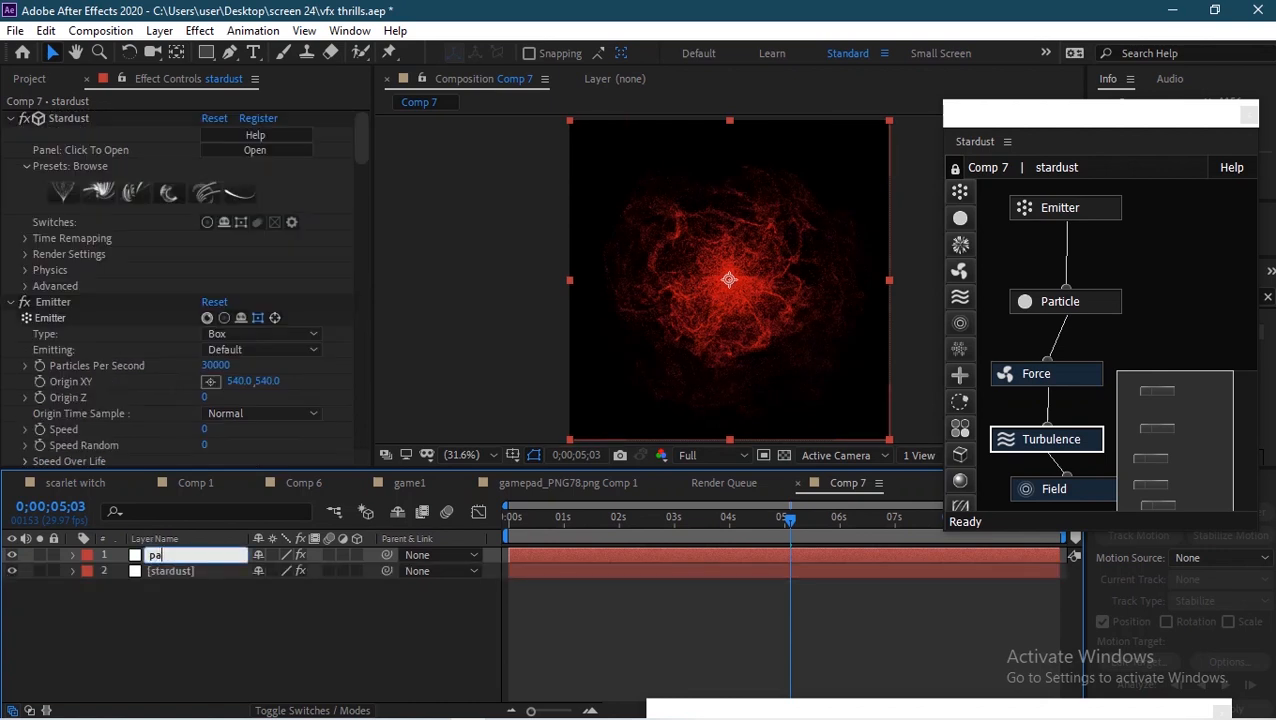
type("rticles")
left_click(215, 618)
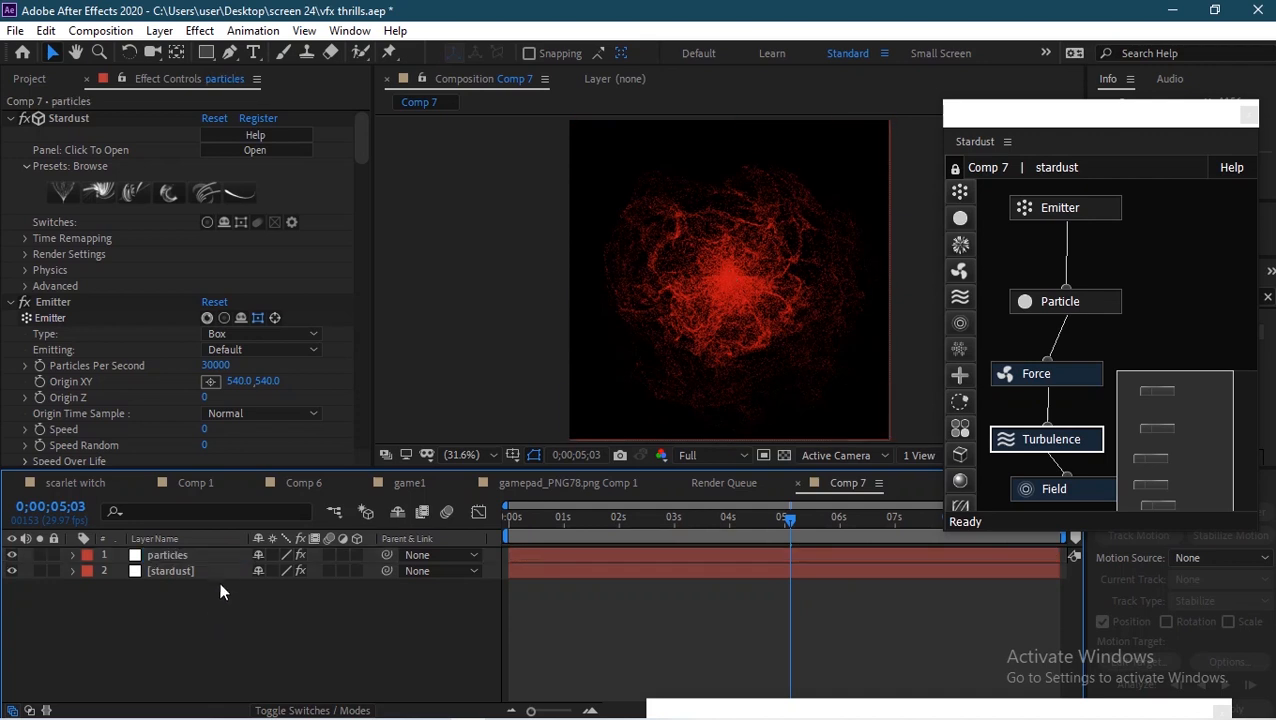
left_click(207, 561)
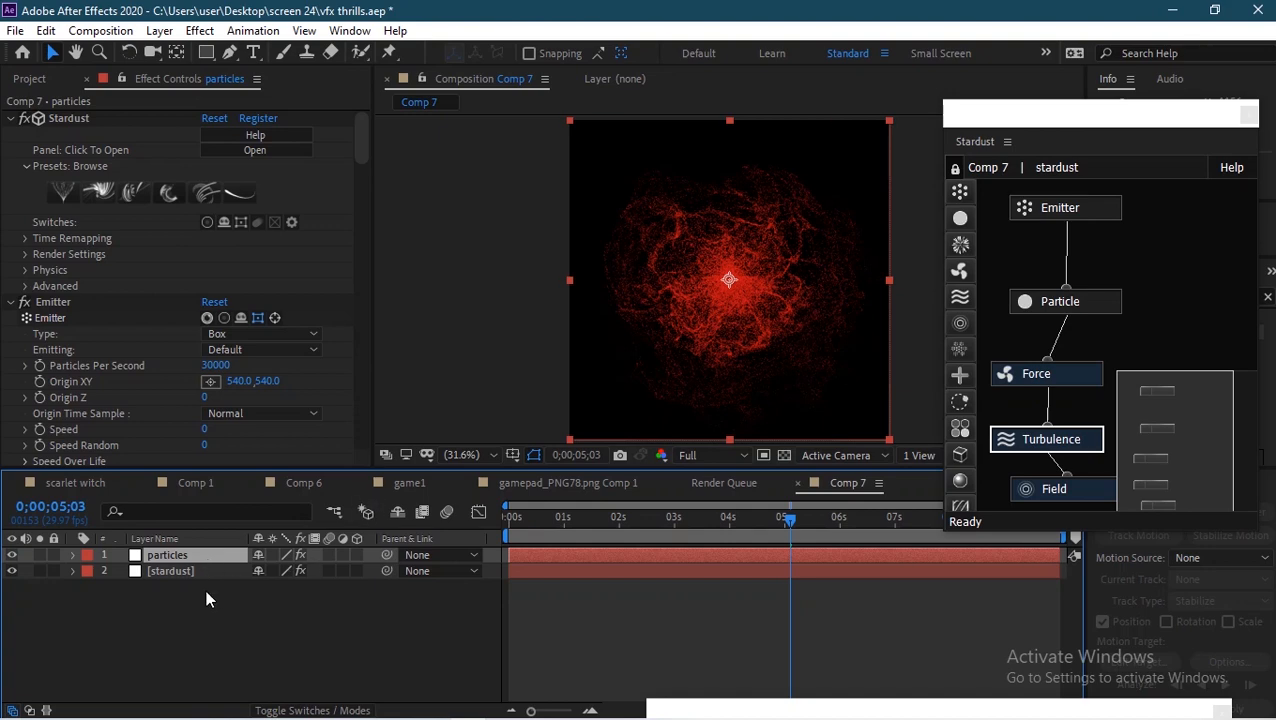
right_click(205, 589)
mouse_move(419, 387)
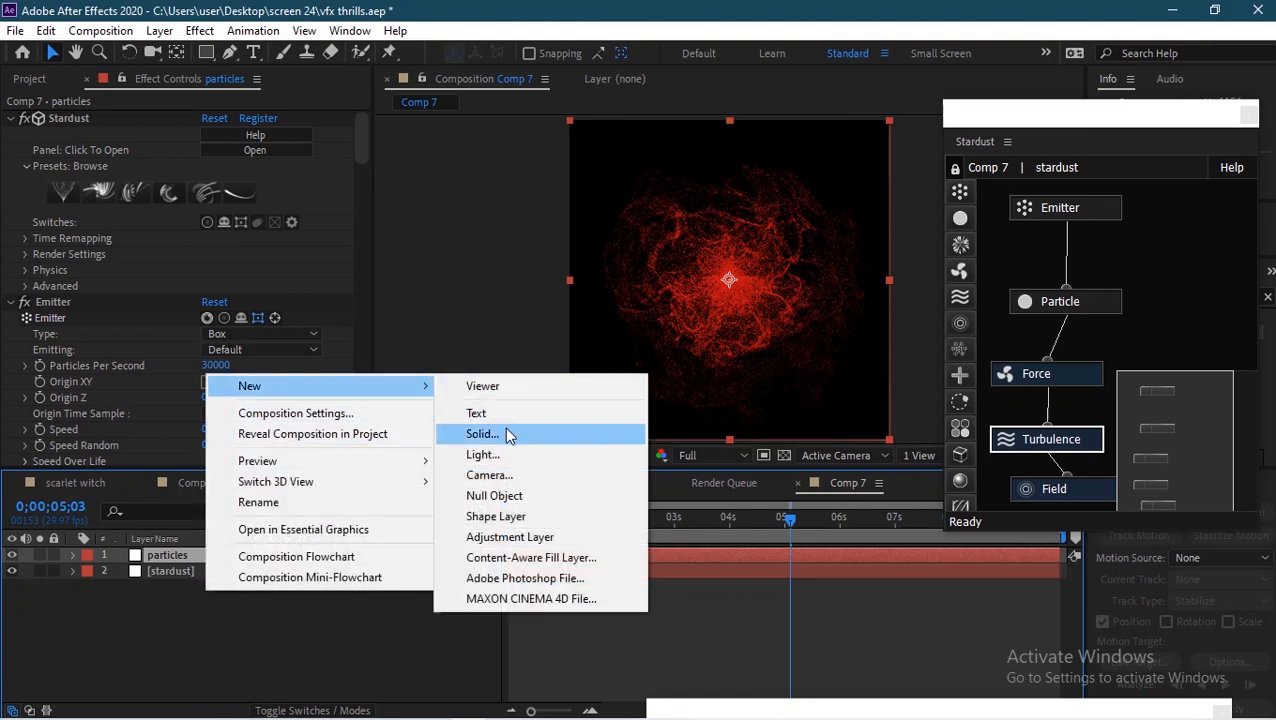
left_click(507, 434)
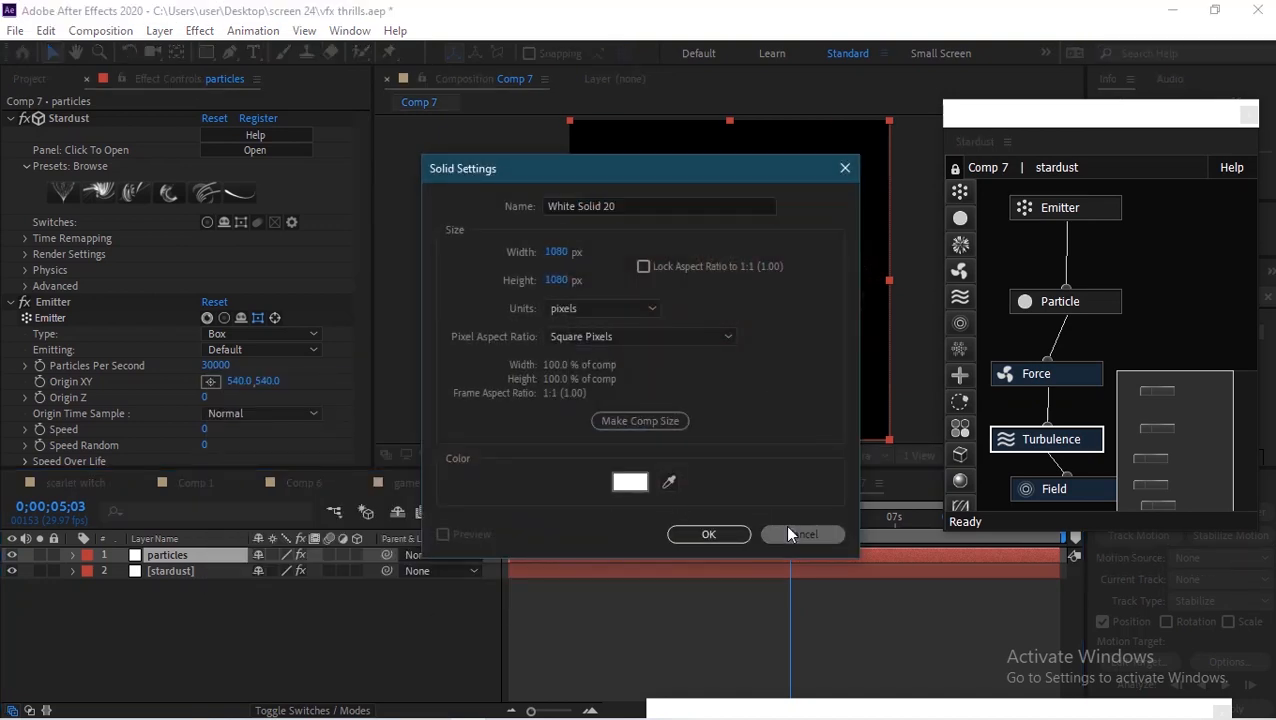
left_click(785, 527)
Step: Add a new adjustment layer to the composition
right_click(251, 637)
mouse_move(436, 436)
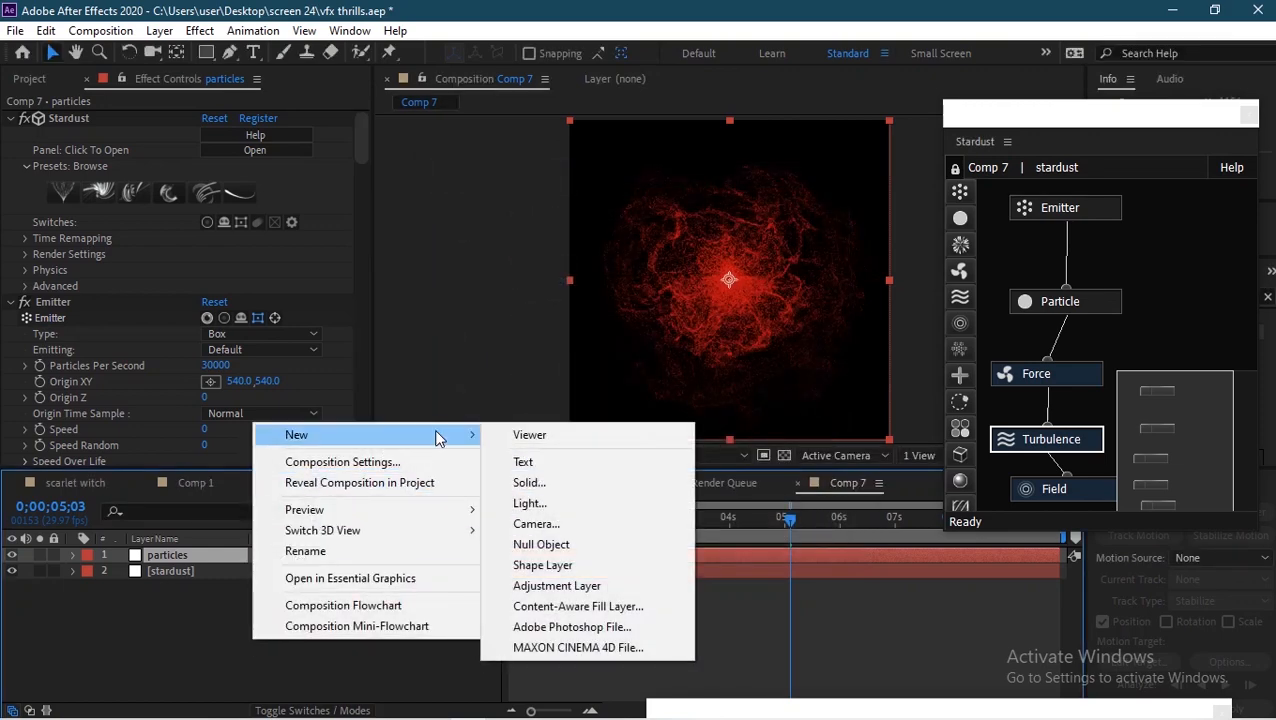
left_click(540, 585)
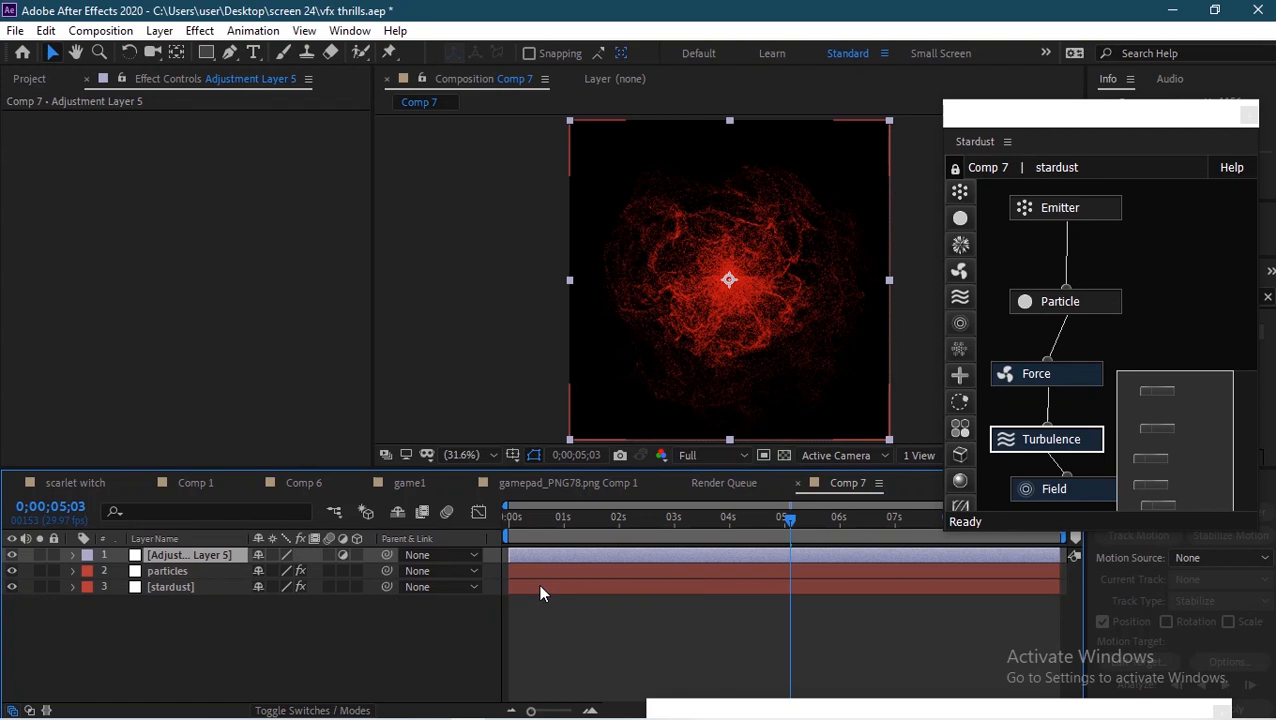
Step: Select the particles layer and set its Emitter Particles Per Second to 100
left_click(196, 565)
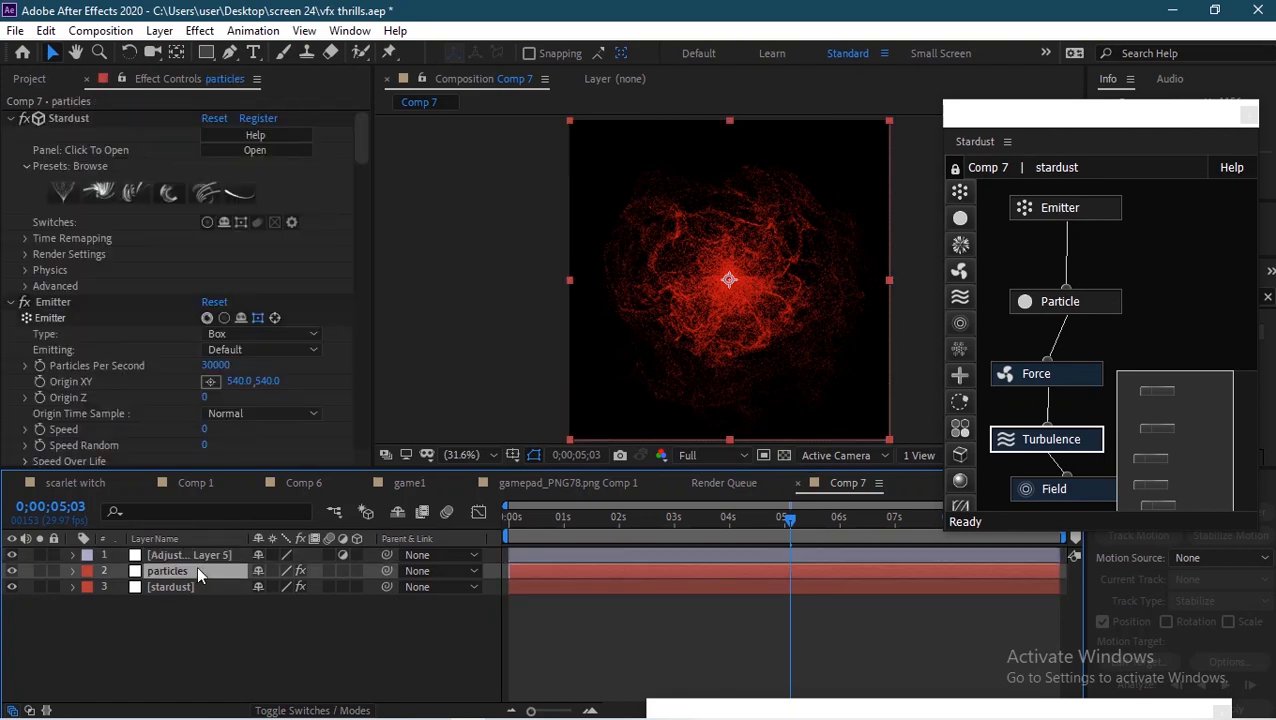
left_click(215, 365)
type("100")
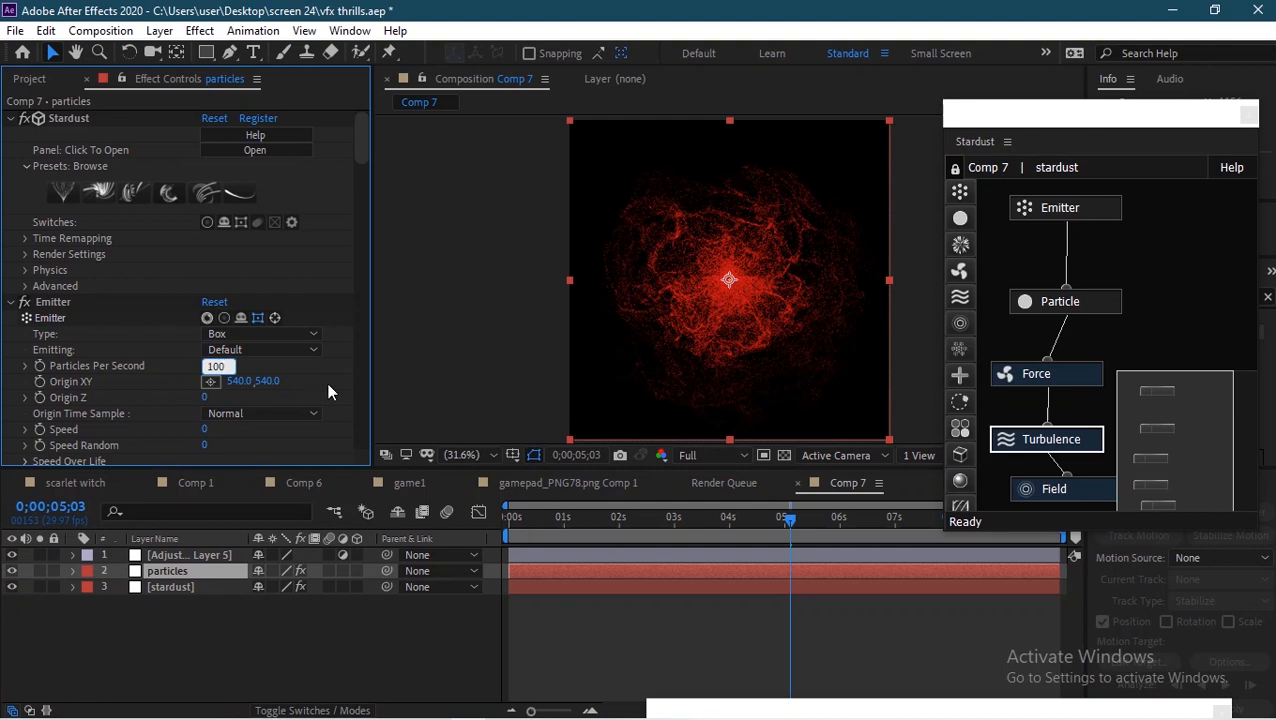
key("Return")
Step: Set the particles layer's particle Size to 7 and Size Random to 51
left_click_drag(360, 124, 356, 147)
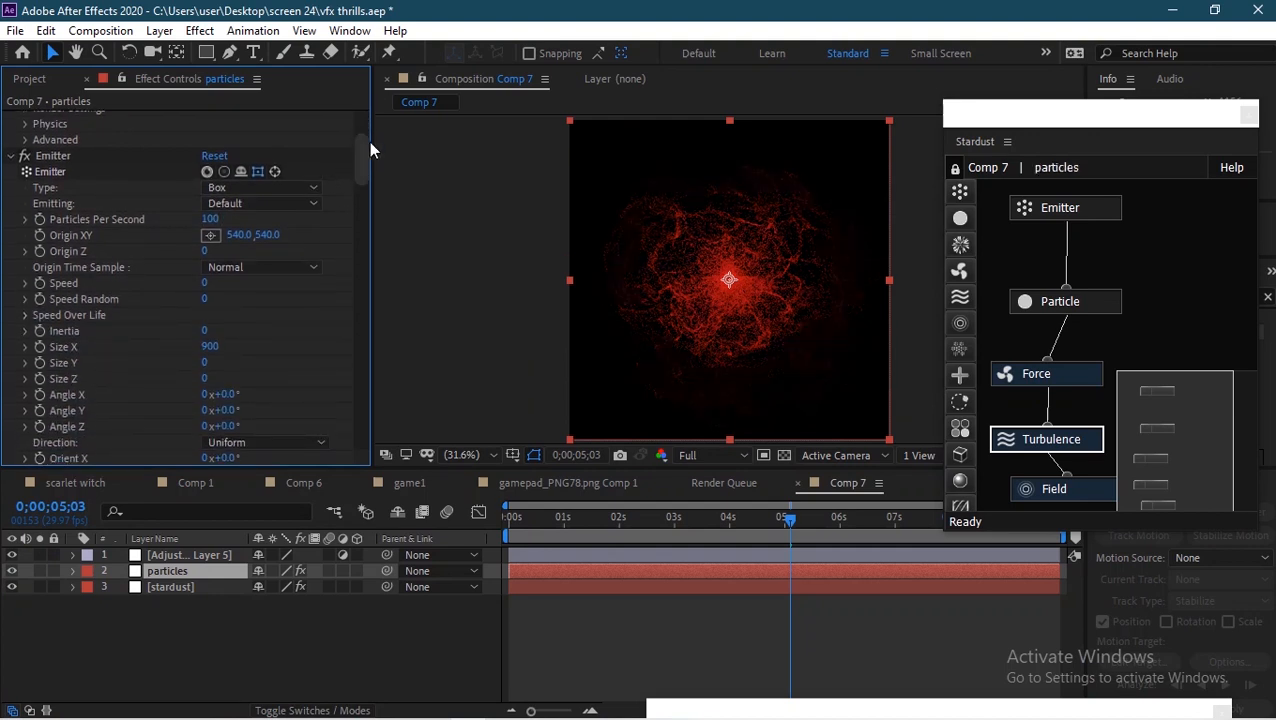
left_click_drag(361, 160, 361, 212)
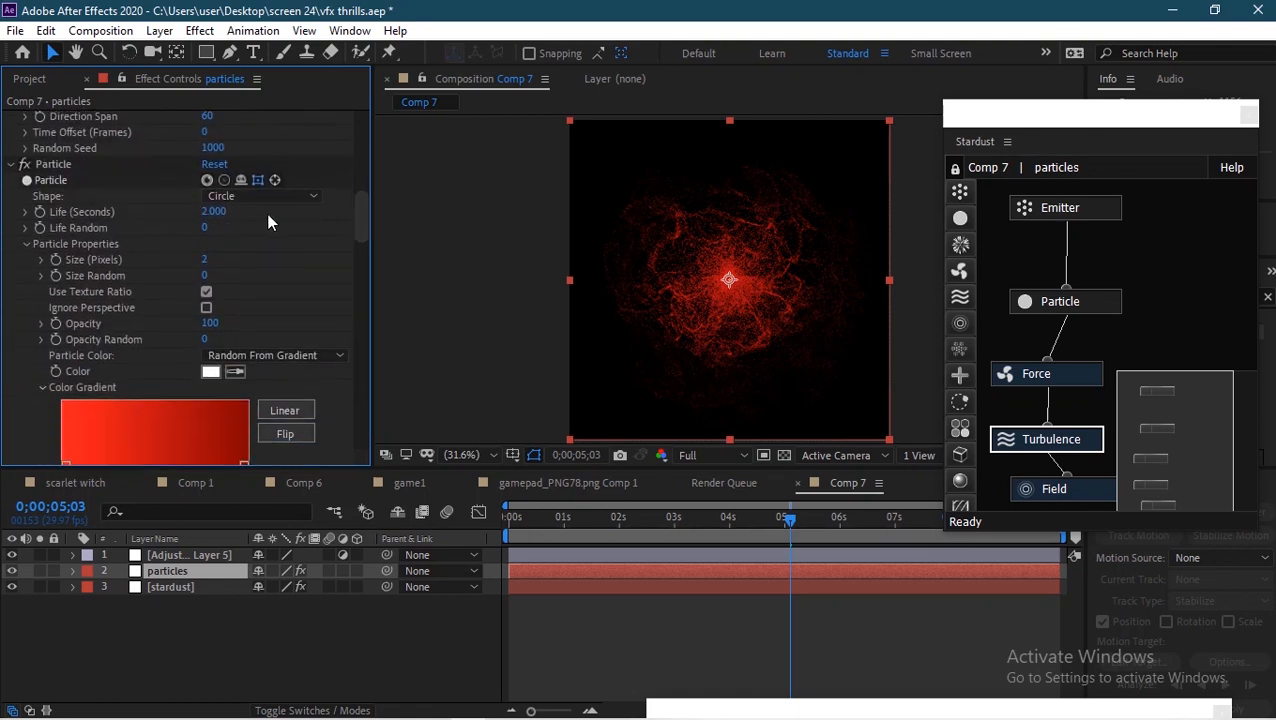
left_click(205, 259)
type("7")
left_click(207, 276)
type("51")
left_click(290, 270)
Step: Move the particles layer below the stardust layer and set its particle Size to 5
left_click_drag(199, 571, 200, 594)
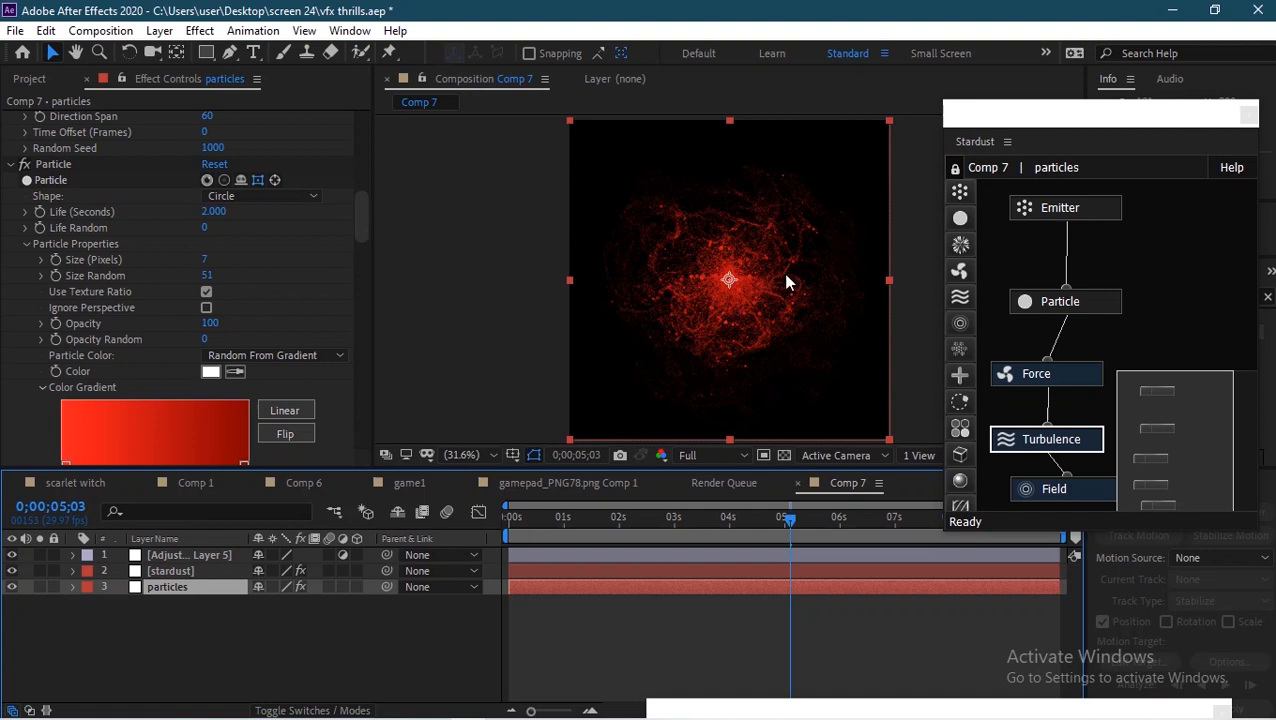
left_click(205, 260)
type("5")
key("Return")
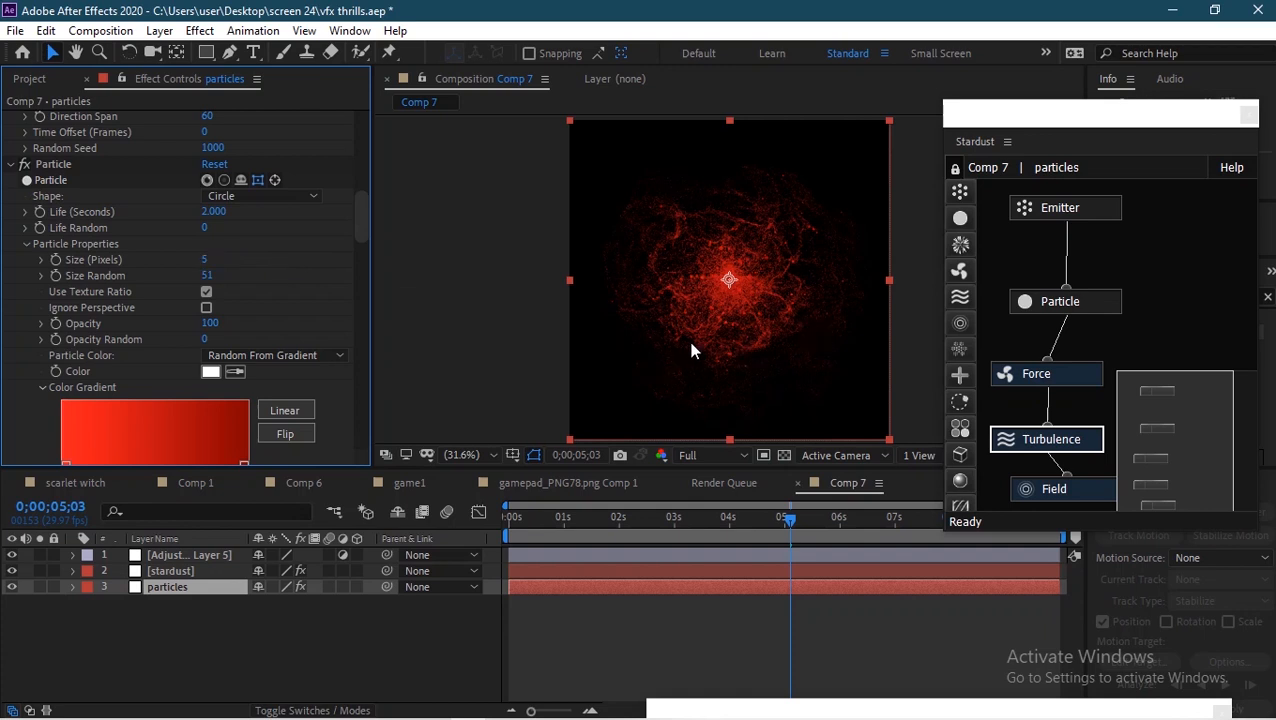
Step: Apply Gaussian Blur to the adjustment layer with Blurriness 3
left_click(189, 556)
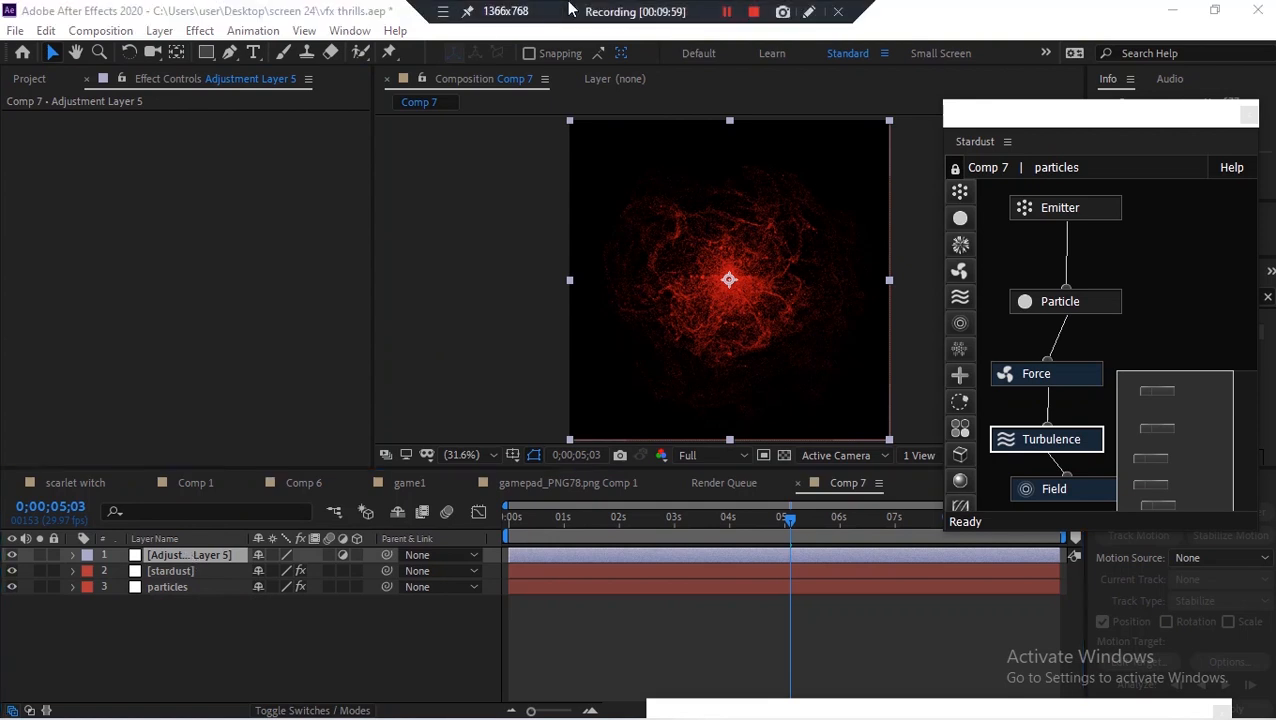
left_click(727, 11)
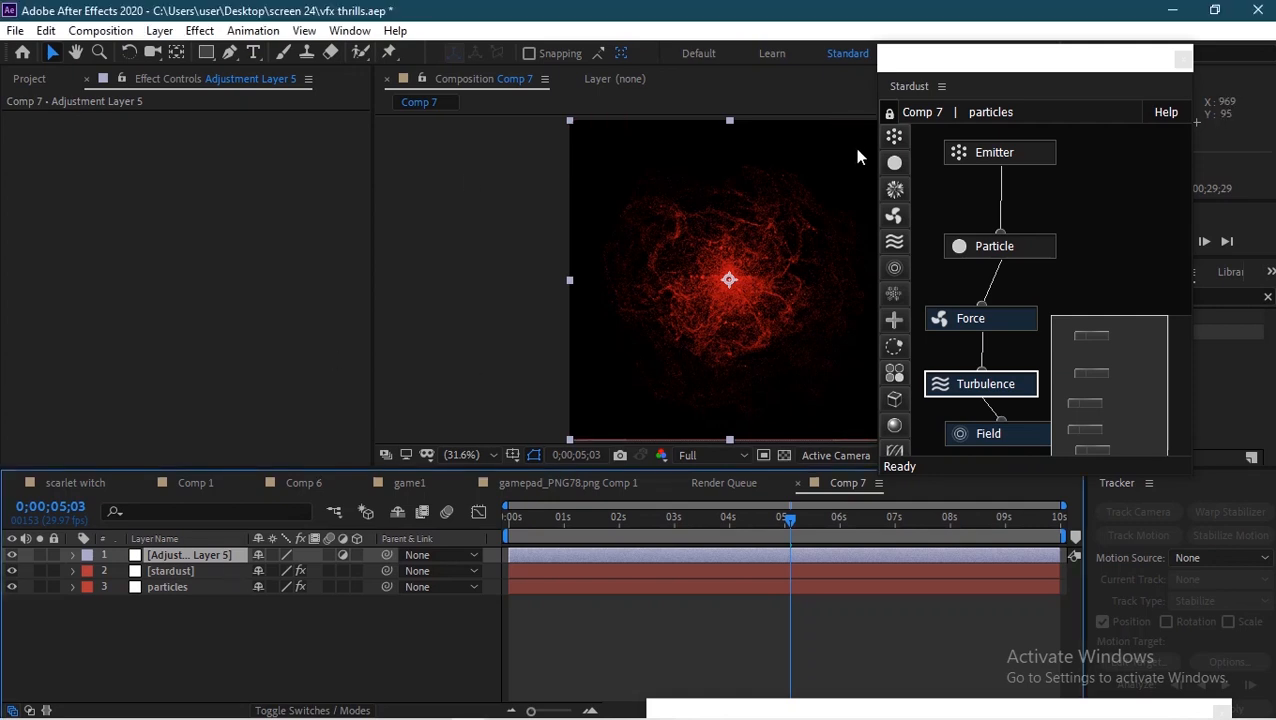
left_click_drag(1093, 62, 863, 575)
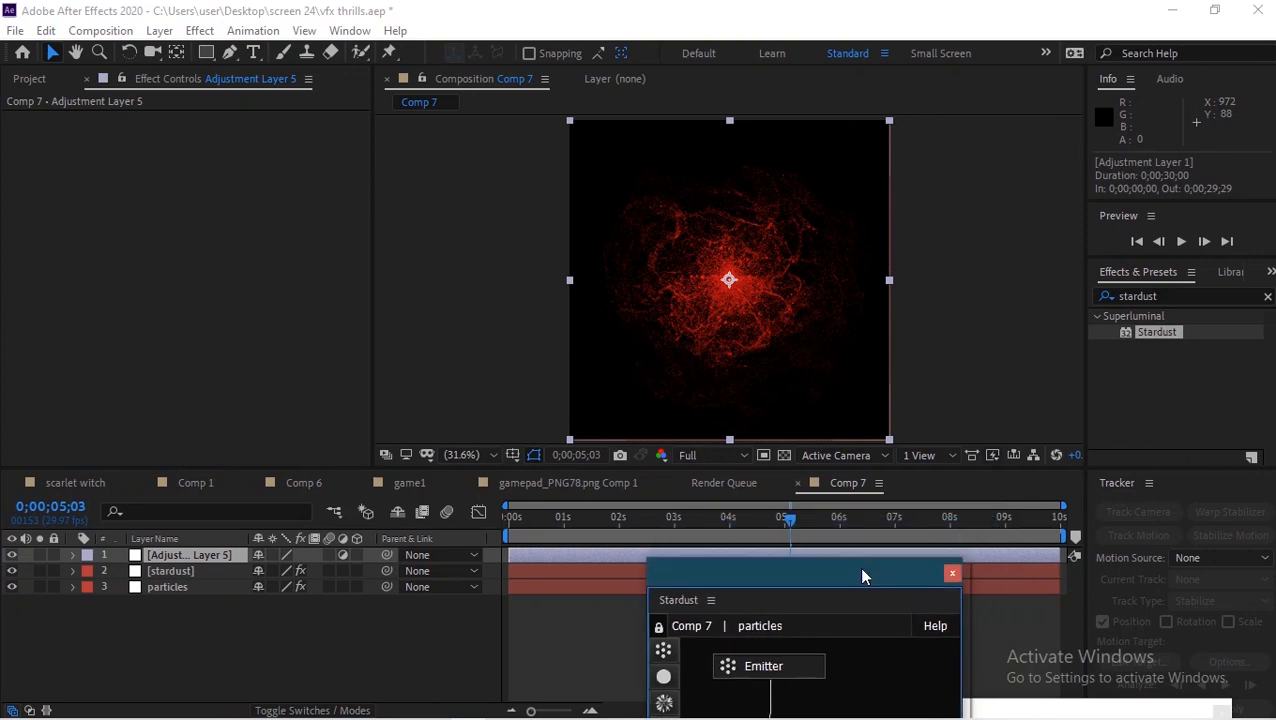
left_click(1172, 296)
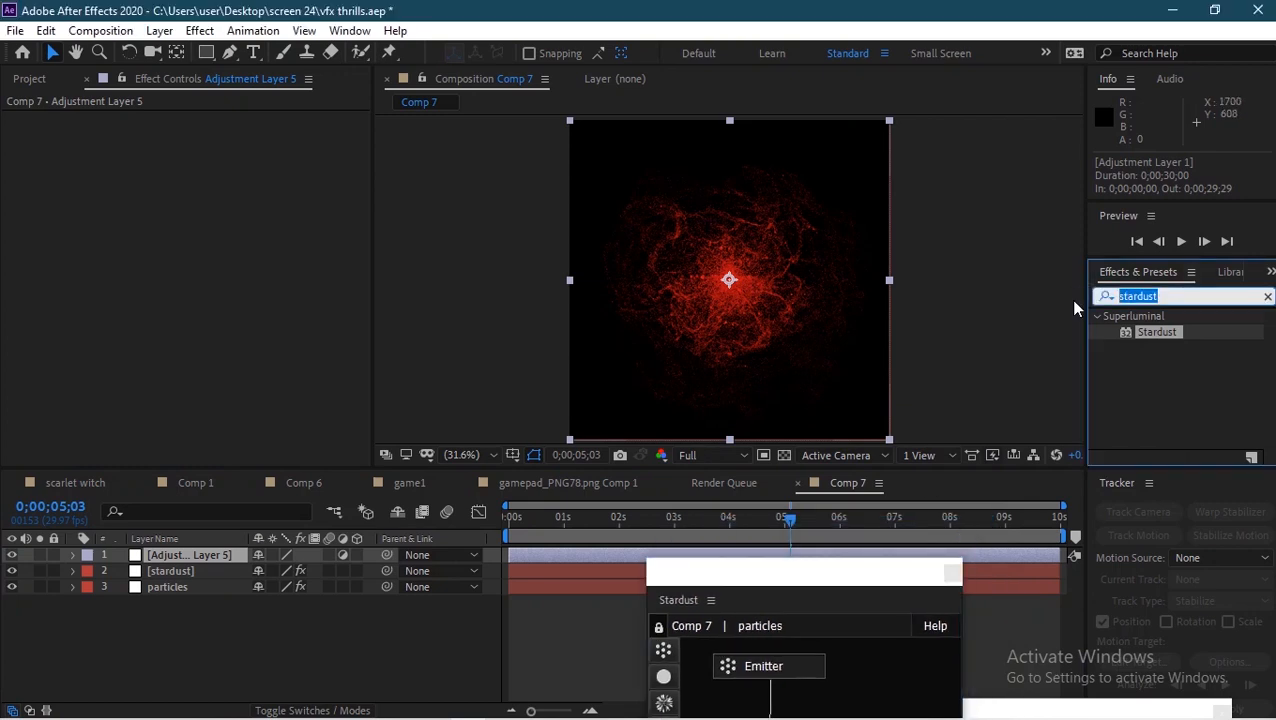
type("gauss")
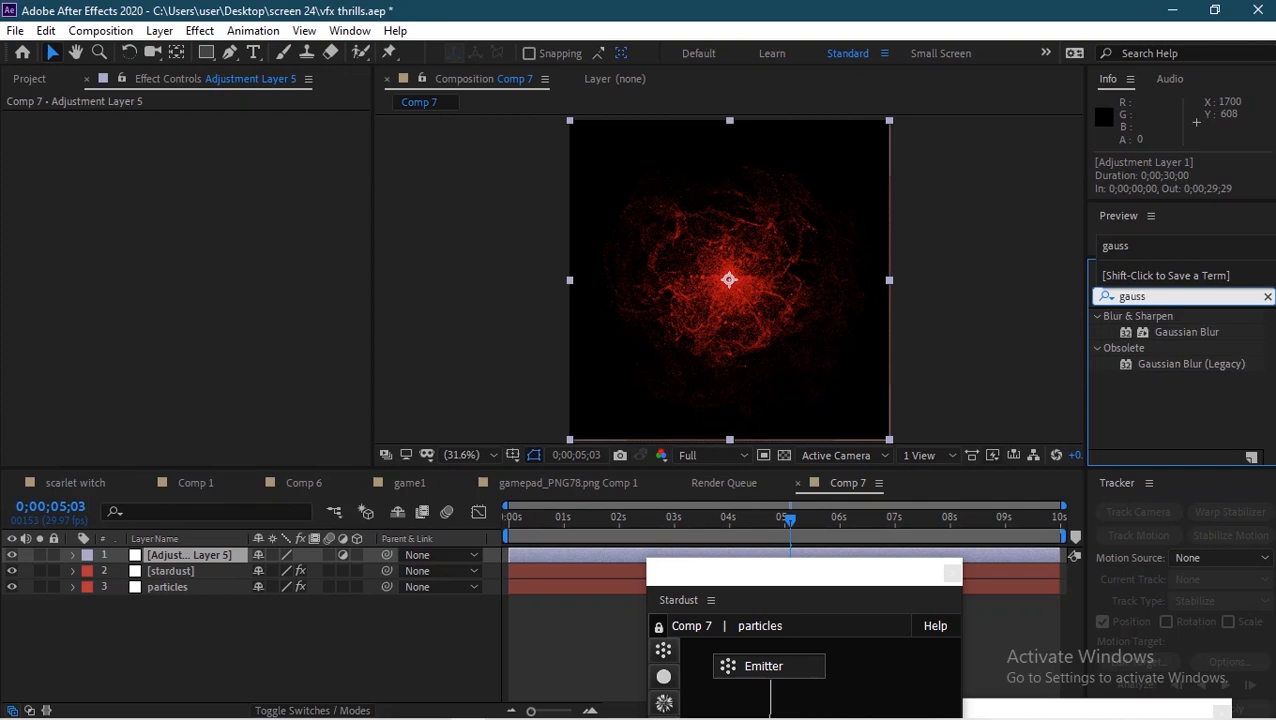
left_click_drag(1212, 332, 207, 550)
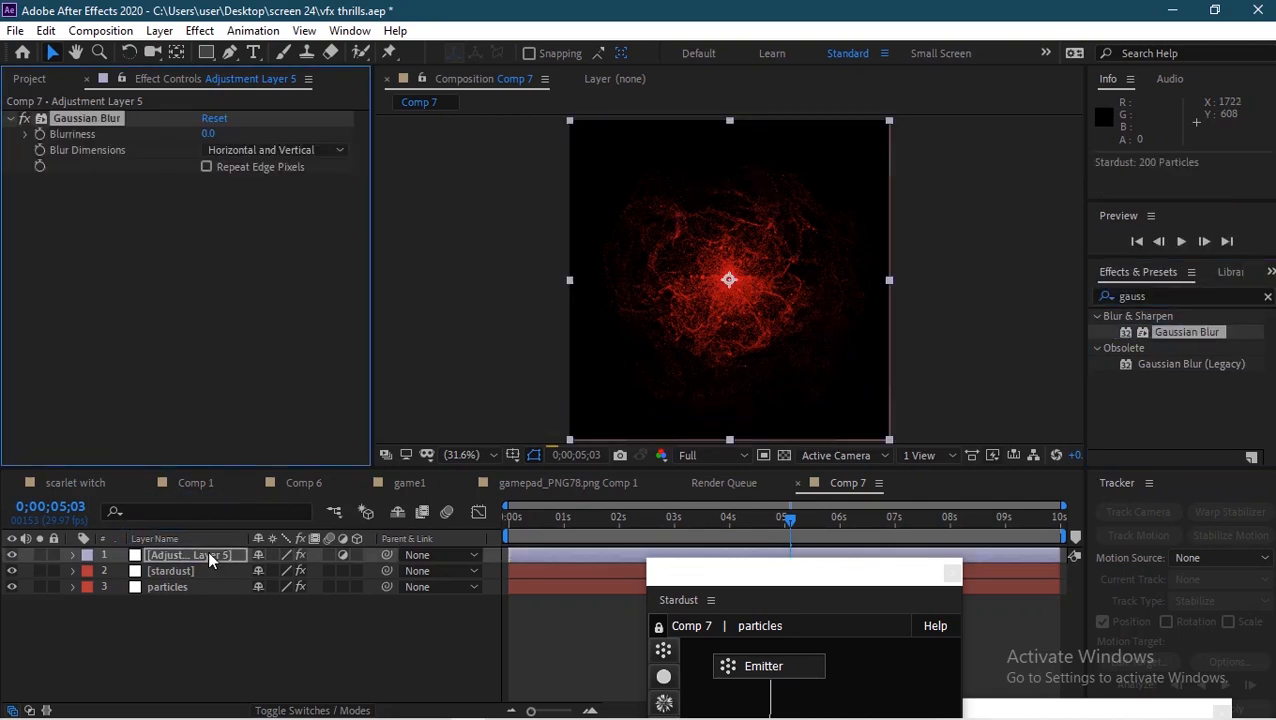
left_click(209, 134)
type("3")
key("Return")
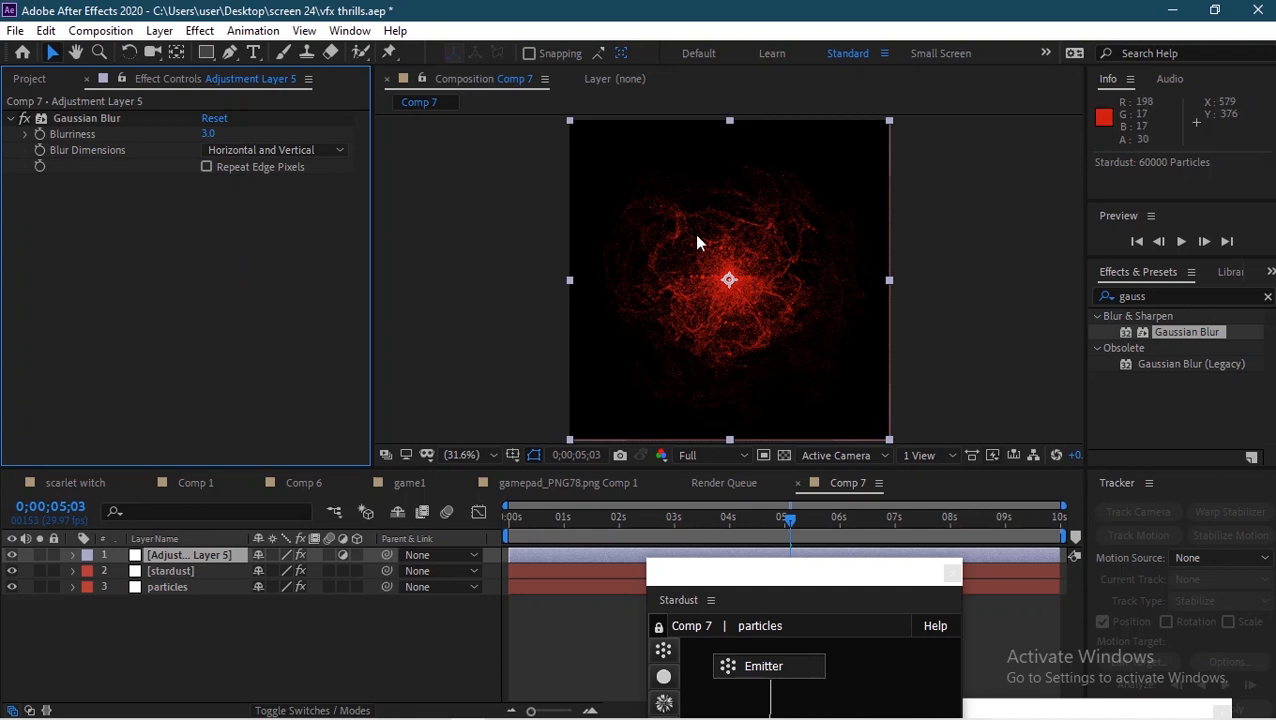
Step: Apply Solid Composite to the adjustment layer and set its color to black
left_click(1158, 296)
double_click(1158, 296)
type("sol")
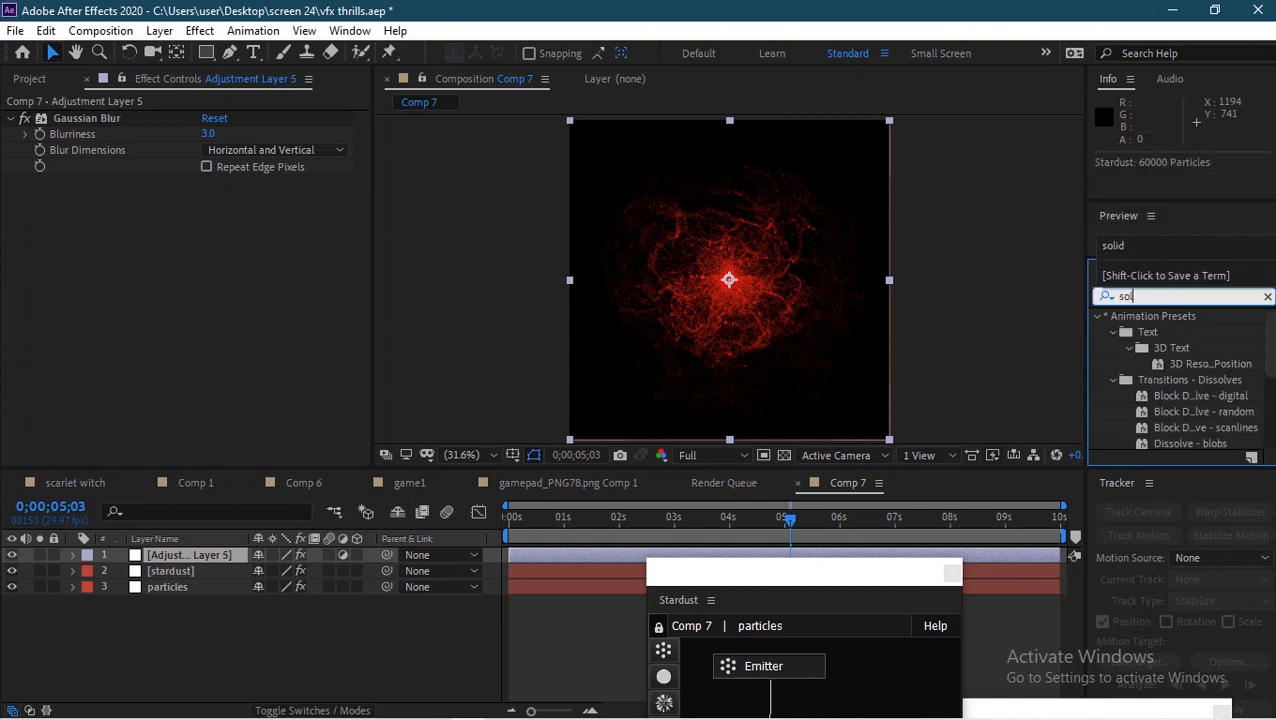
type("id")
left_click_drag(1133, 338, 202, 555)
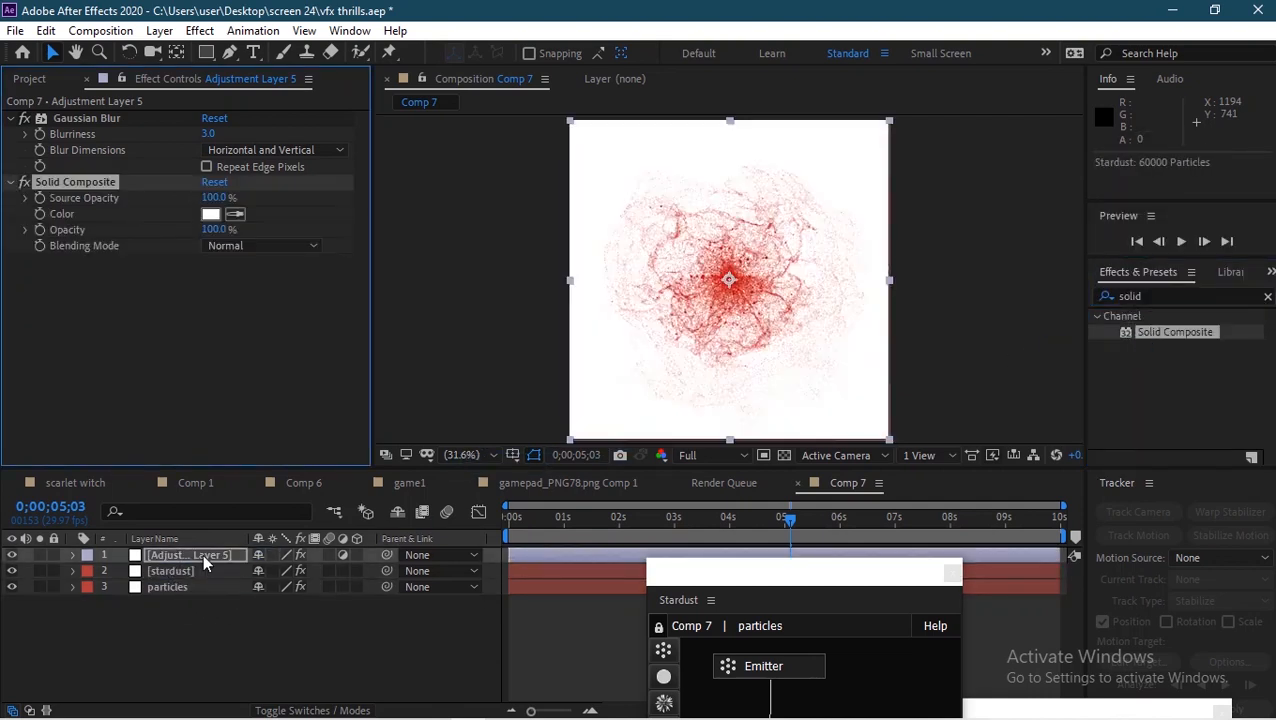
left_click(210, 214)
left_click(522, 489)
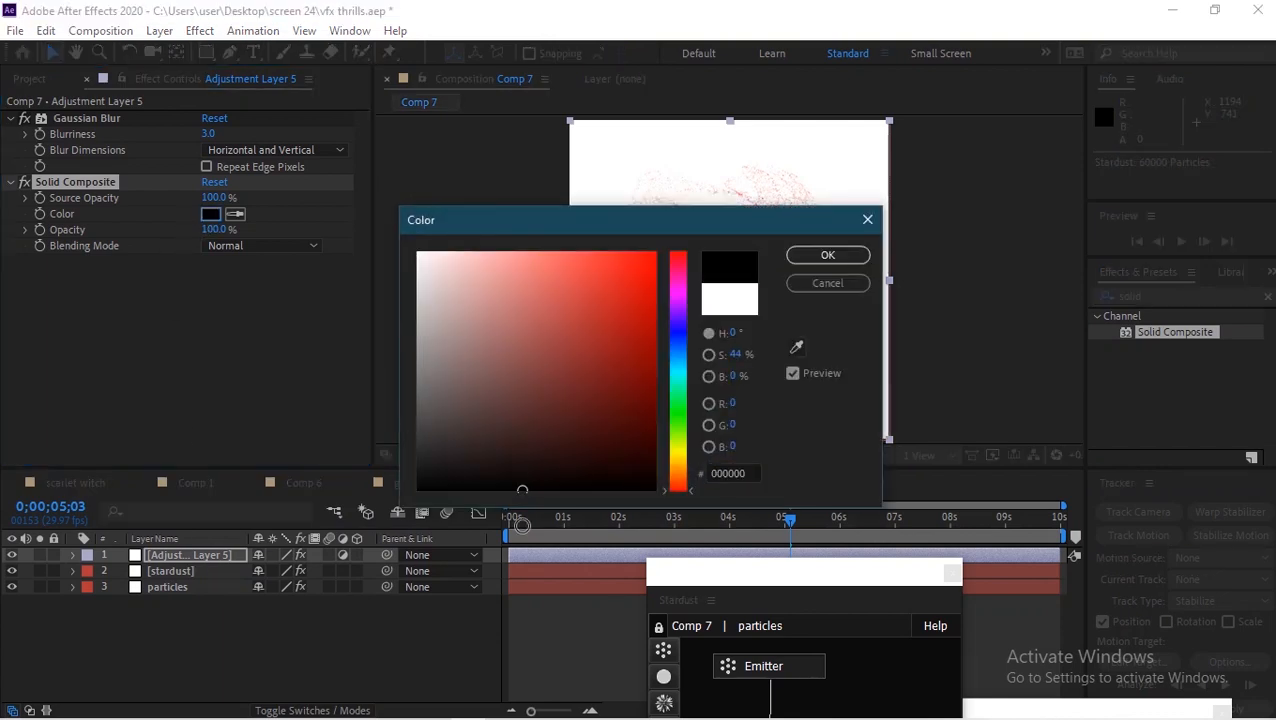
left_click(808, 258)
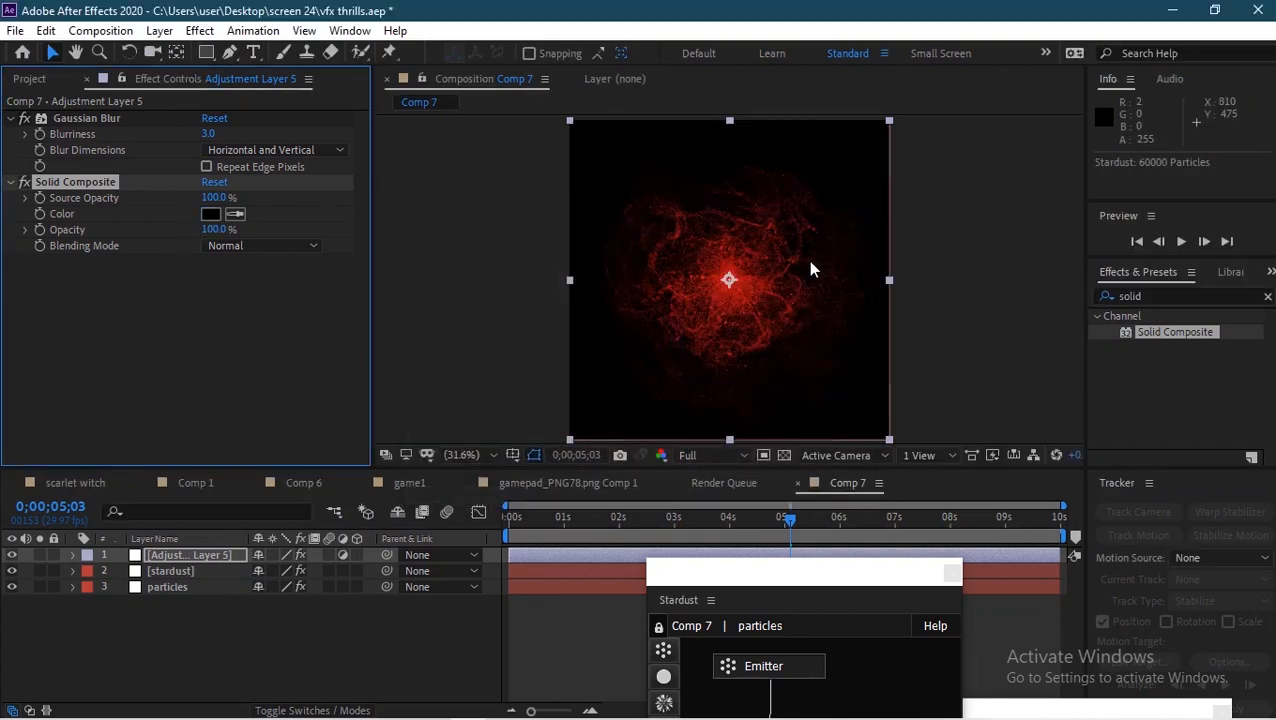
Step: Apply the Median effect to the adjustment layer with a Radius of 3
left_click(1140, 295)
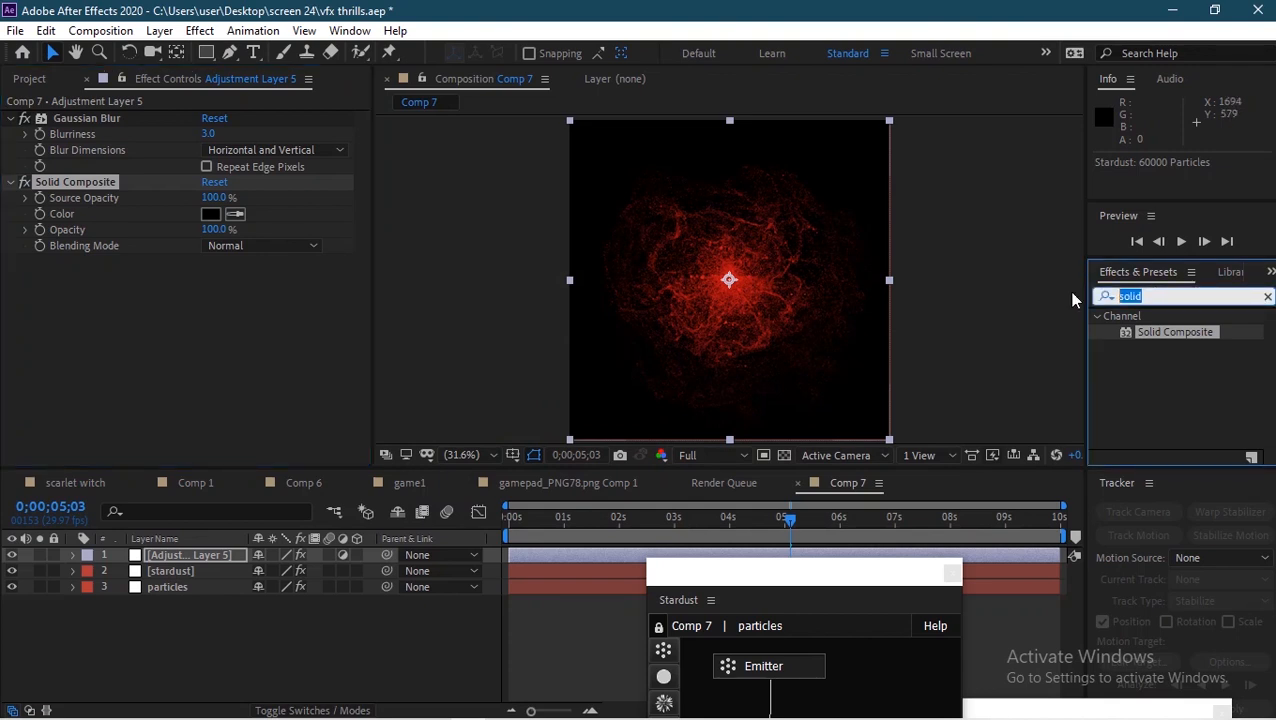
type("median")
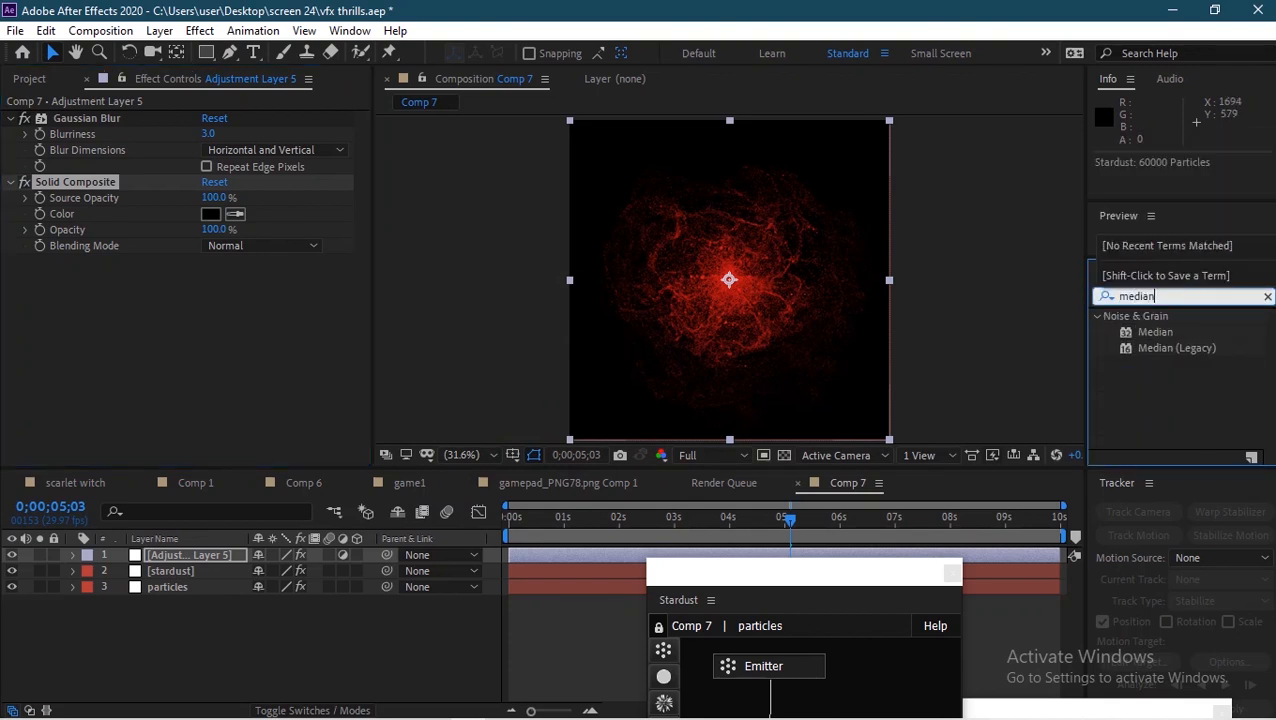
left_click_drag(1155, 336, 227, 556)
left_click(207, 277)
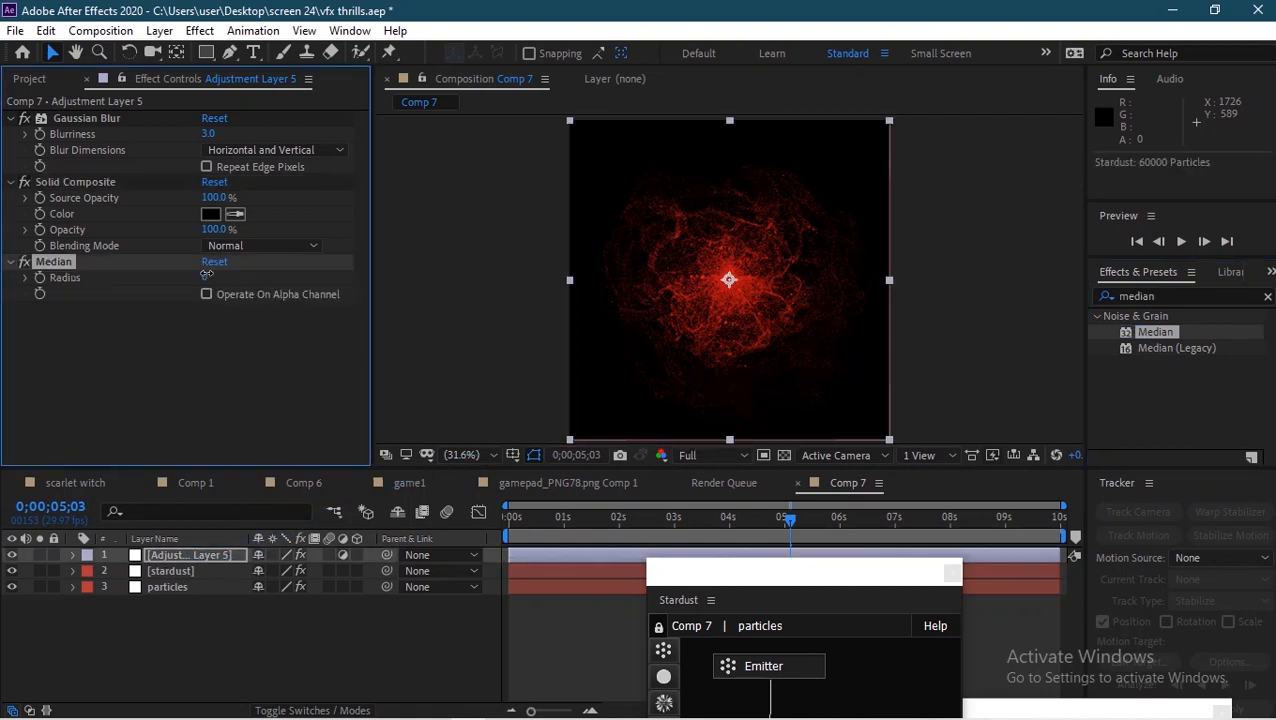
type("3")
left_click(255, 384)
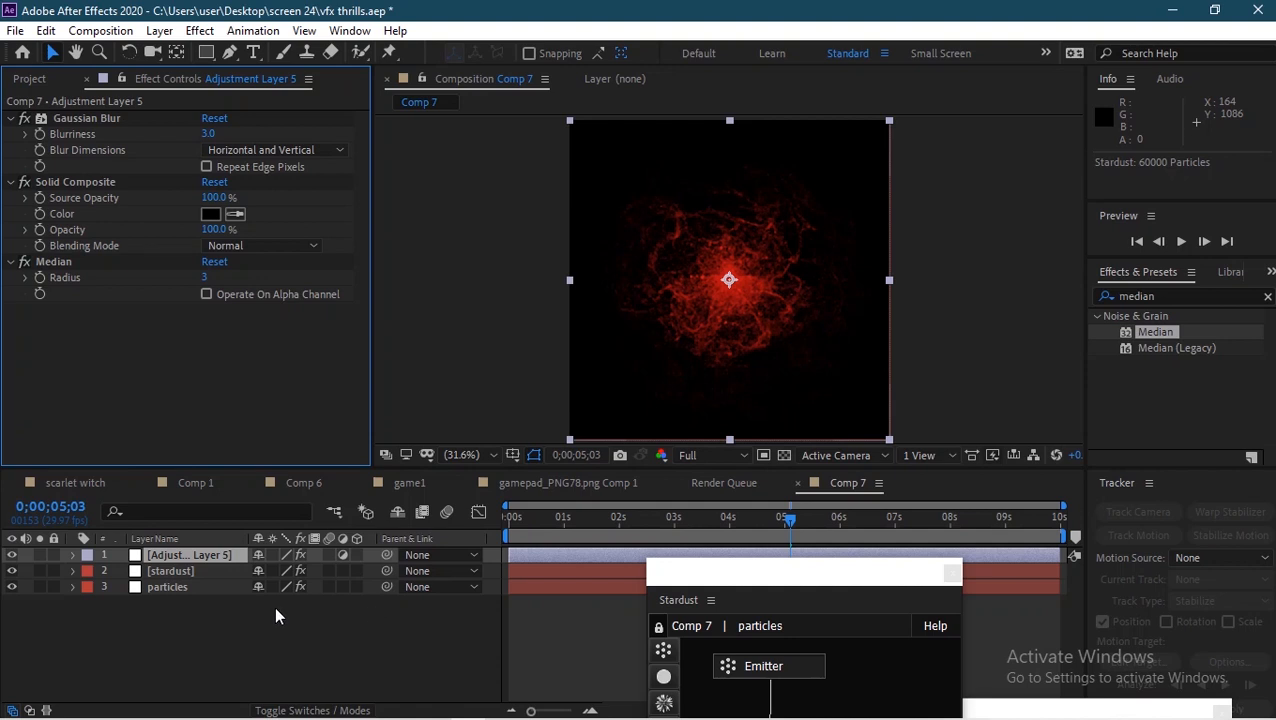
Step: Apply CC Vector Blur to the adjustment layer with an Amount of 3
left_click(1166, 296)
type("vector")
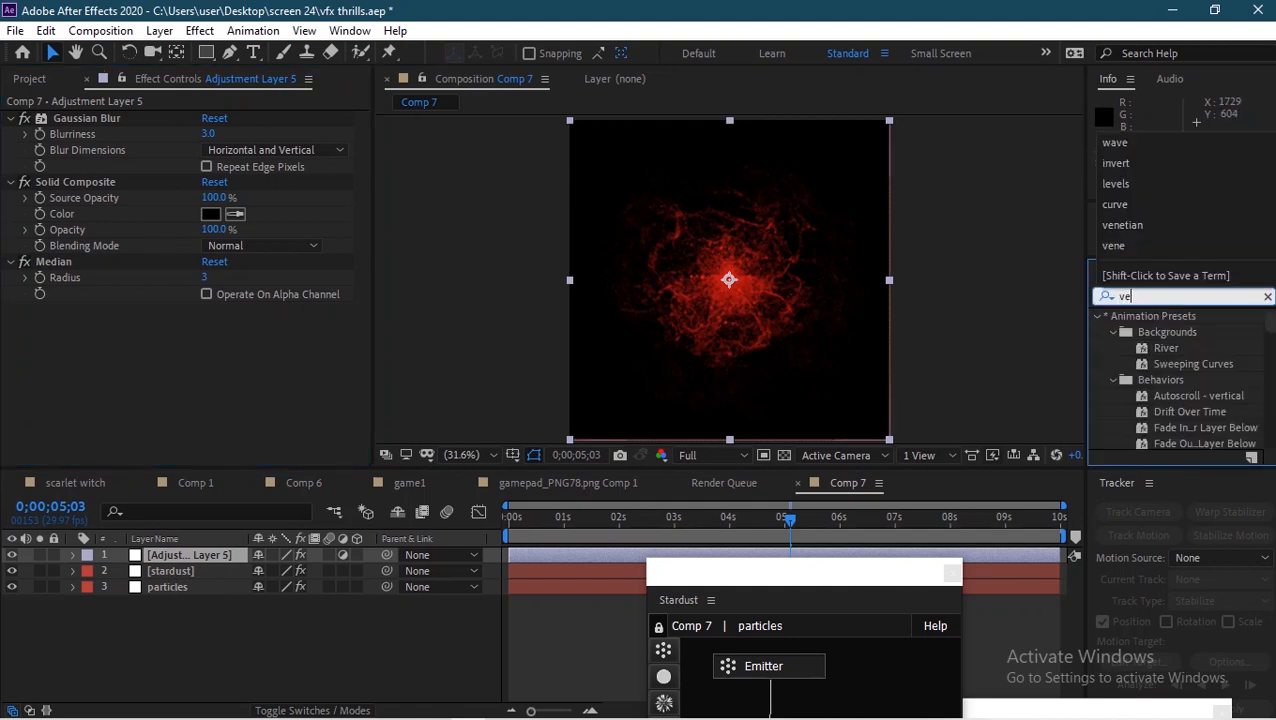
left_click_drag(1174, 341, 181, 555)
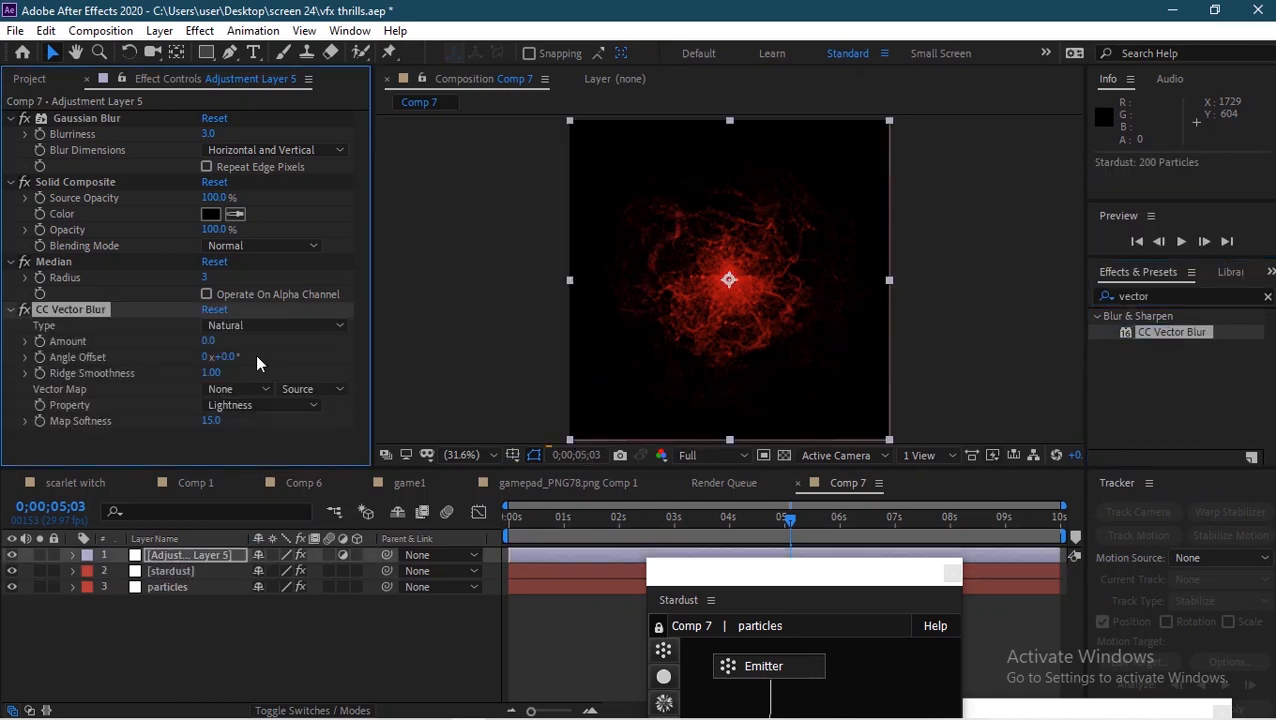
left_click(206, 342)
type("3")
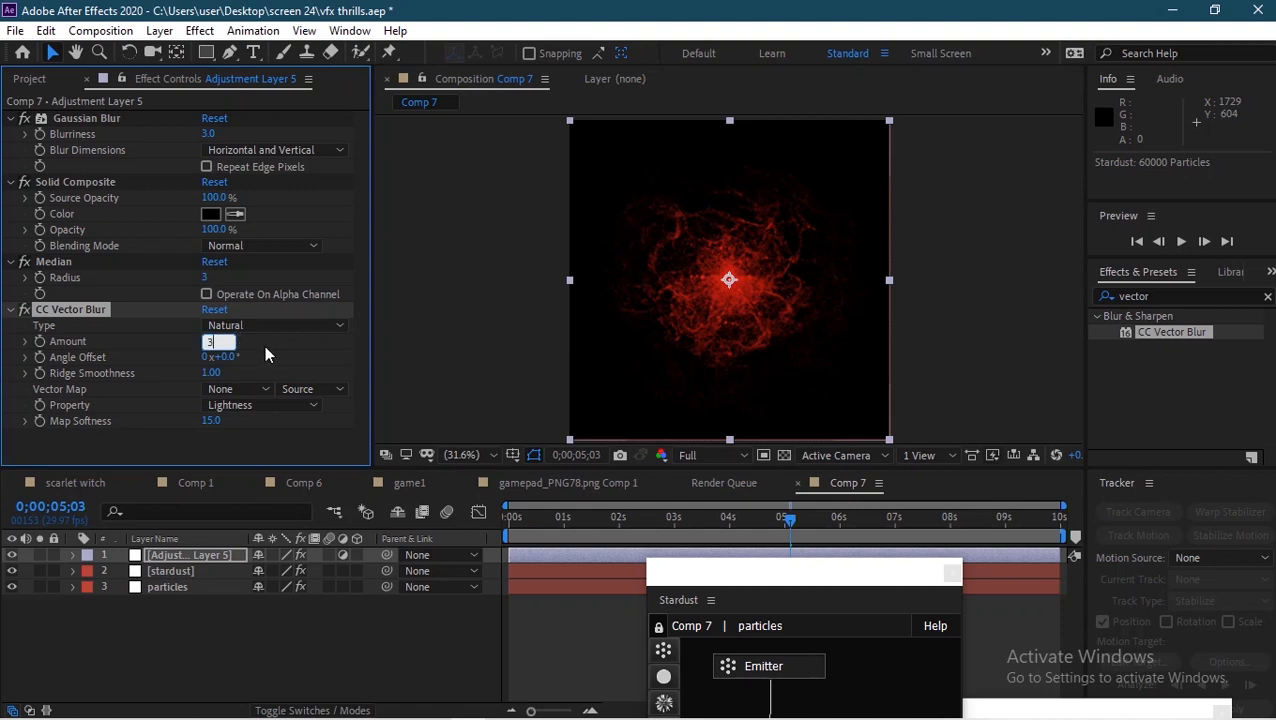
left_click(252, 354)
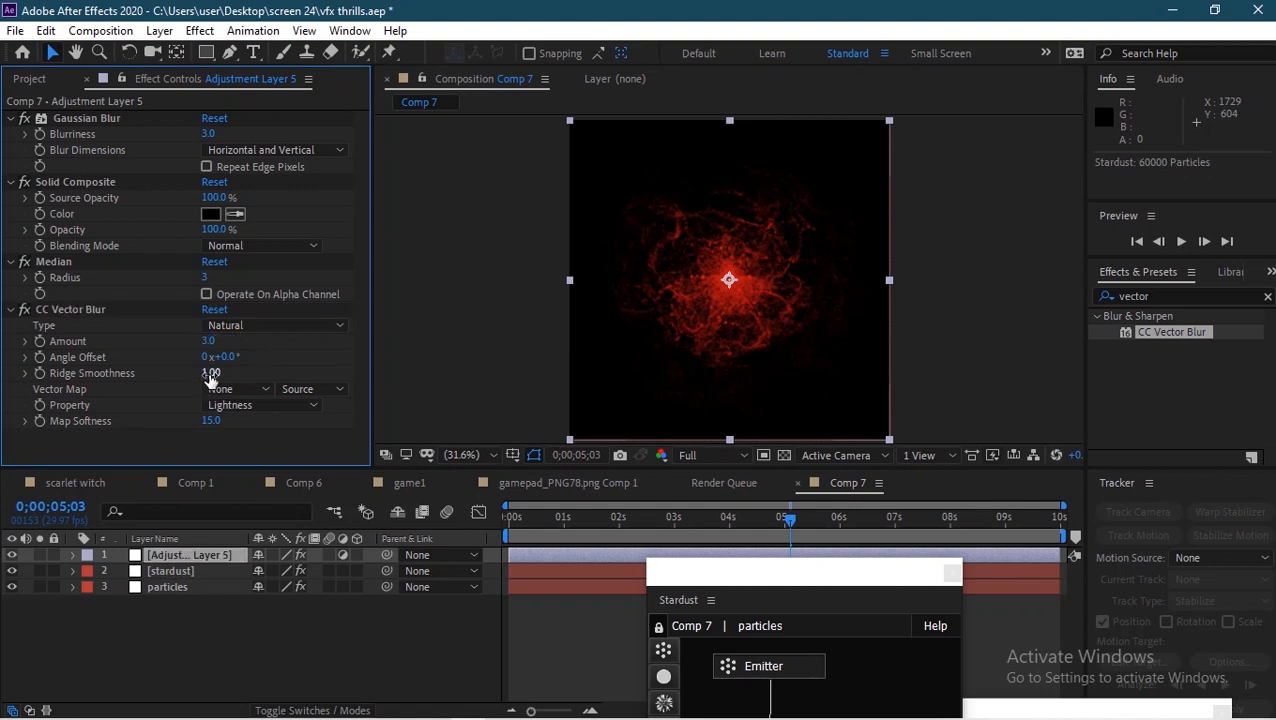
Step: Set the CC Vector Blur Map Softness to 19
left_click(210, 421)
type("19")
left_click(303, 419)
Step: Scrub the timeline to about 4:20, preview the result and save the project
left_click_drag(588, 517, 651, 522)
left_click(728, 518)
left_click(766, 533)
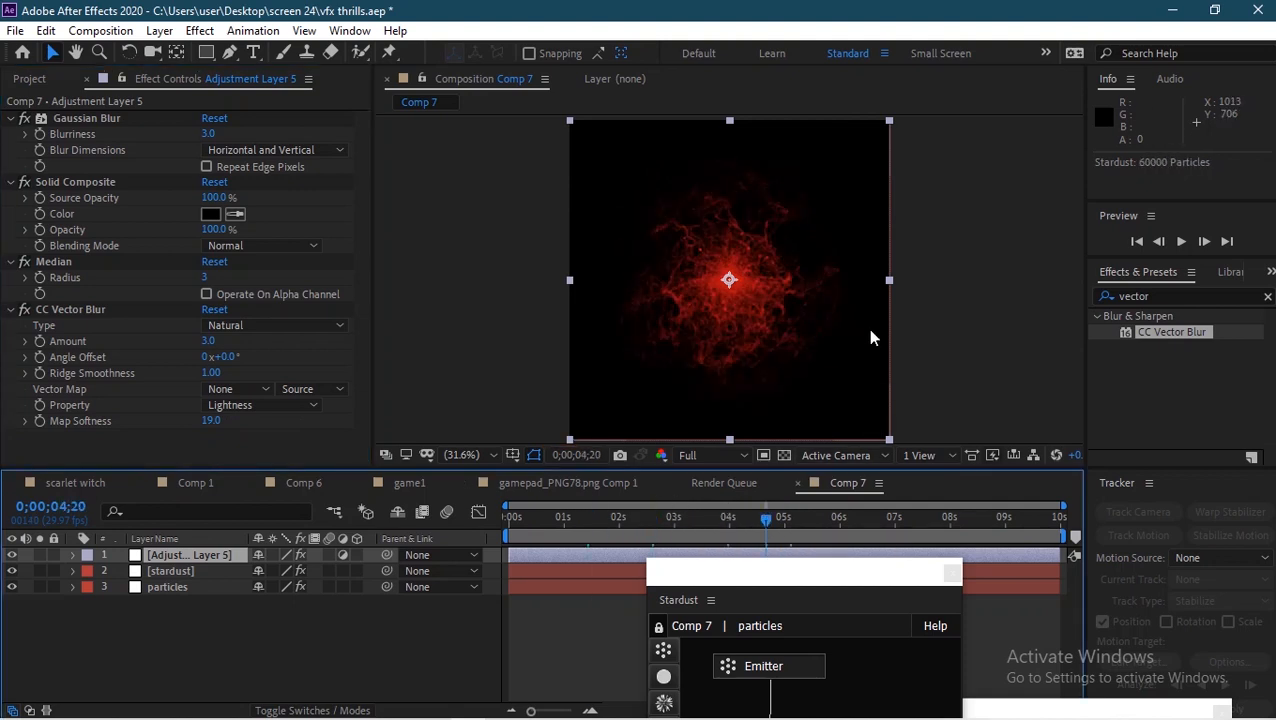
left_click(940, 331)
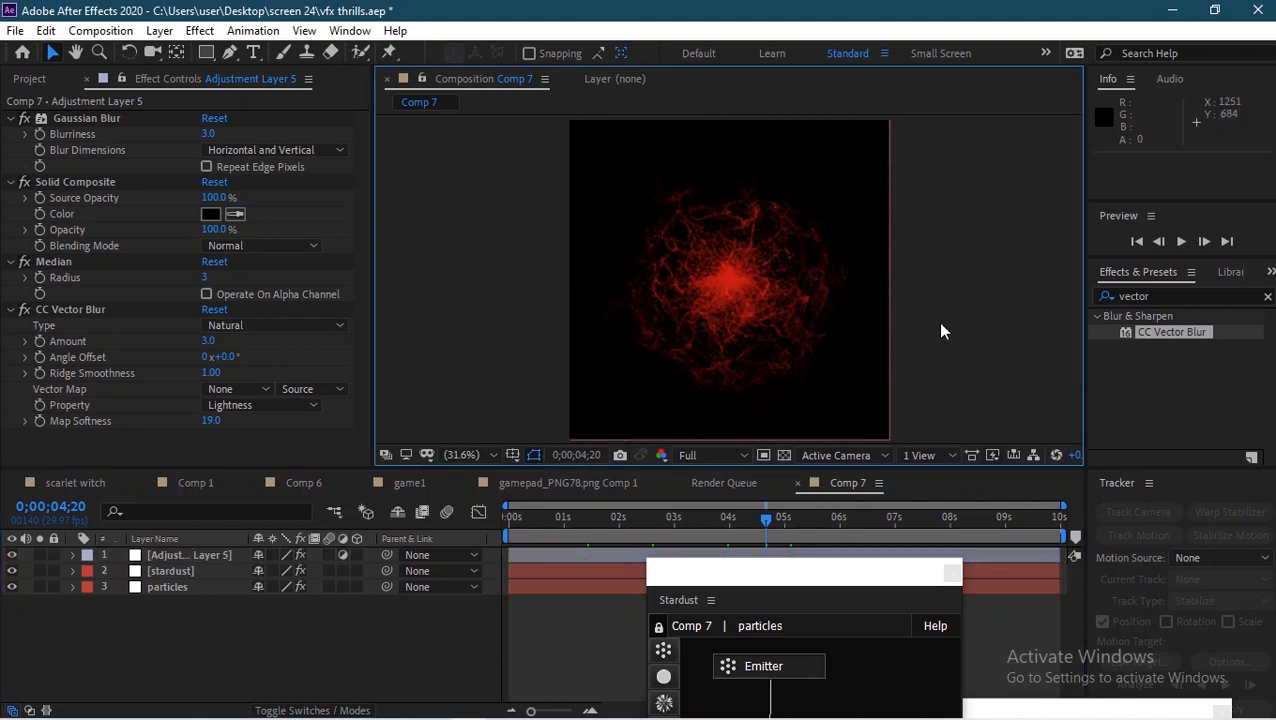
key("ctrl+s")
Step: Apply Deep Glow to the stardust layer
left_click(1093, 296)
type("deep")
left_click_drag(1161, 381, 187, 571)
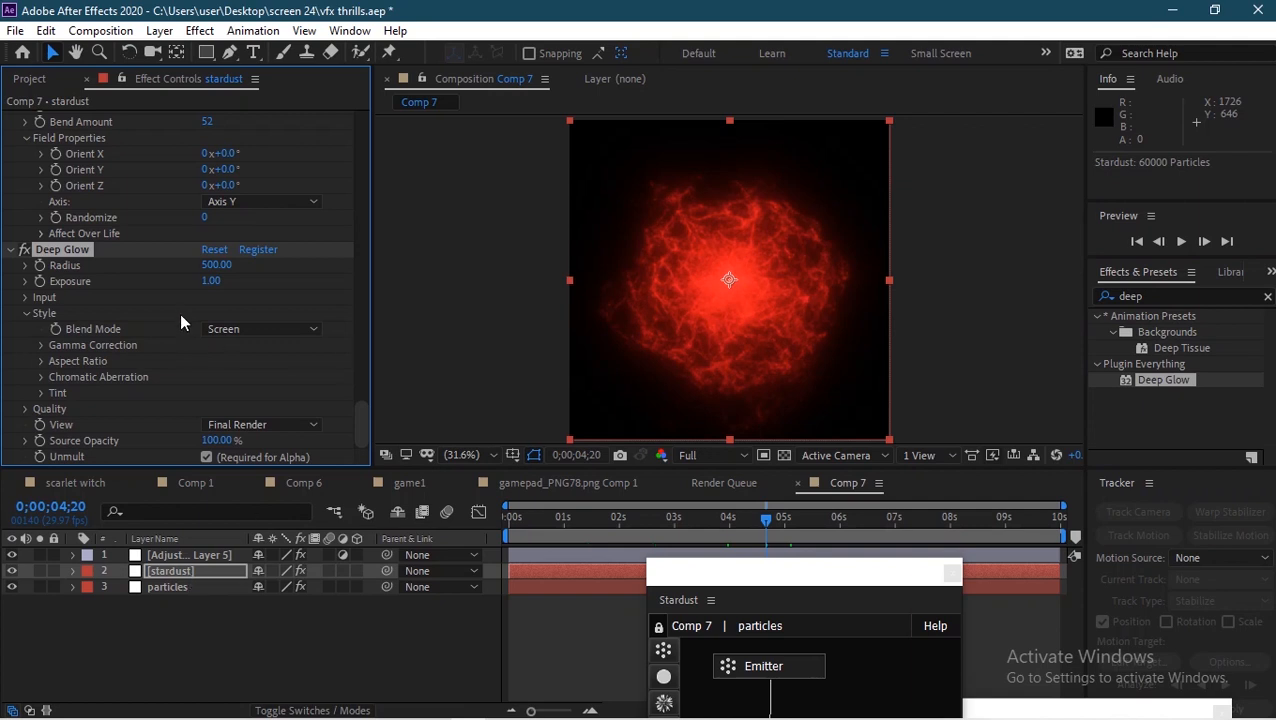
Step: Set the Deep Glow Exposure to 0.5
left_click(210, 281)
type("0.5")
left_click(273, 295)
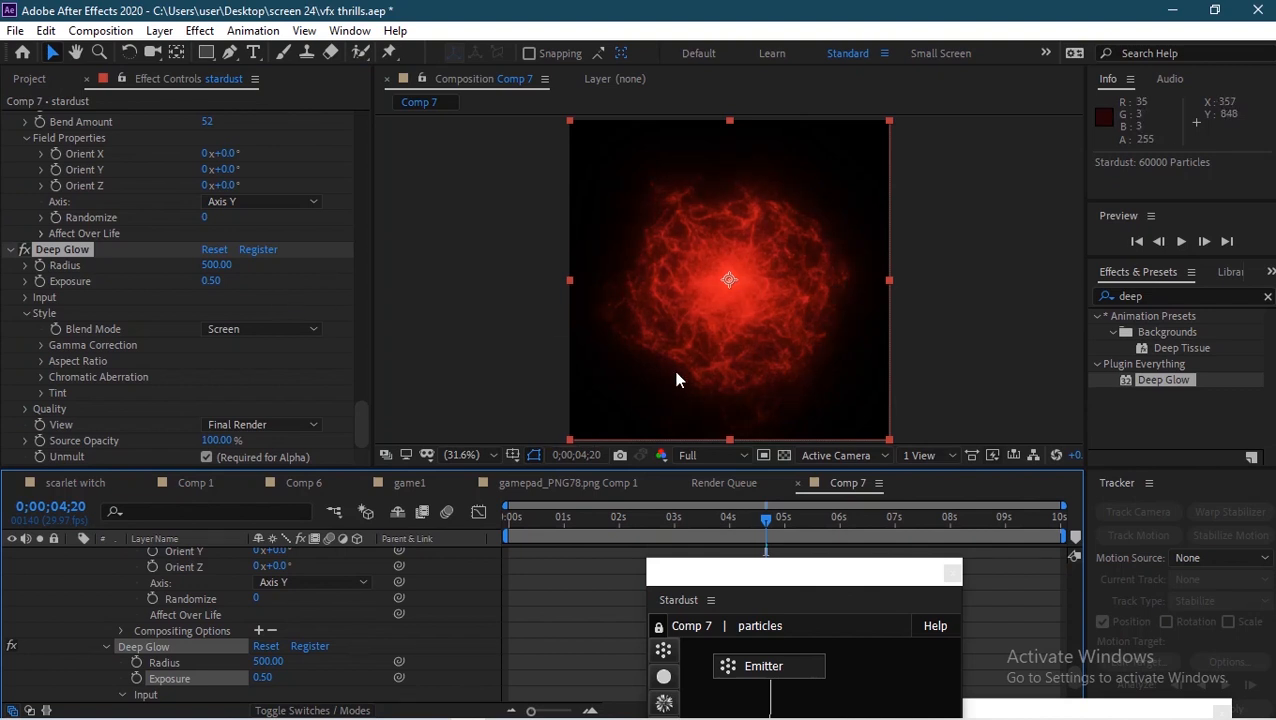
left_click(682, 525)
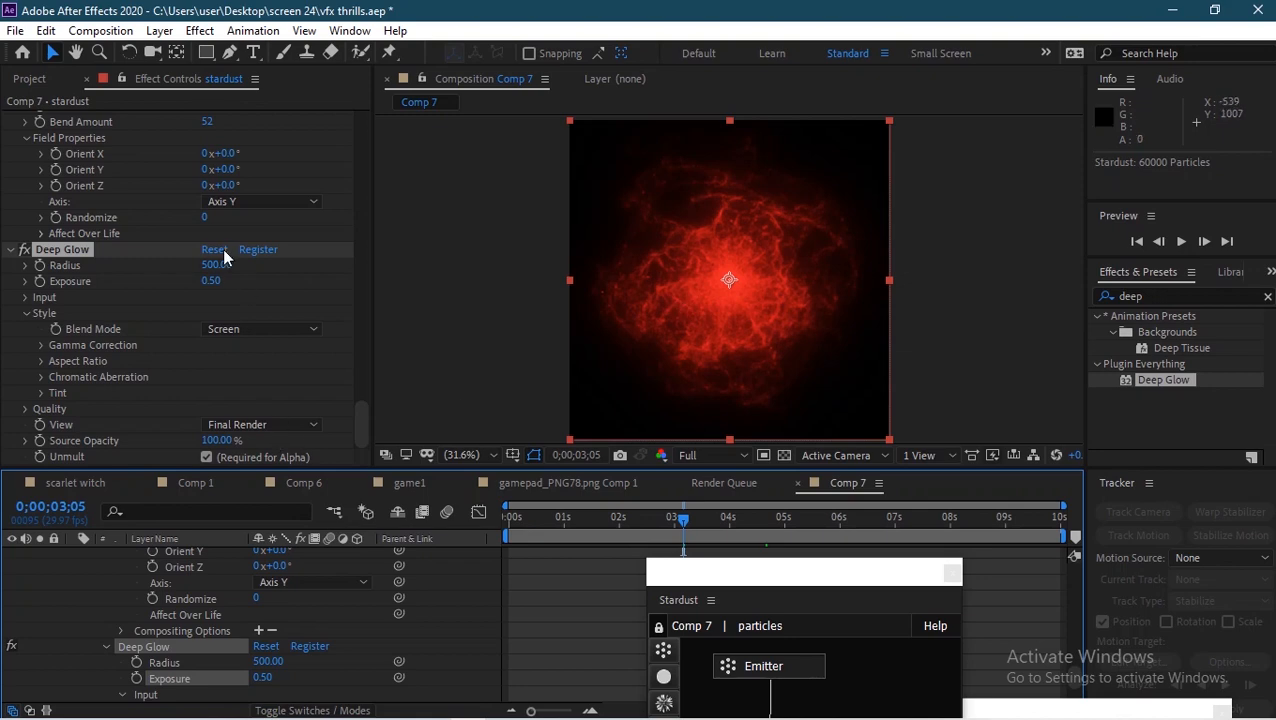
Step: Add a middle stop to the stardust layer's Color Gradient with a light red color FA6161
left_click(357, 441)
left_click_drag(355, 441, 365, 262)
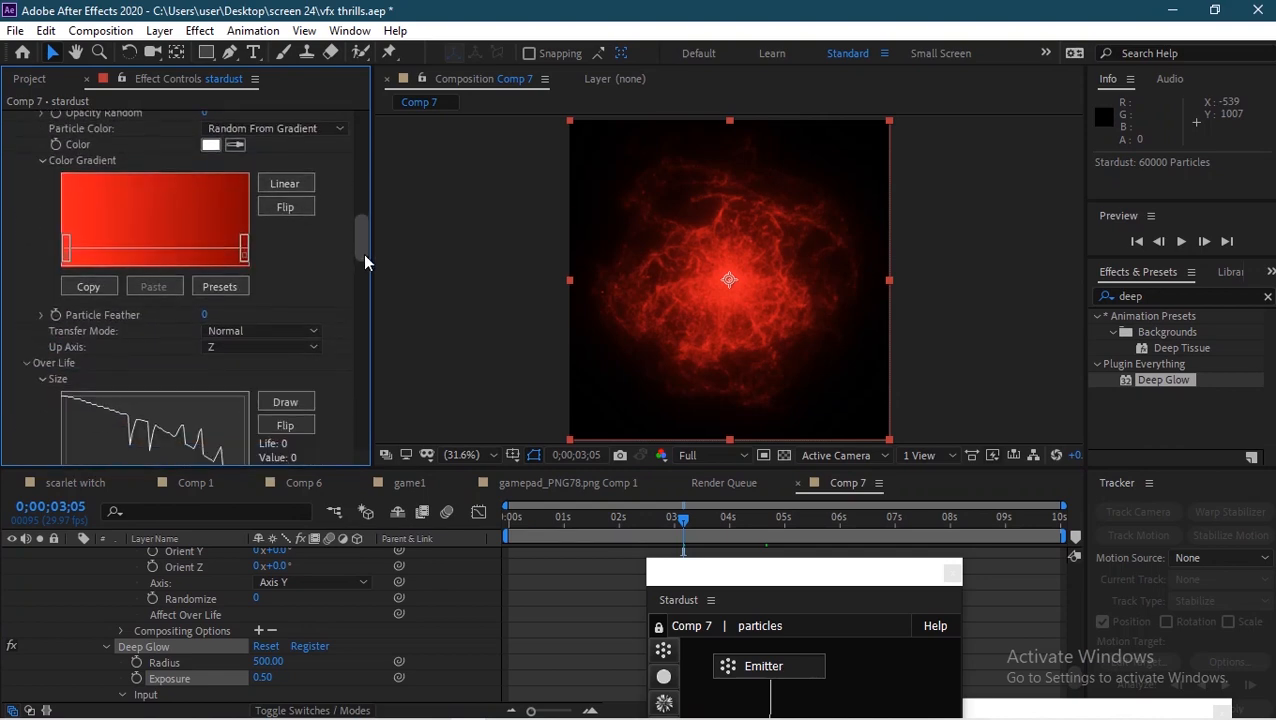
left_click(160, 247)
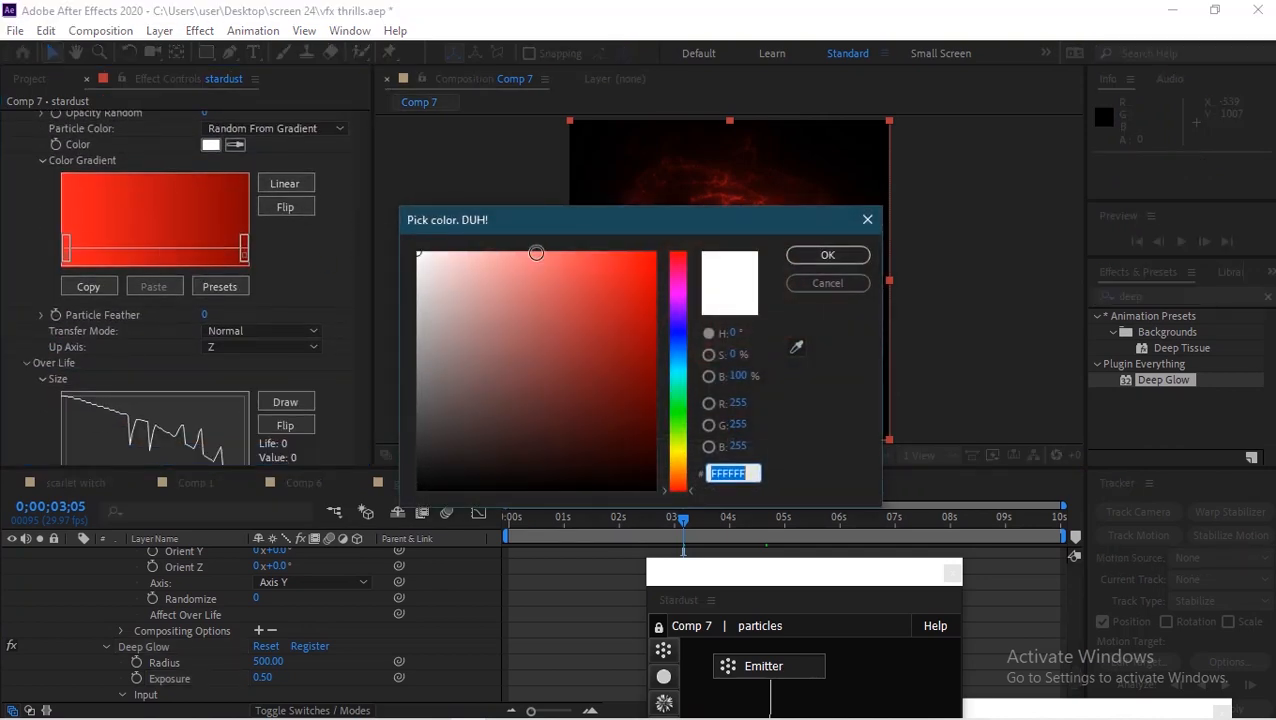
left_click_drag(535, 253, 562, 256)
left_click(828, 255)
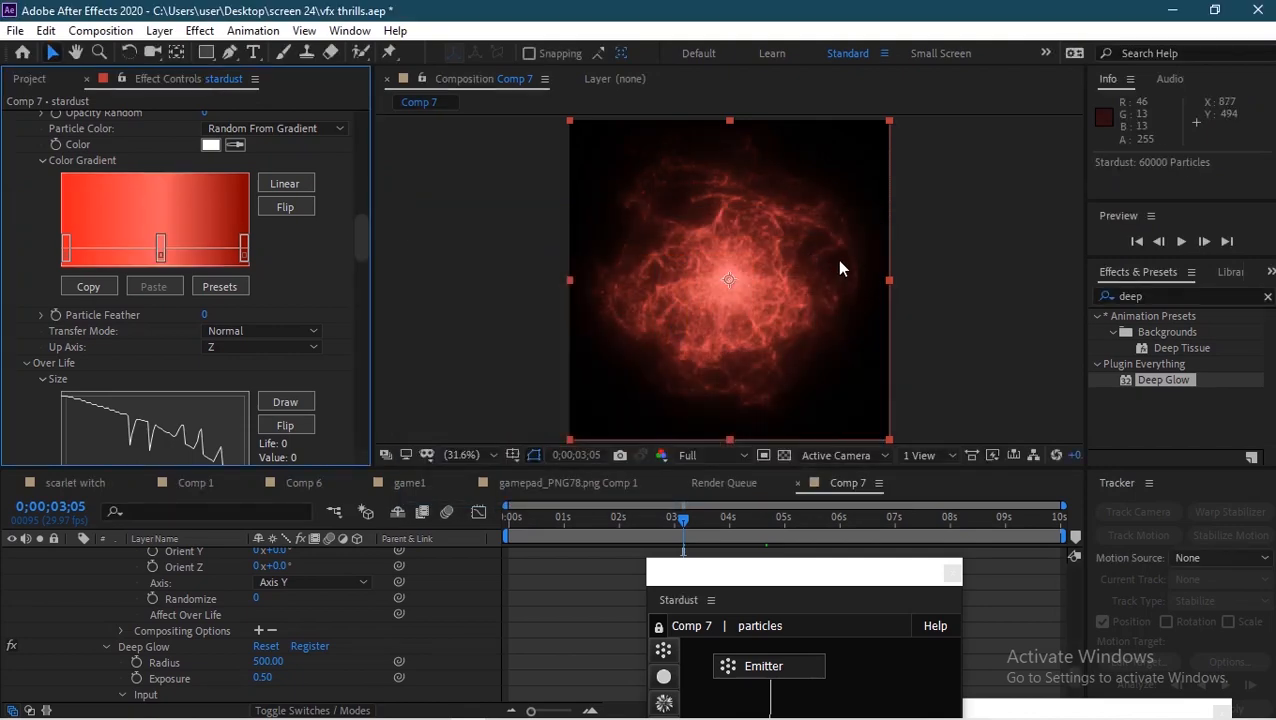
Step: Change the gradient's middle stop color to F93232
left_click(161, 258)
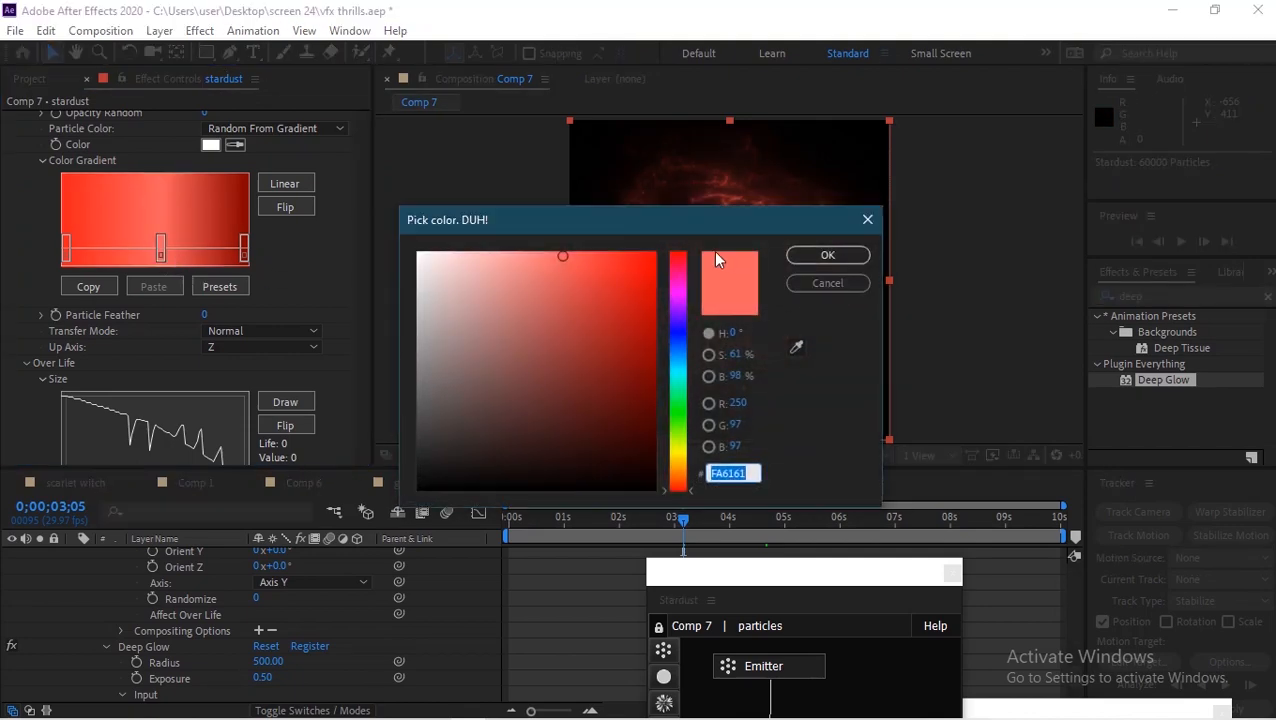
left_click(607, 257)
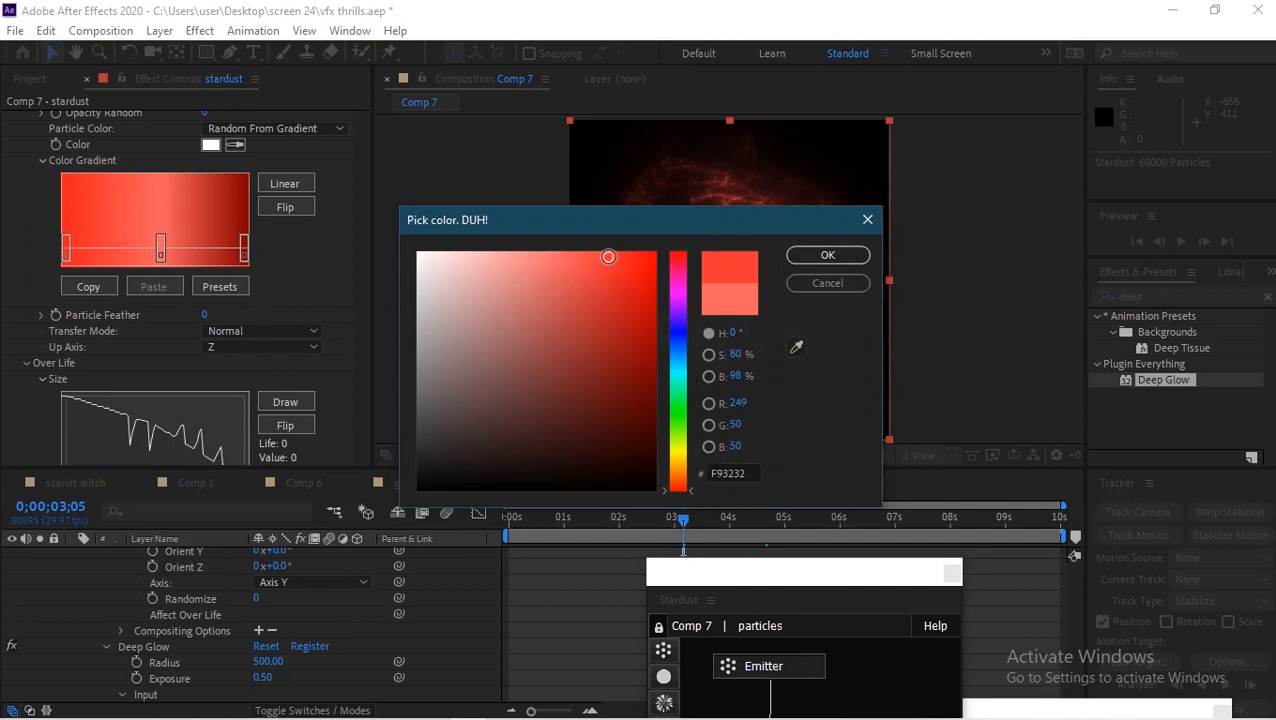
left_click(826, 255)
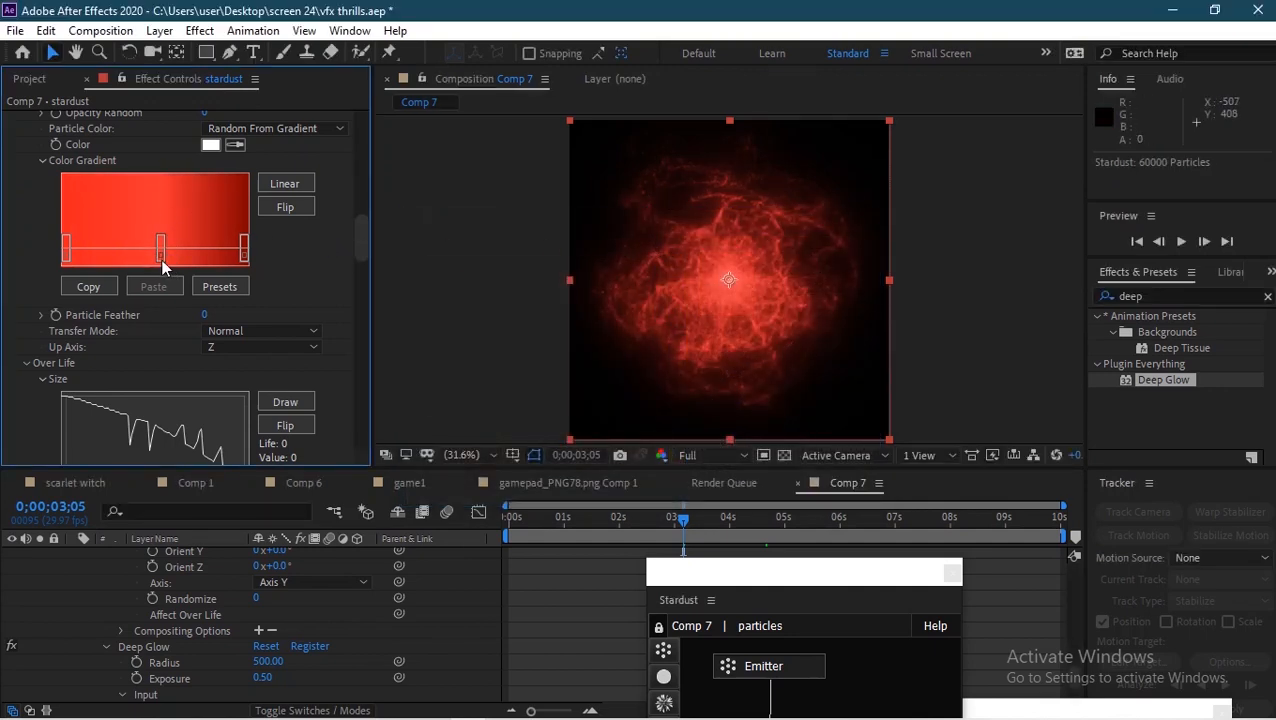
Step: Change the gradient's middle stop color to FC1515
left_click(161, 250)
left_click(630, 257)
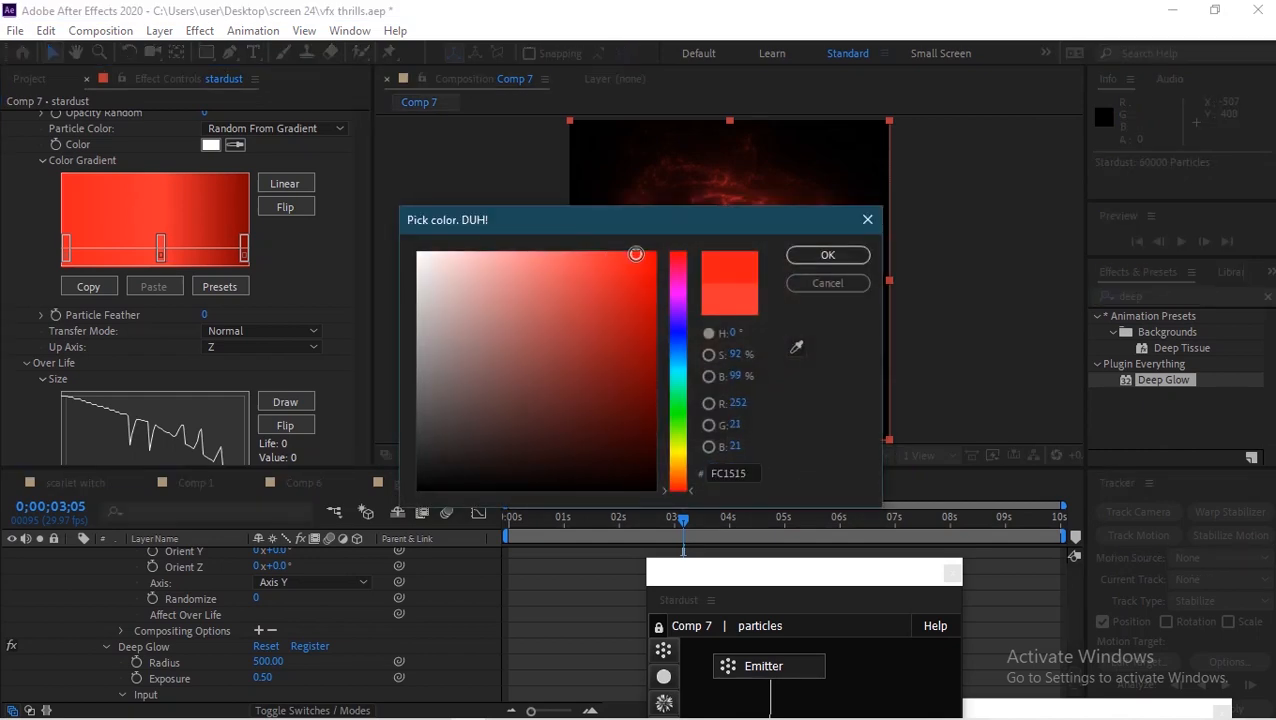
left_click(826, 255)
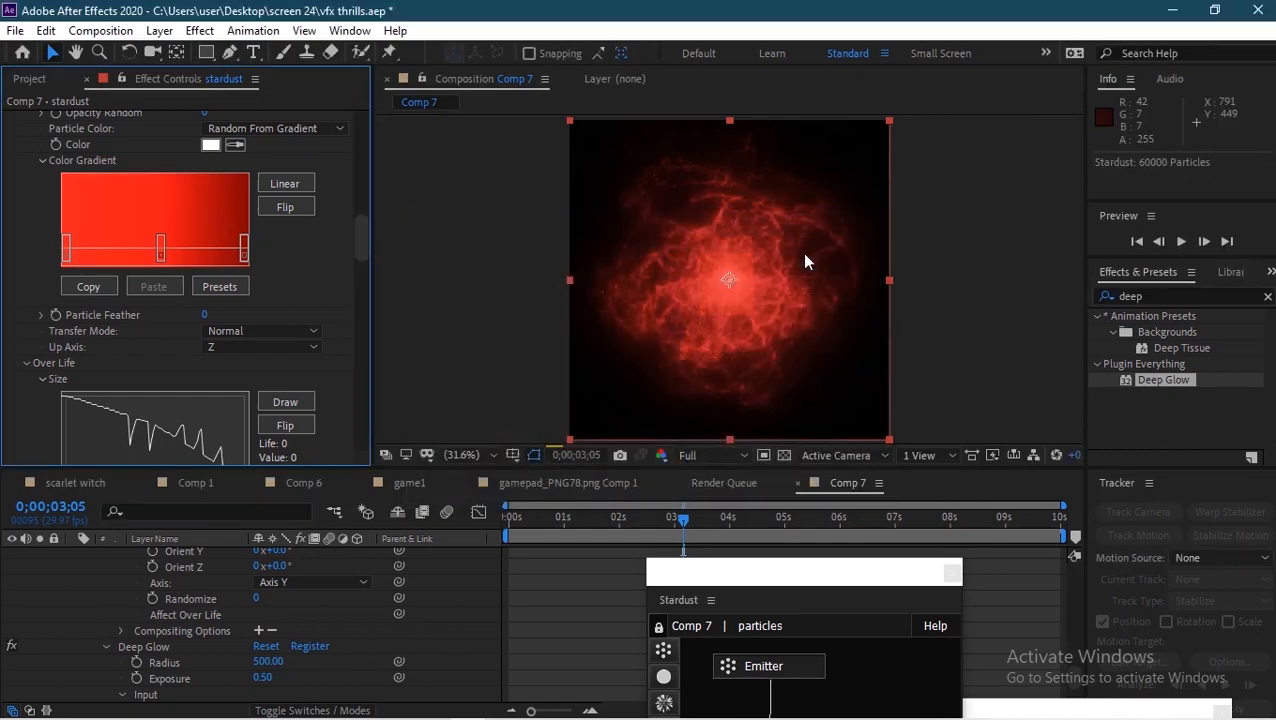
Step: Scrub the timeline to preview the red particle animation at several frames
left_click(965, 262)
left_click_drag(700, 520, 806, 539)
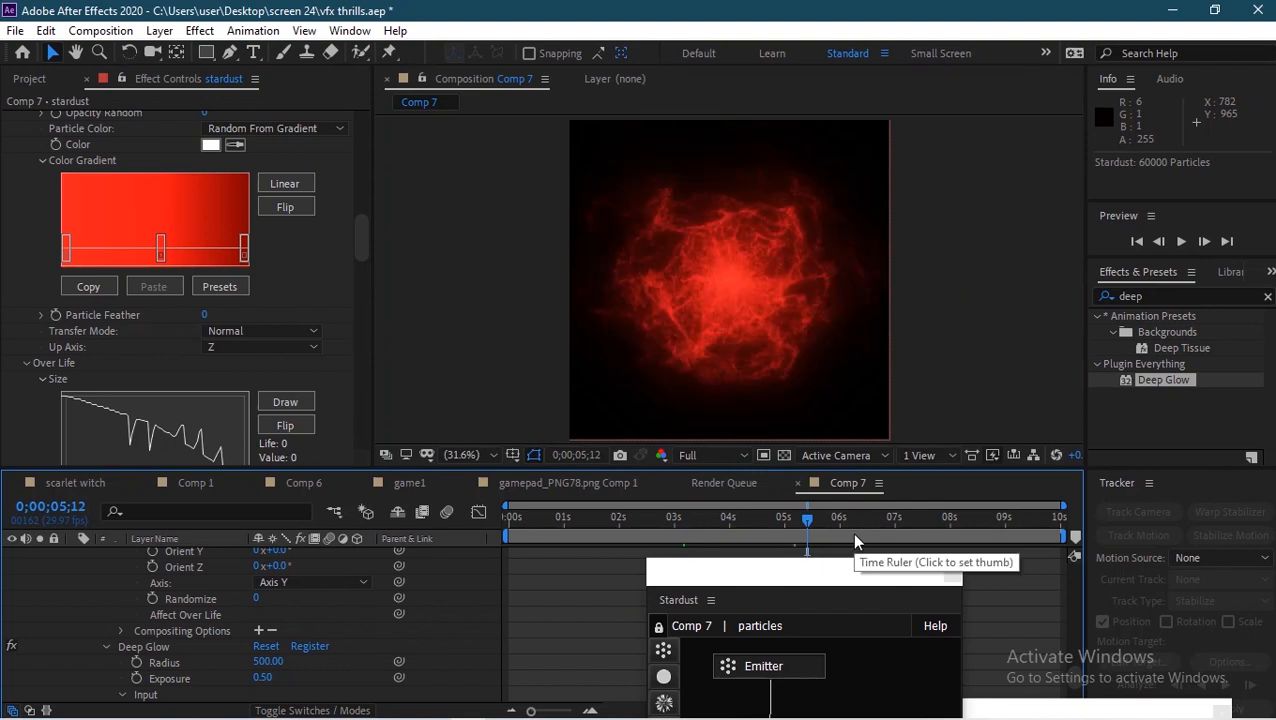
left_click(855, 541)
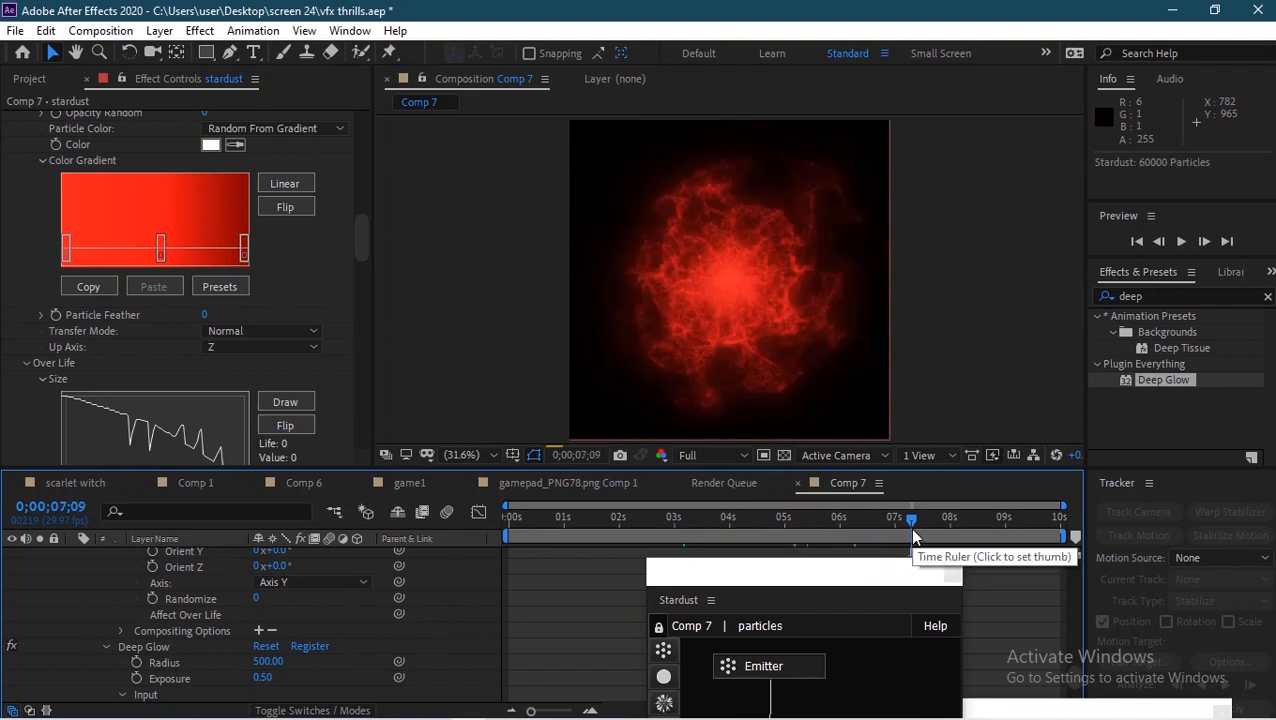
left_click(953, 532)
left_click(769, 533)
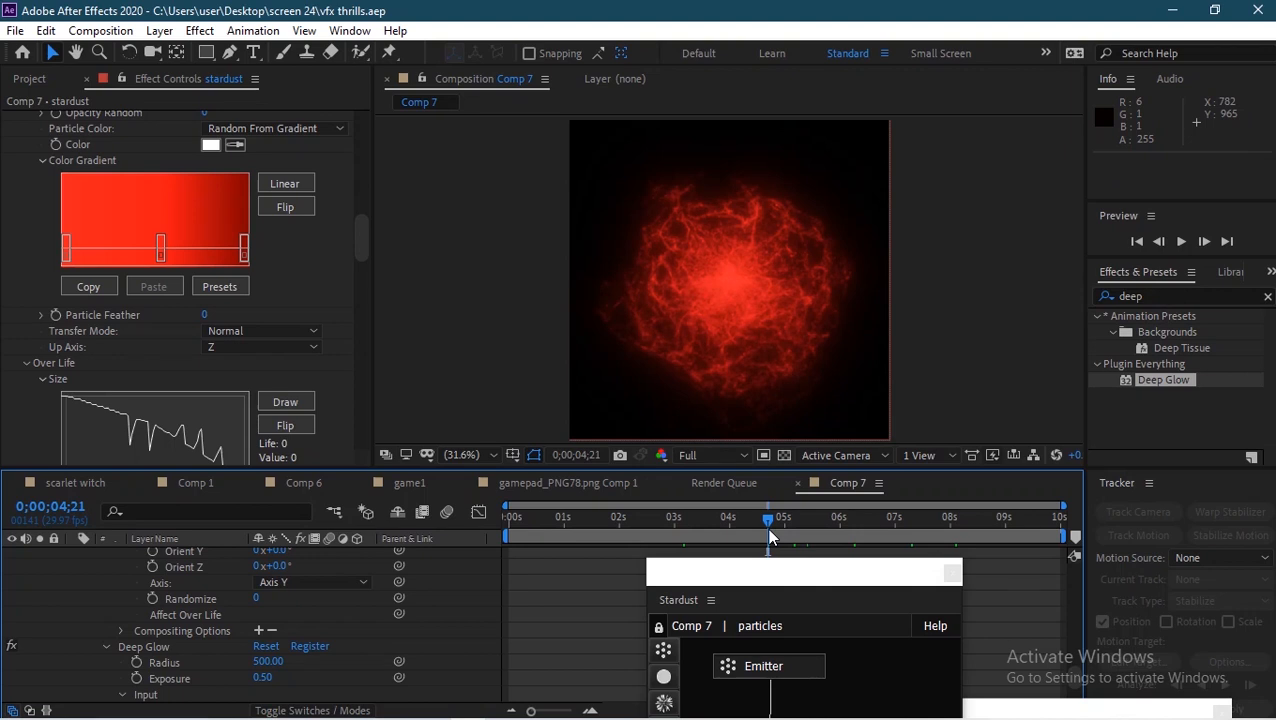
Step: Scroll through the Stardust effect controls back up to the Emitter settings
scroll(363, 318, "down", 5)
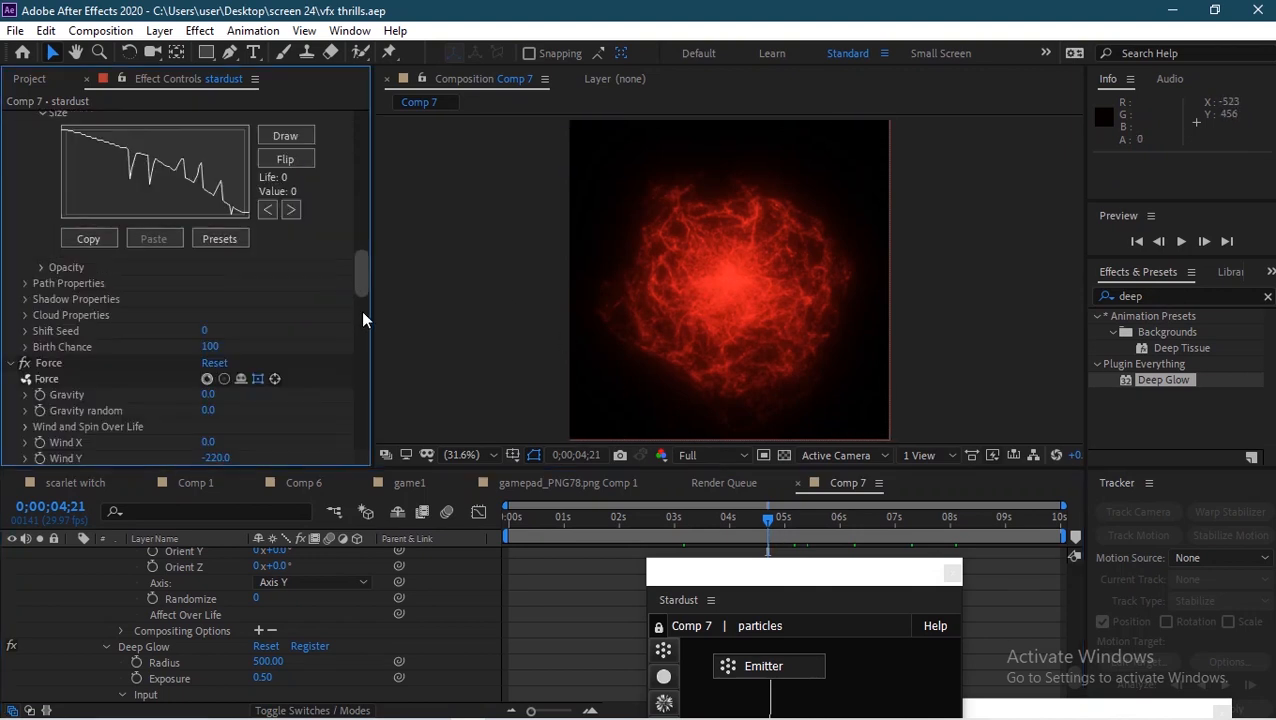
scroll(361, 310, "down", 8)
scroll(356, 293, "up", 3)
left_click_drag(356, 293, 368, 90)
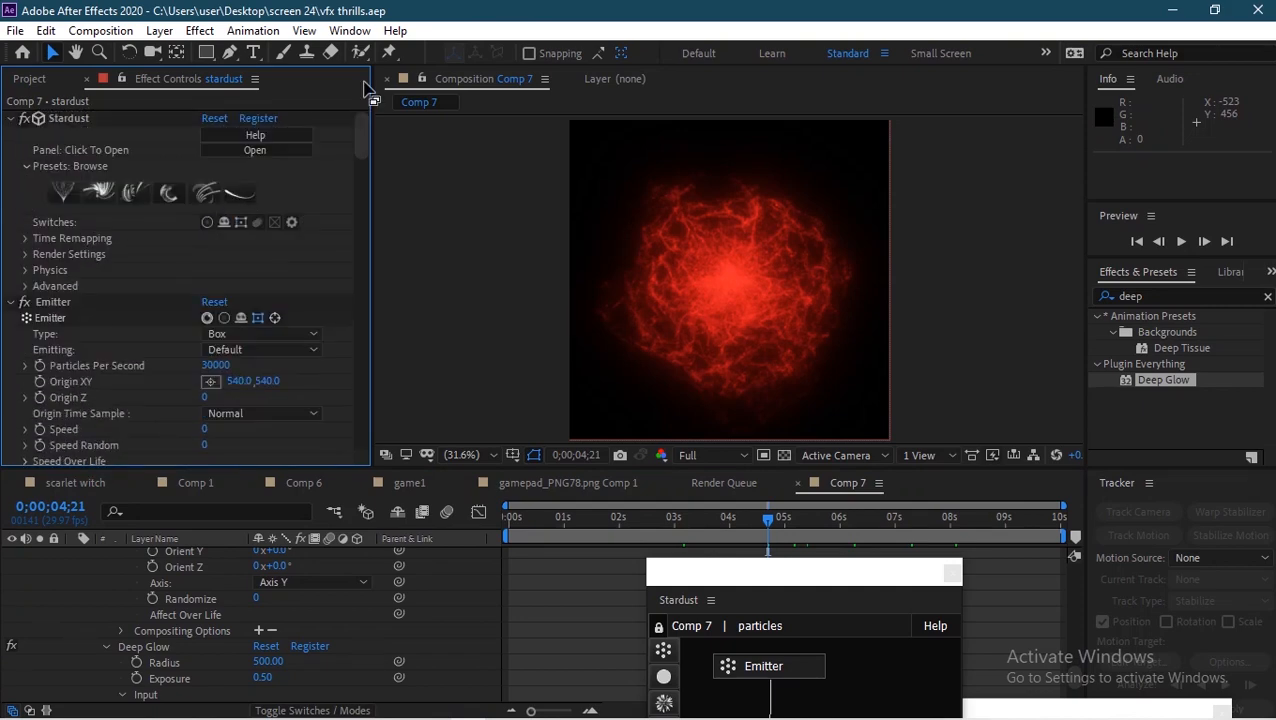